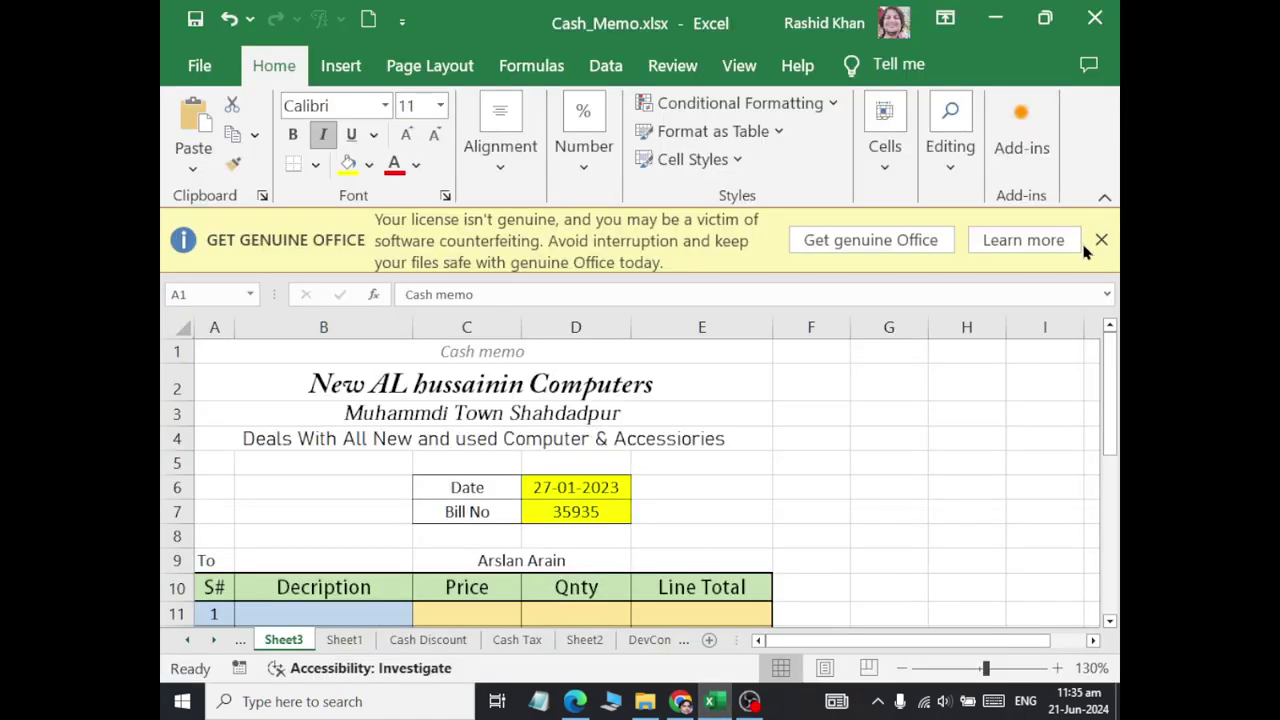
# Dismiss the Get Genuine Office warning and scroll through the Sheet3 cash memo template
pyautogui.click(1100, 240)
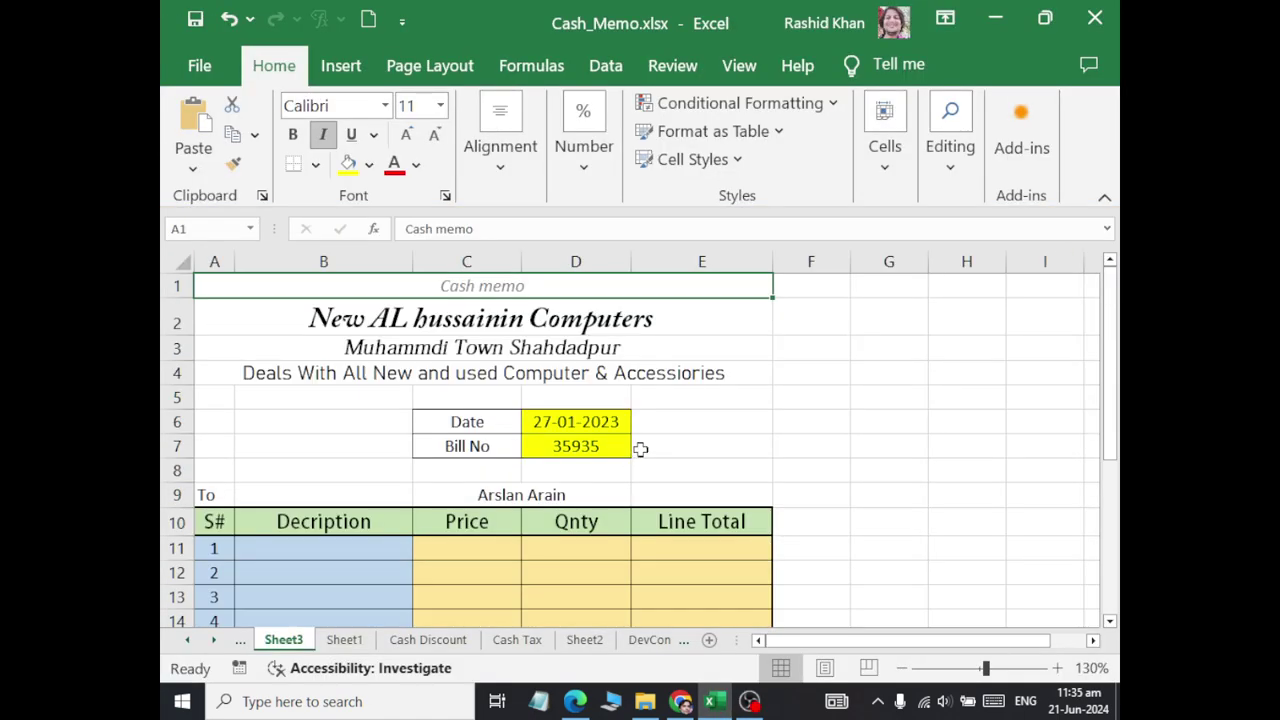
pyautogui.scroll(-5, 640, 449)
pyautogui.scroll(4, 640, 449)
pyautogui.scroll(1, 640, 449)
pyautogui.scroll(-1, 640, 449)
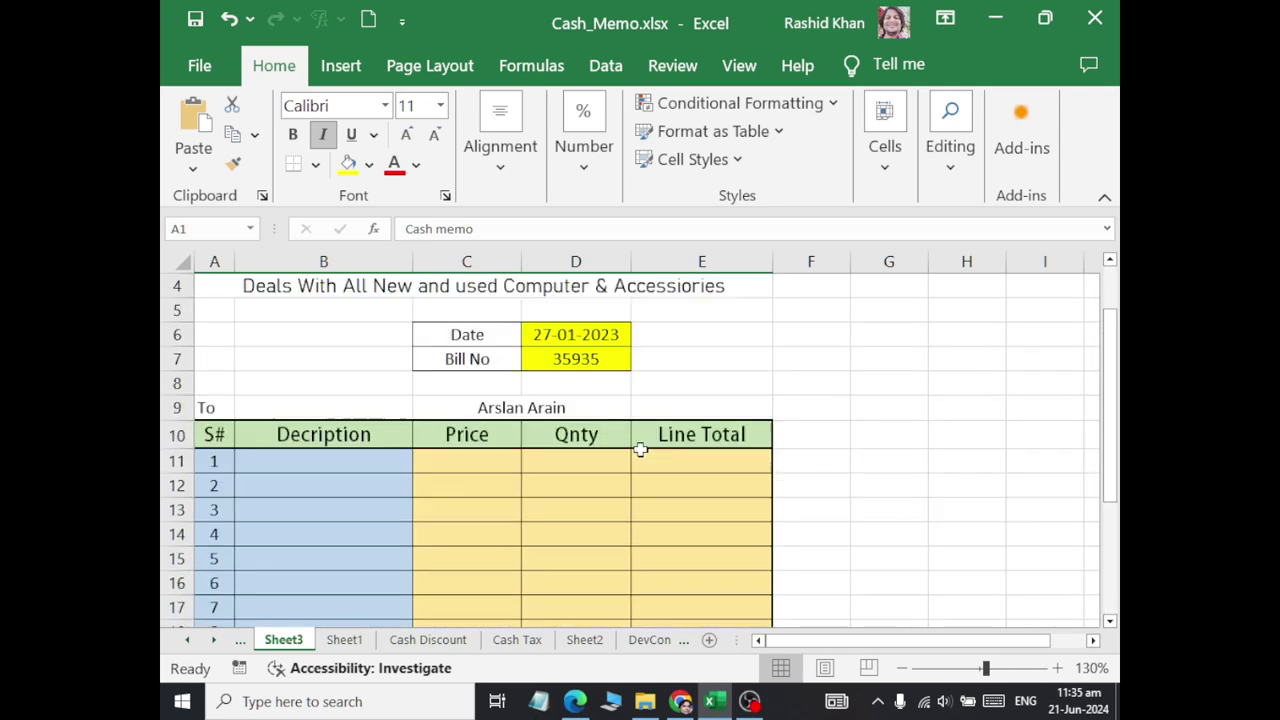
pyautogui.scroll(-4, 640, 449)
pyautogui.scroll(-1, 640, 449)
pyautogui.scroll(5, 640, 449)
pyautogui.scroll(1, 640, 449)
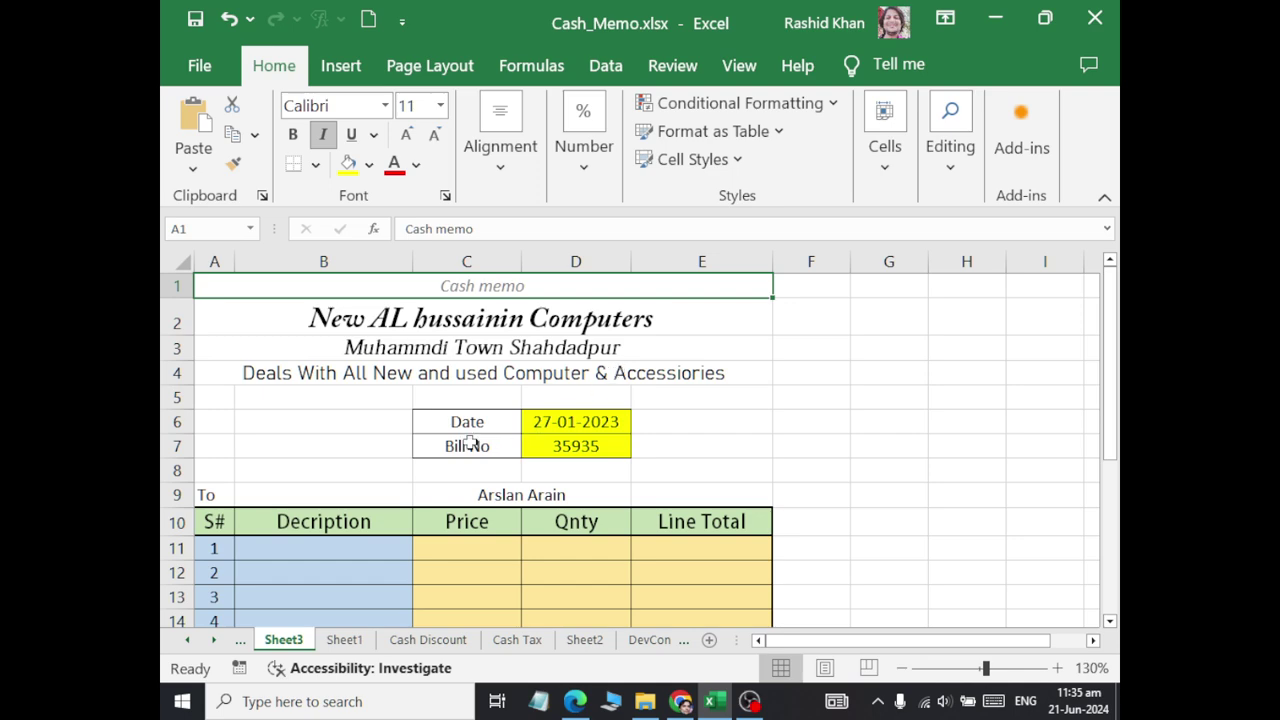
pyautogui.scroll(-3, 391, 498)
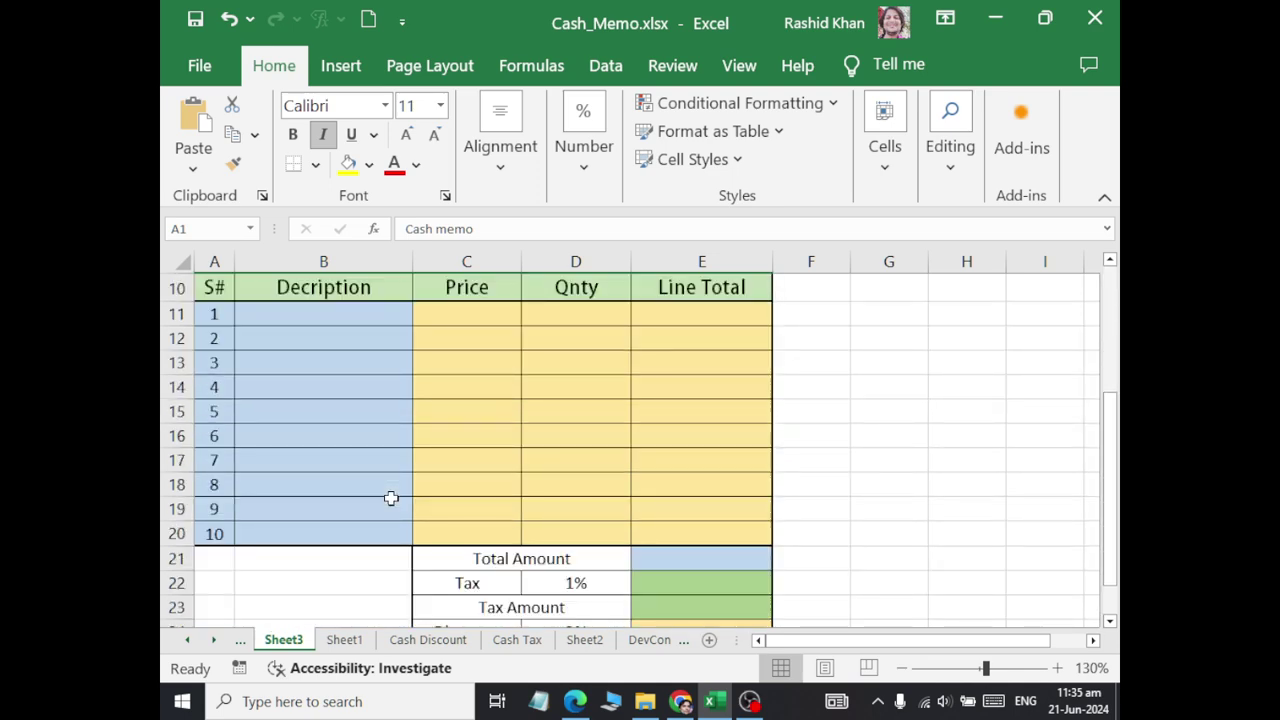
# Add a new sheet and enter the 'Cash Memo / Bill Book' heading and the shop name
pyautogui.click(709, 640)
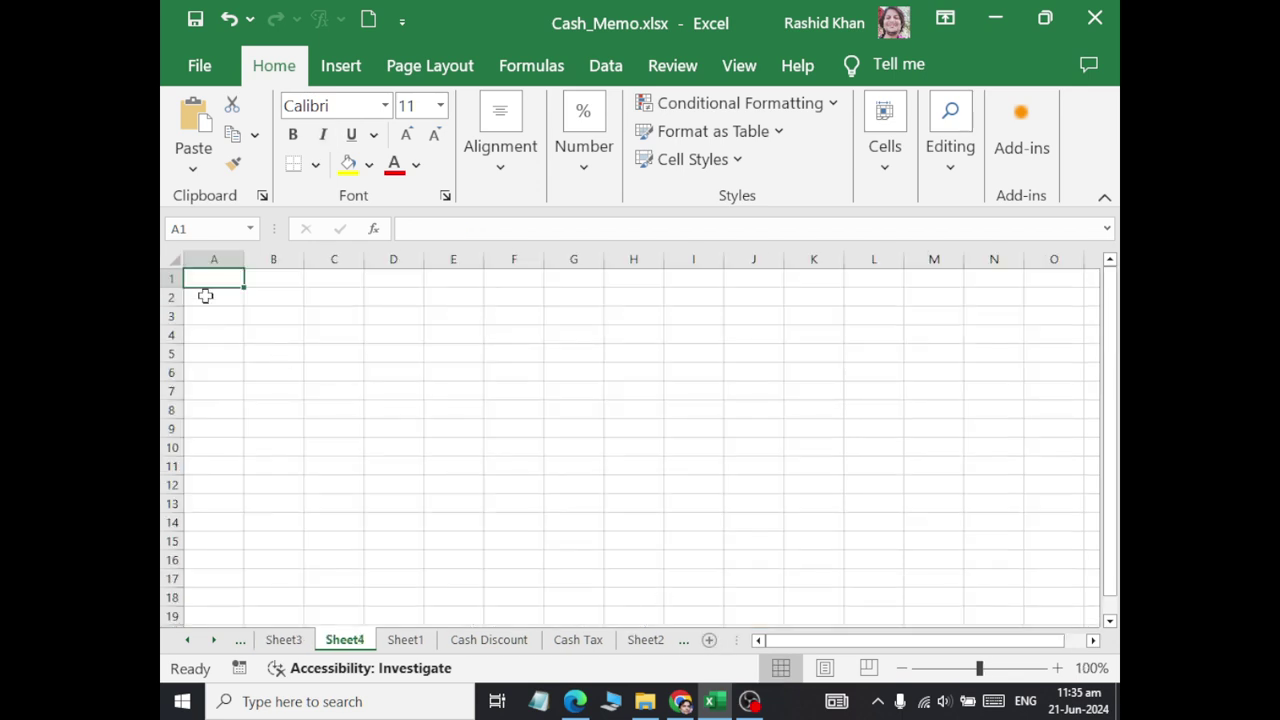
pyautogui.write('Cash ')
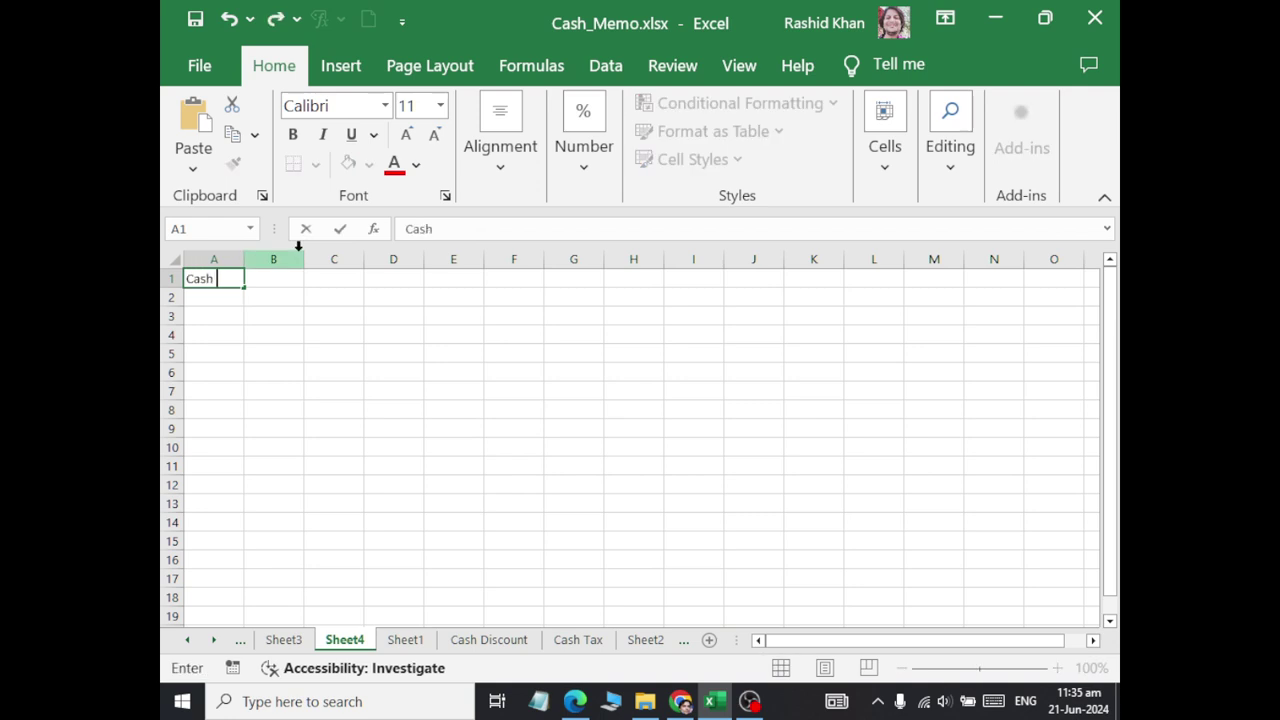
pyautogui.write('Memo')
pyautogui.write(' / Bill')
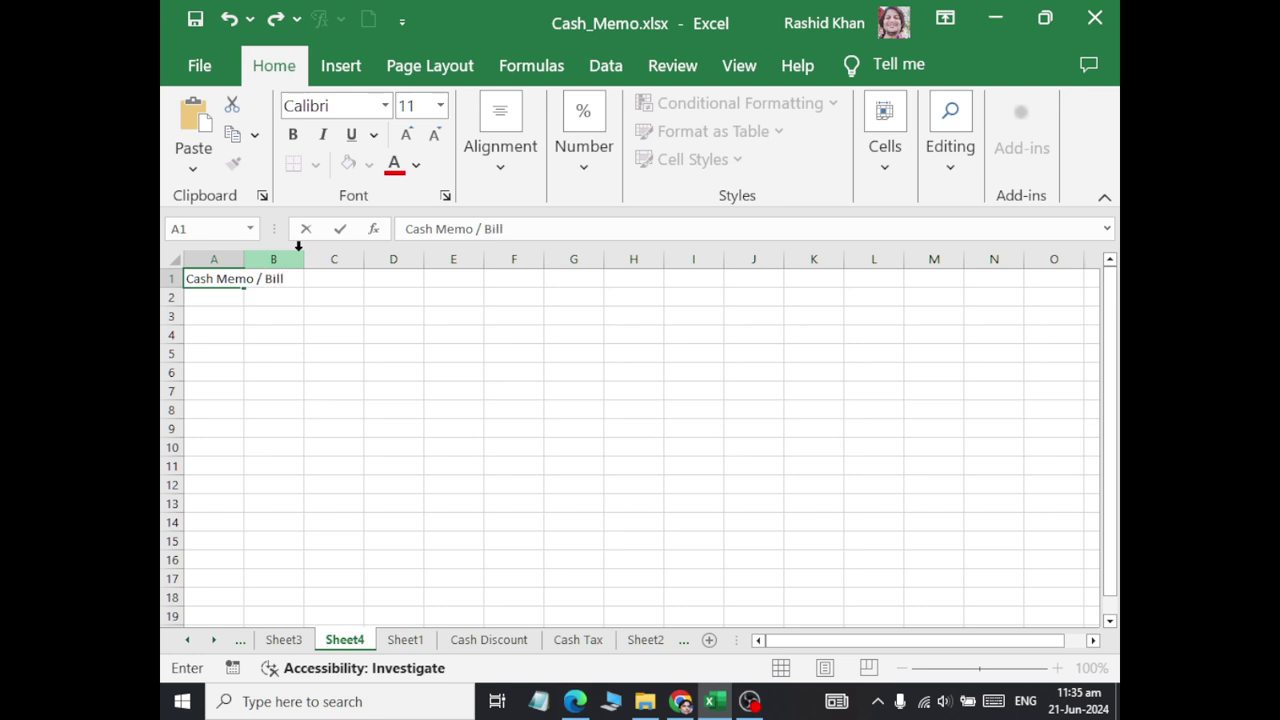
pyautogui.write(' Book')
pyautogui.press('Return')
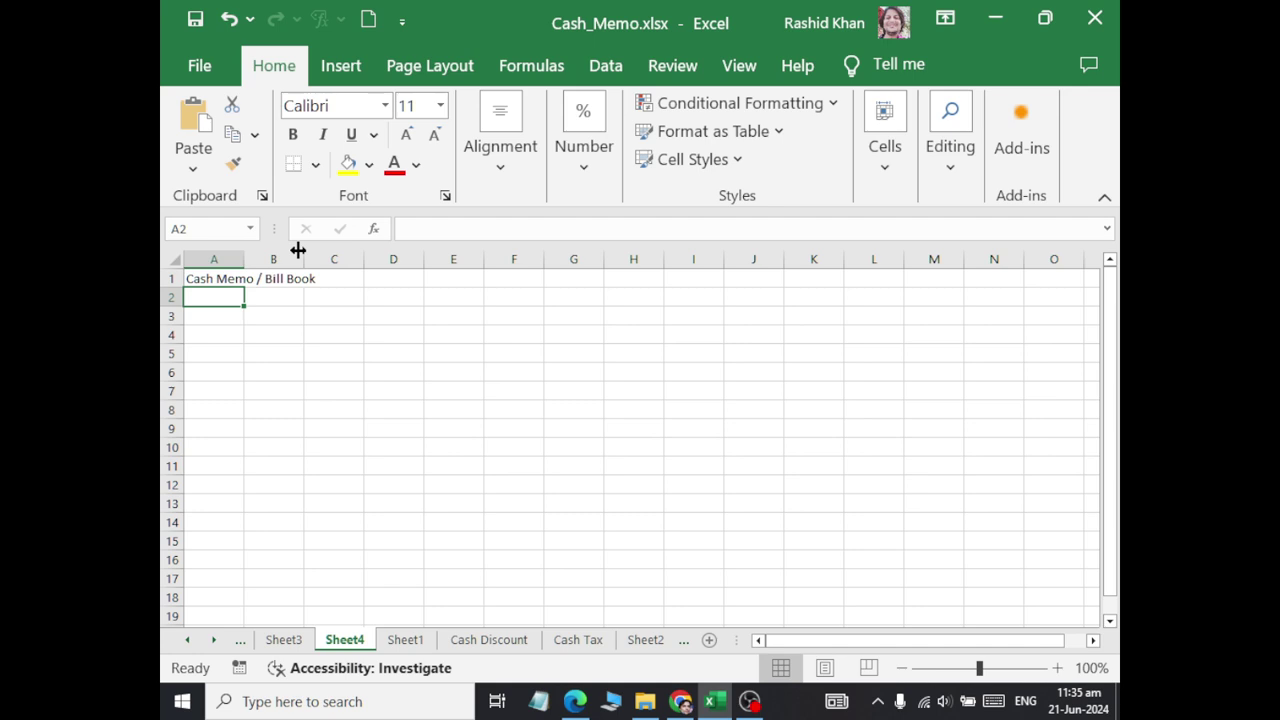
pyautogui.write('Al')
pyautogui.write('New AL-Hussain')
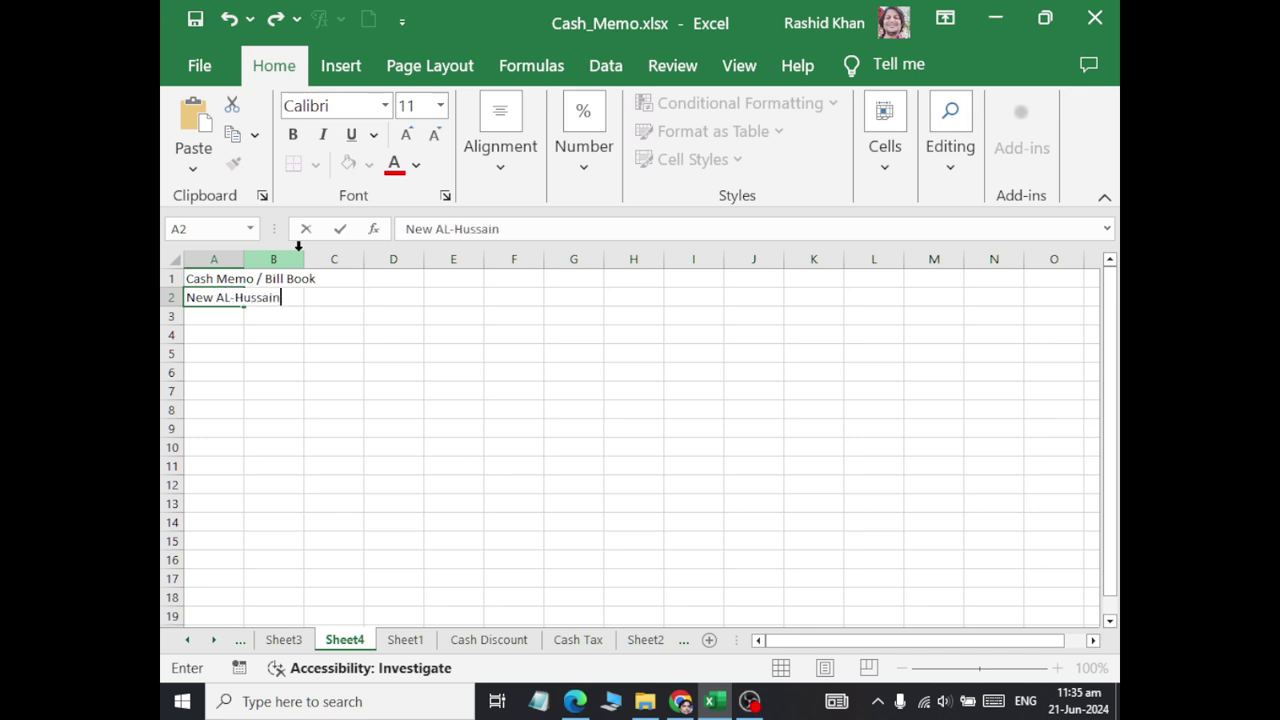
pyautogui.write('Computers Cop')
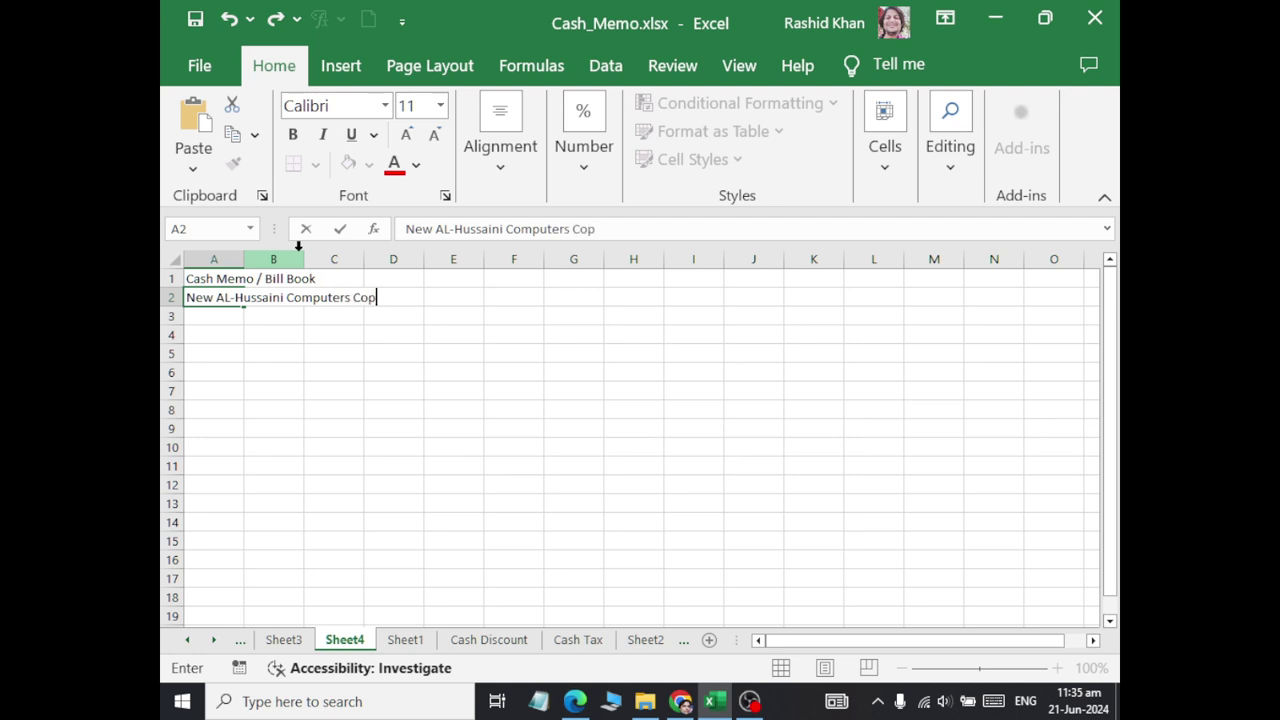
pyautogui.write('oration')
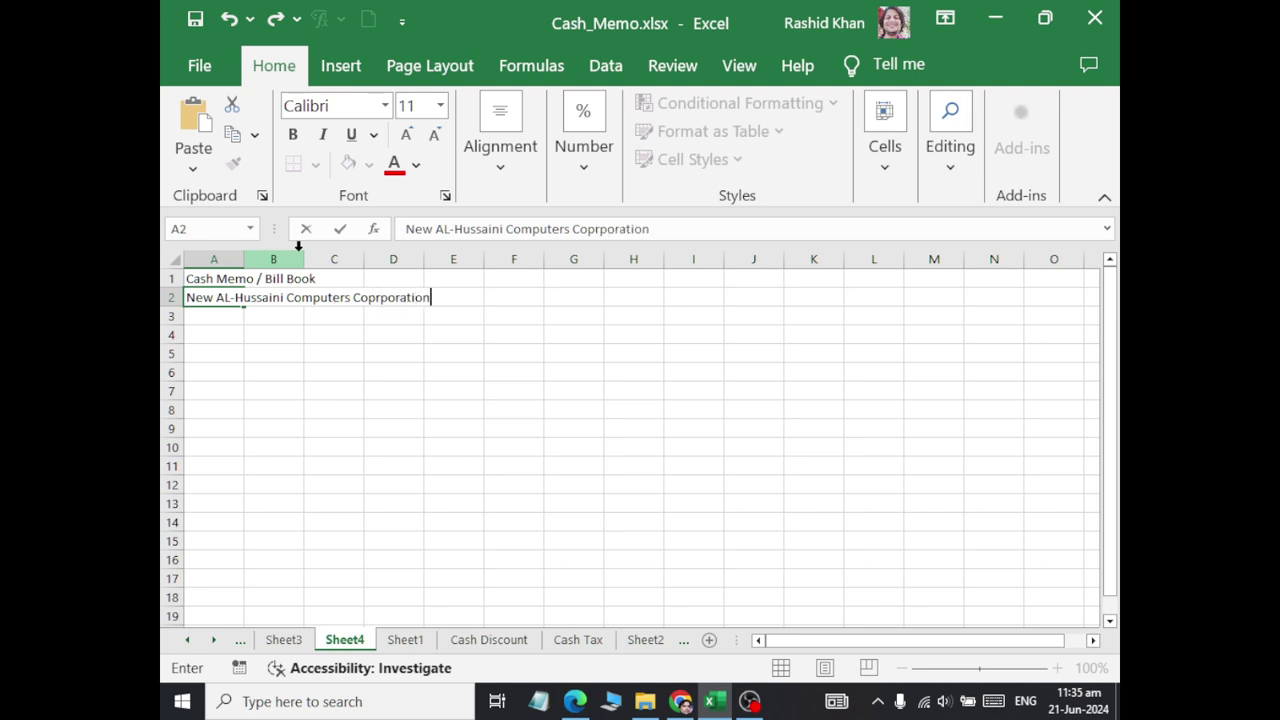
pyautogui.press('Return')
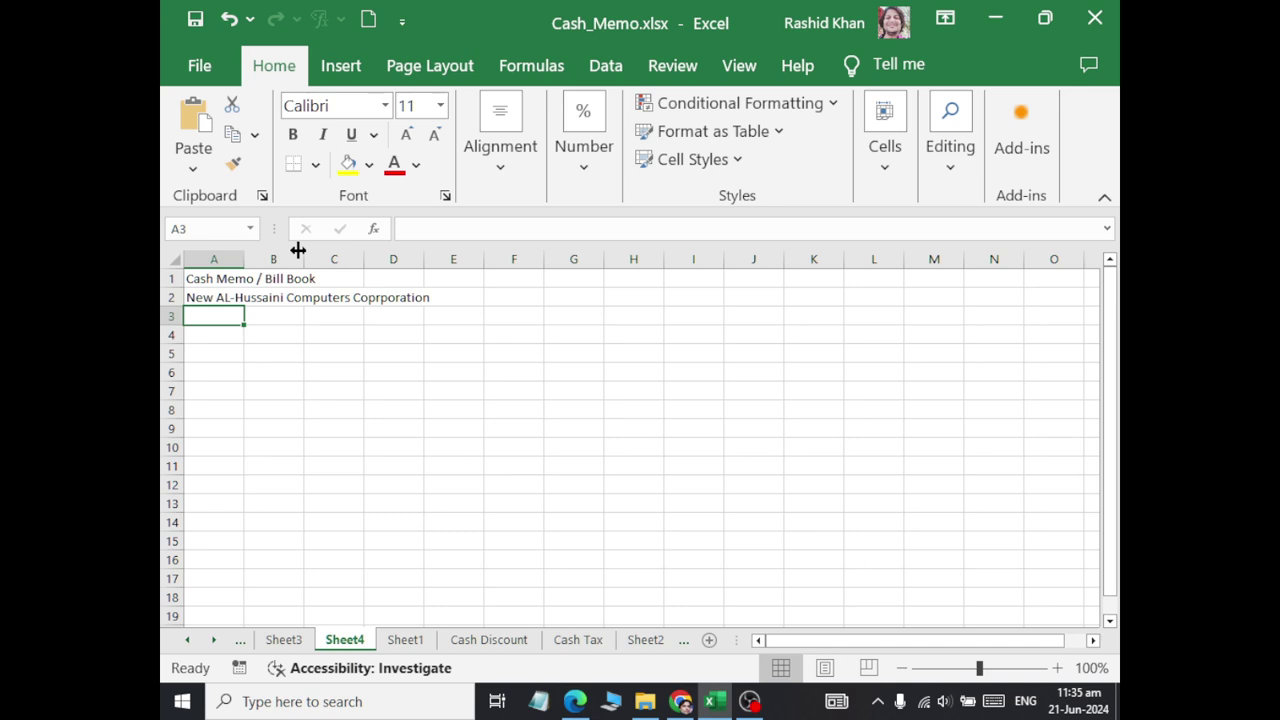
# Enter the town address in A3 and the contact phone number line in A4
pyautogui.write('Muslim To')
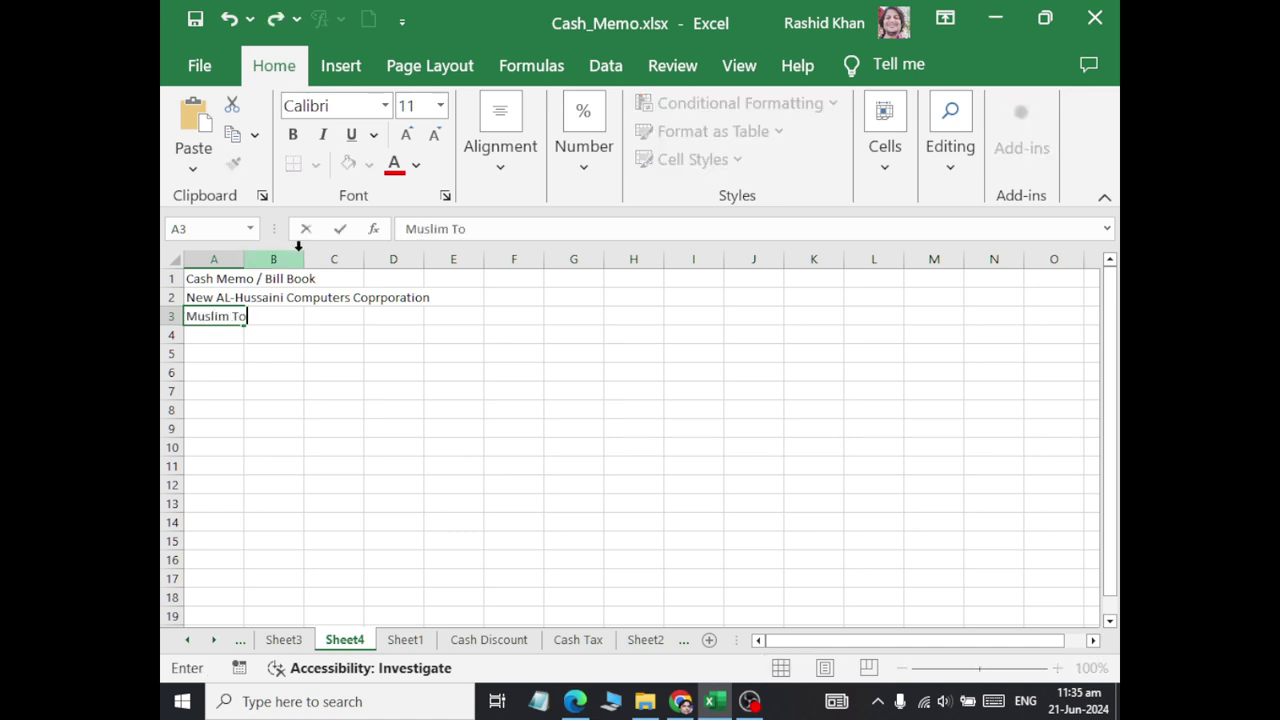
pyautogui.write('wn Shahdadpur')
pyautogui.press('Return')
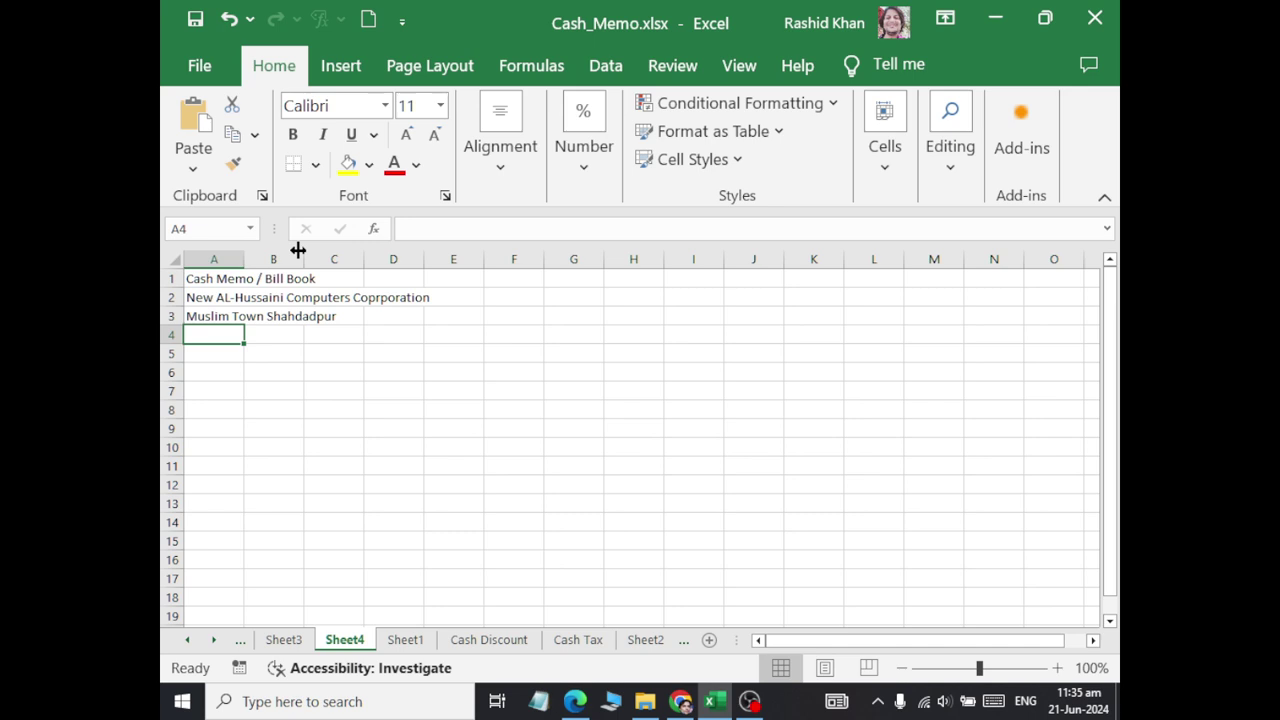
pyautogui.write('Cont')
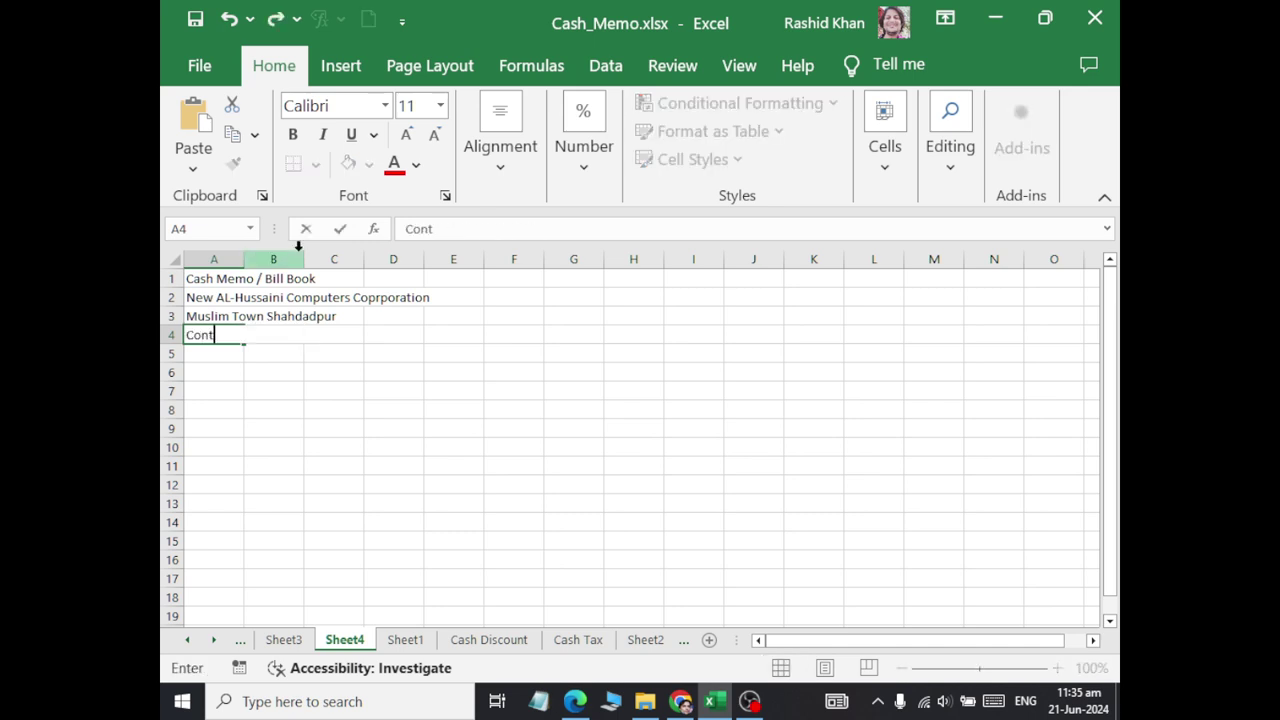
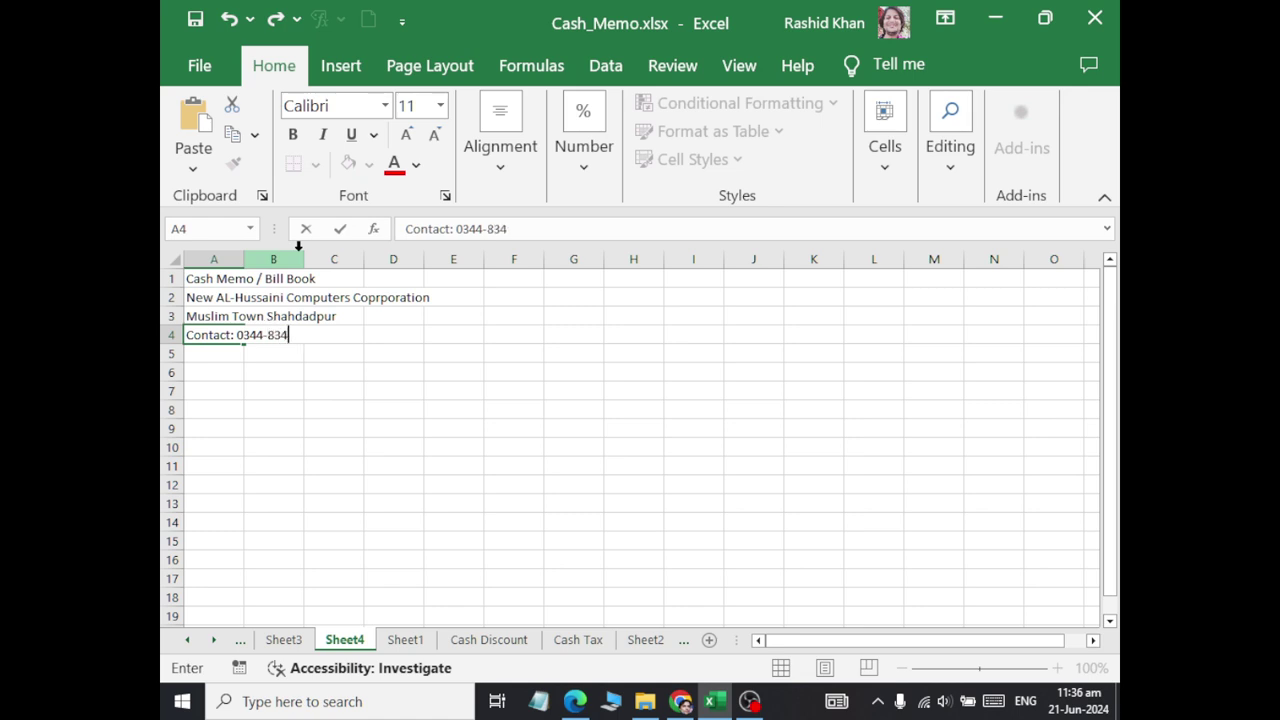
pyautogui.write('33')
pyautogui.press('BackSpace')
pyautogui.press('BackSpace')
pyautogui.press('Return')
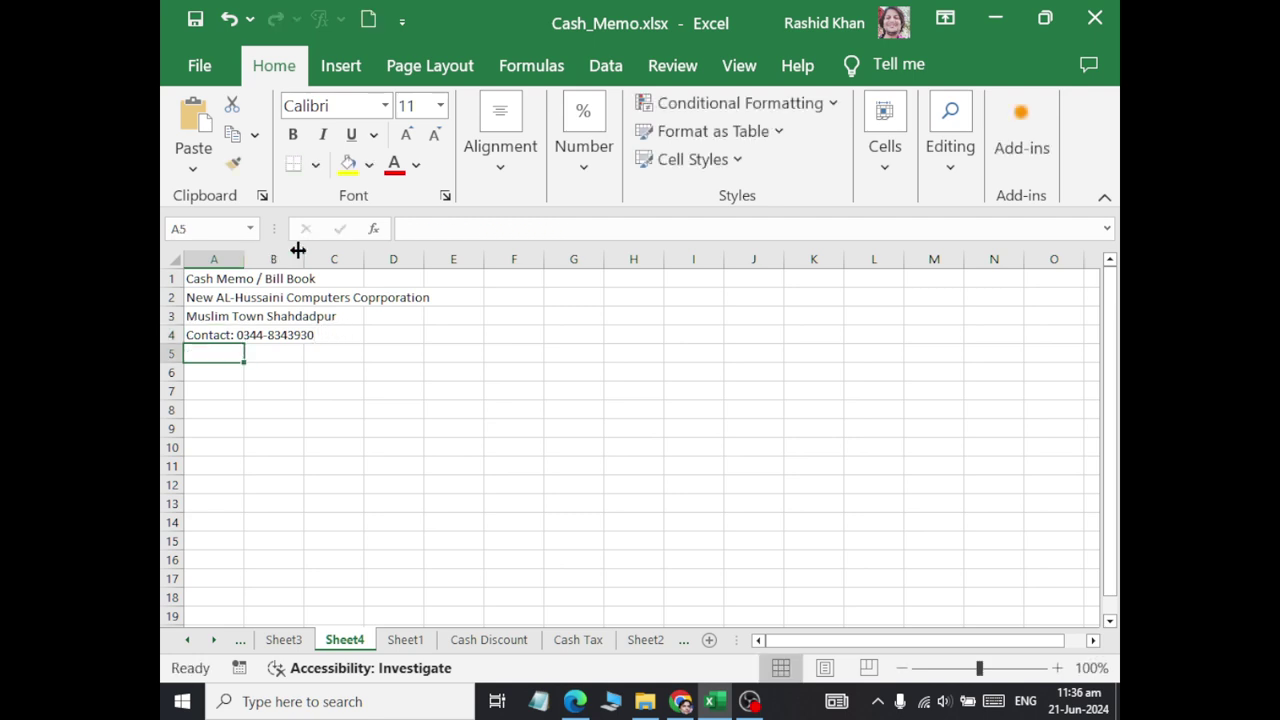
pyautogui.press('Return')
pyautogui.press('Return')
pyautogui.press('Return')
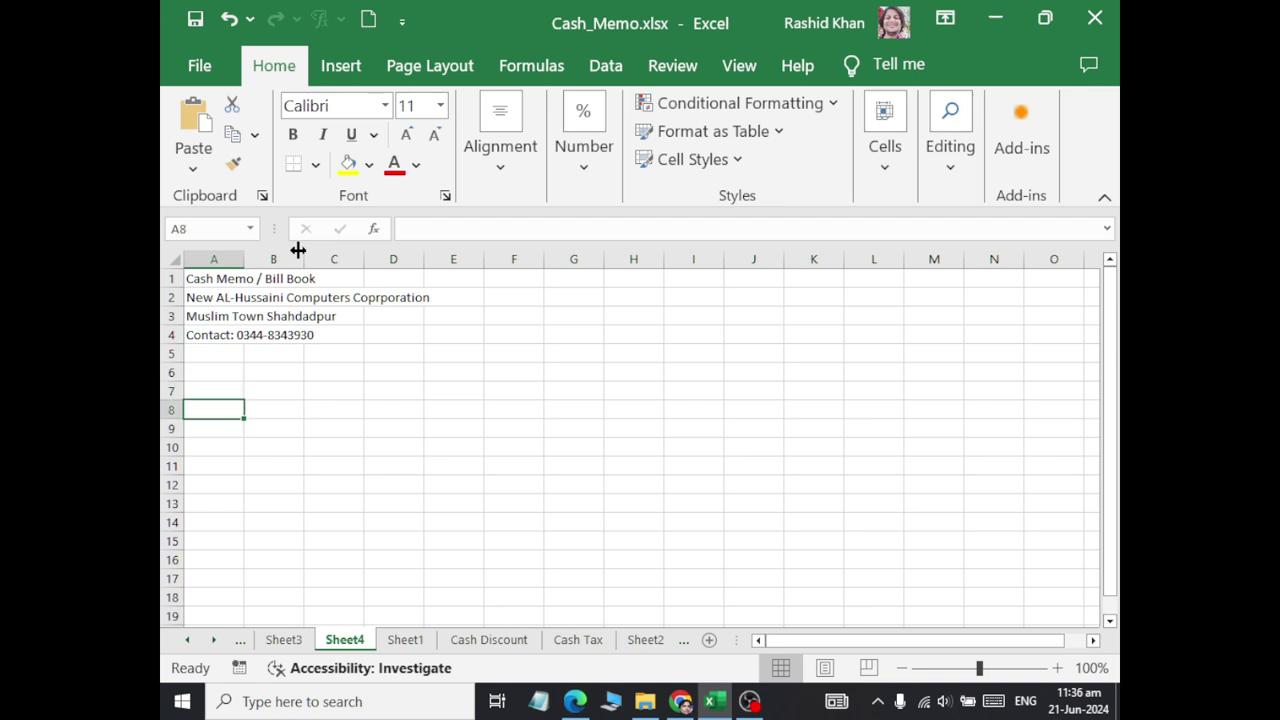
# Enter 'To / Mr / Mrs' in A8, then headings S.No and Item Description in A9:B9
pyautogui.write('To')
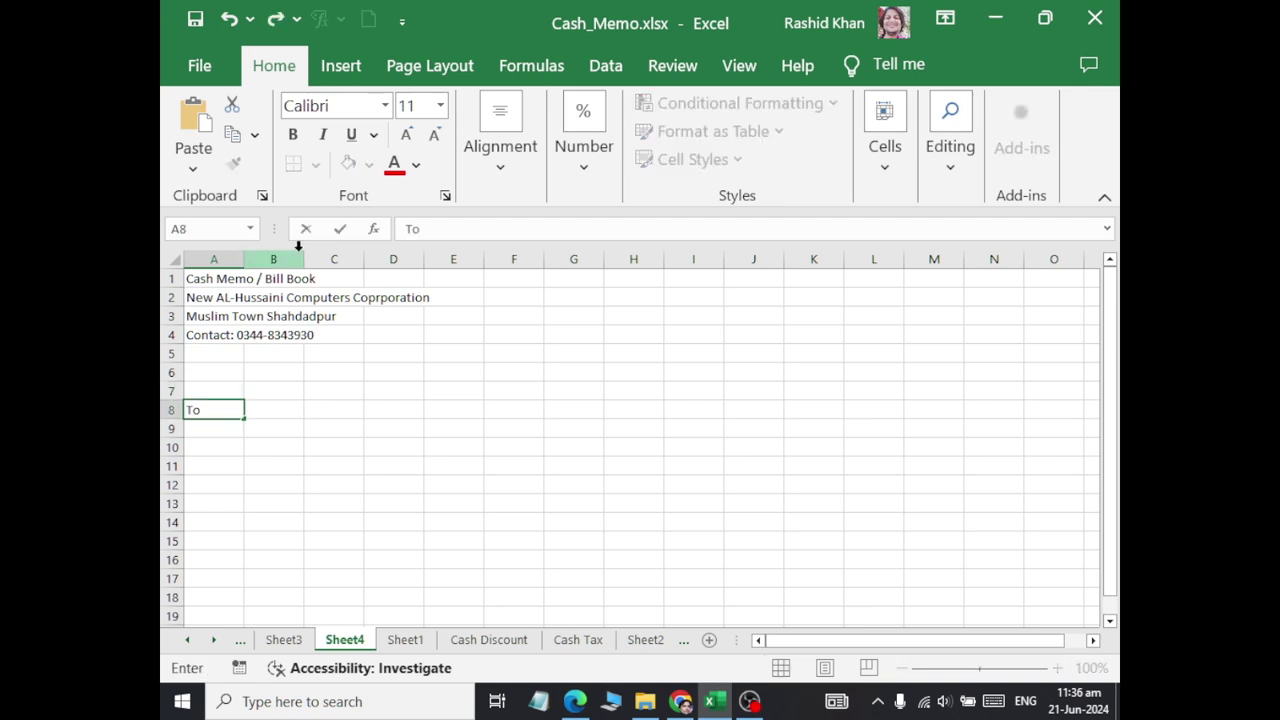
pyautogui.write(' / Mr / ')
pyautogui.write('Mrs')
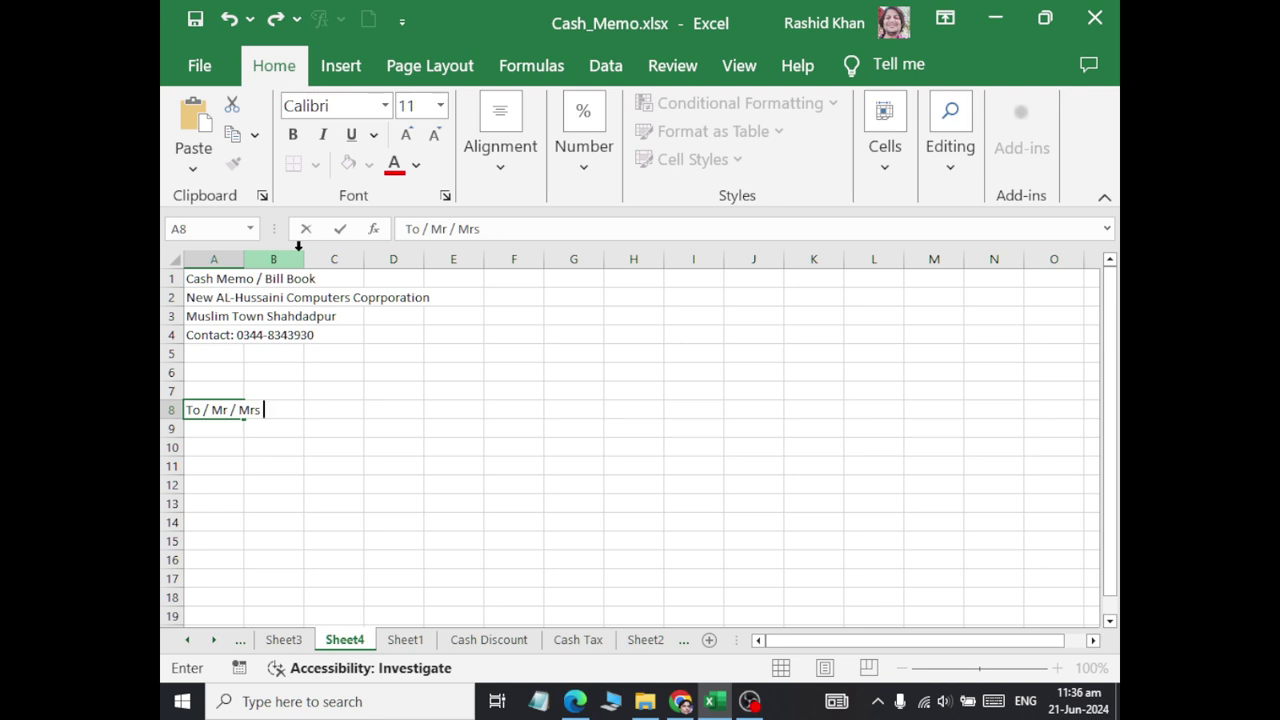
pyautogui.press('Return')
pyautogui.write('S.No')
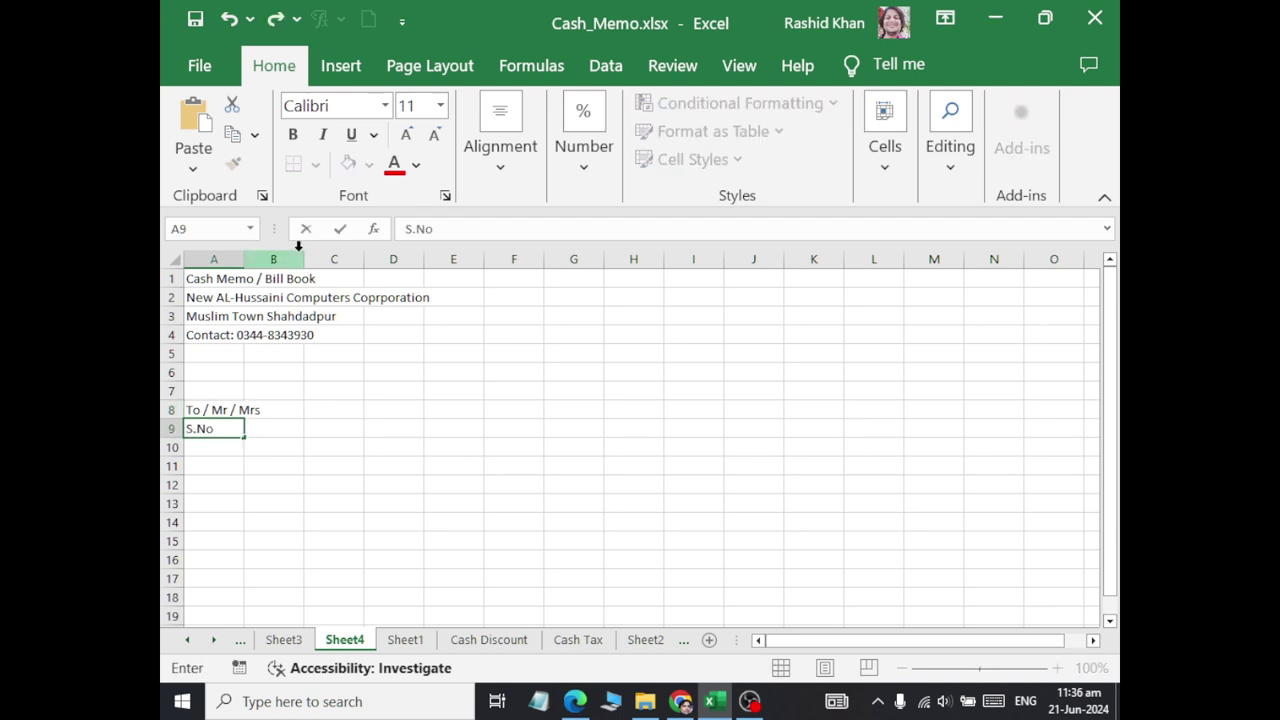
pyautogui.press('Return')
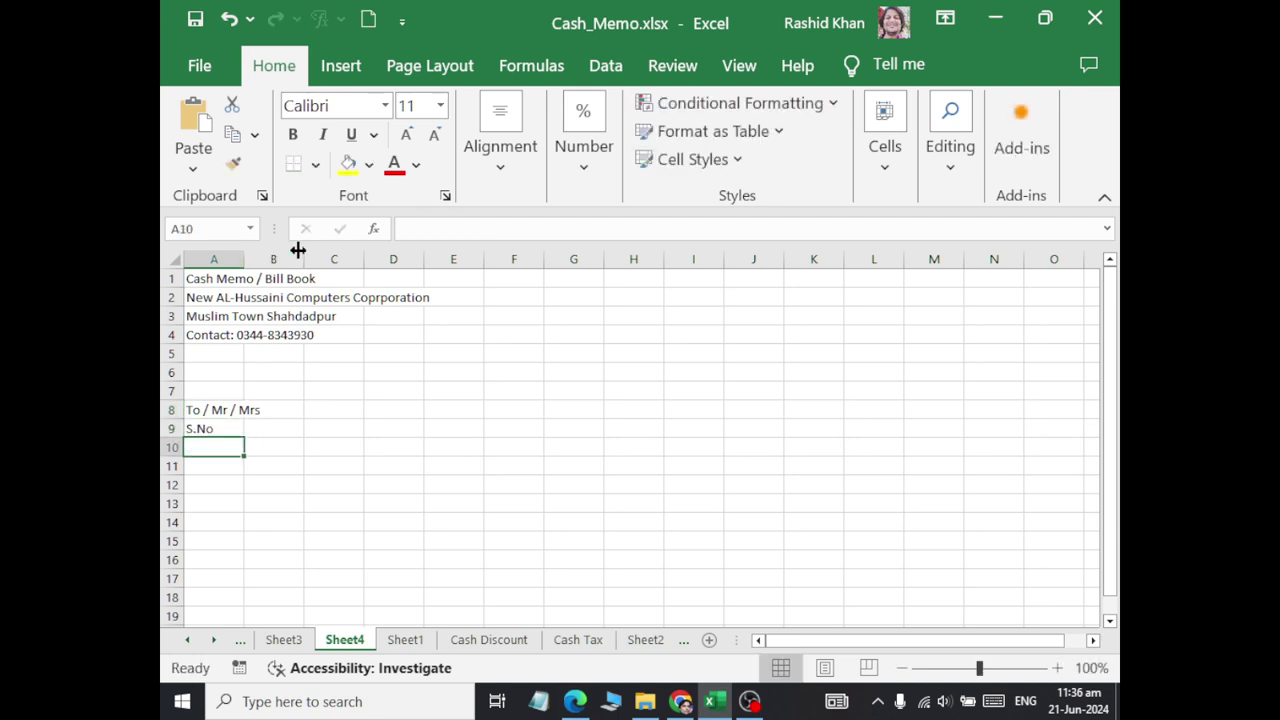
pyautogui.press('Up')
pyautogui.press('Right')
pyautogui.write('Item')
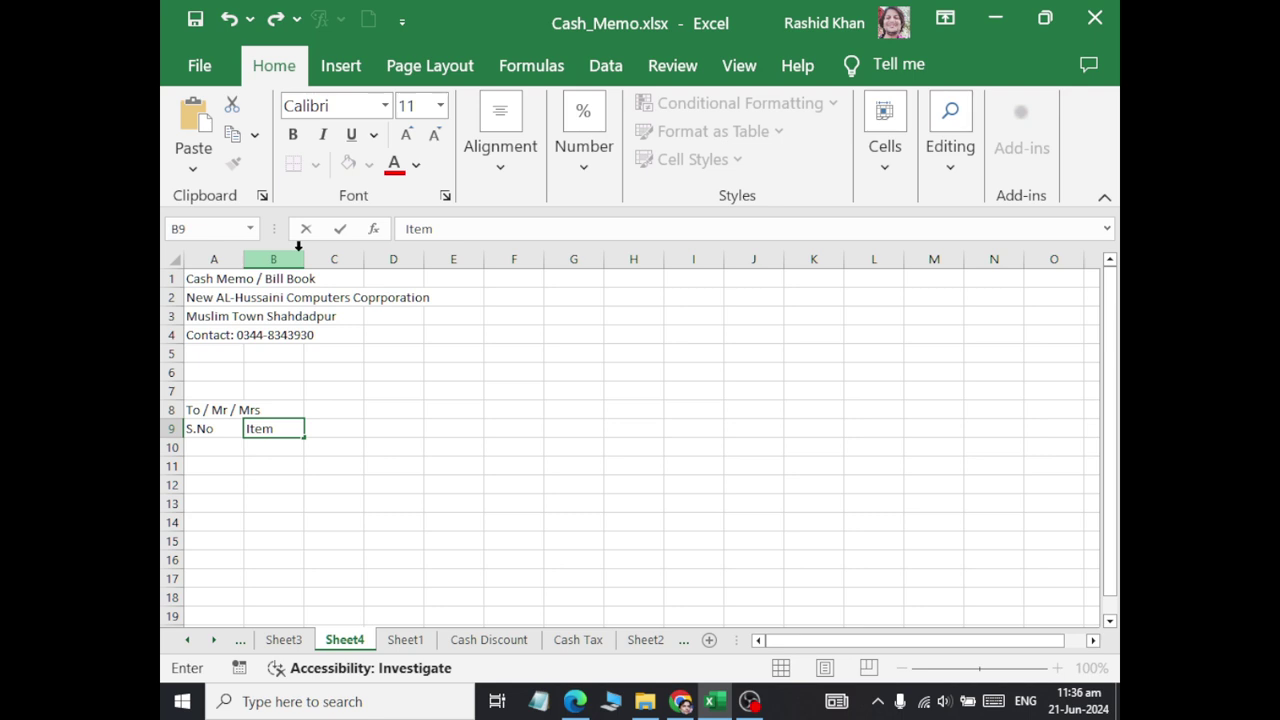
pyautogui.write(' Description')
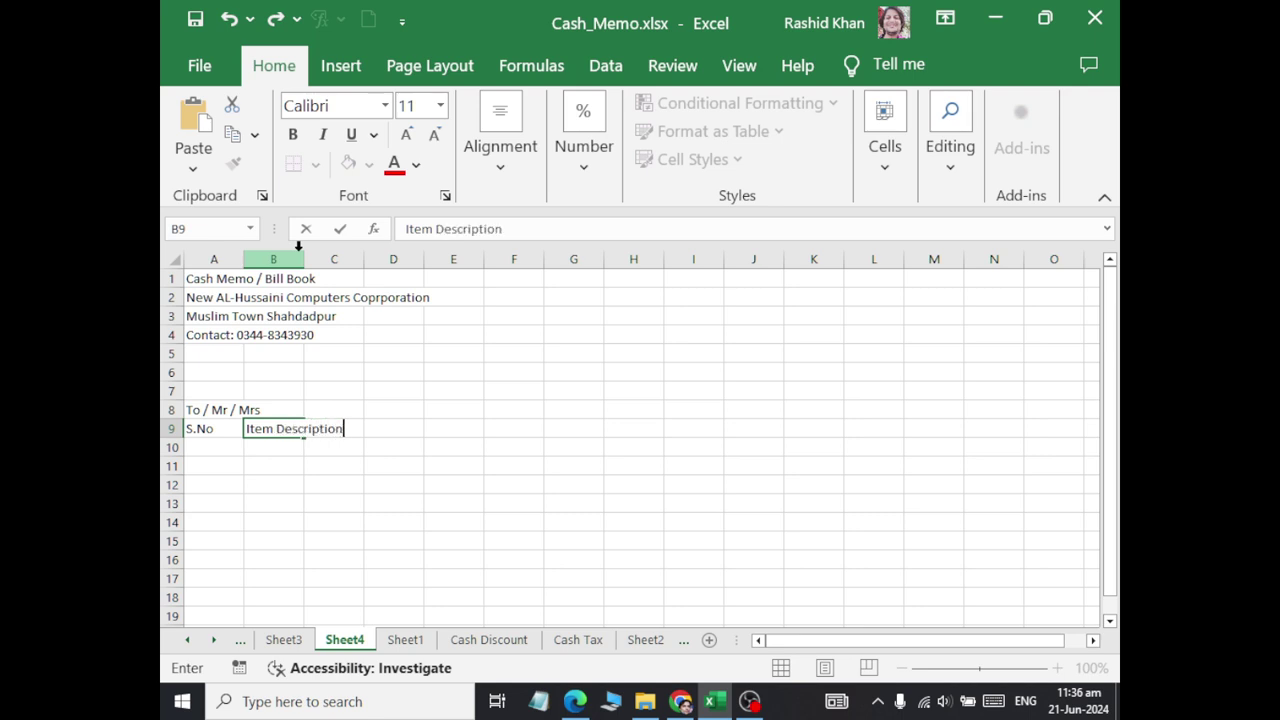
pyautogui.press('Tab')
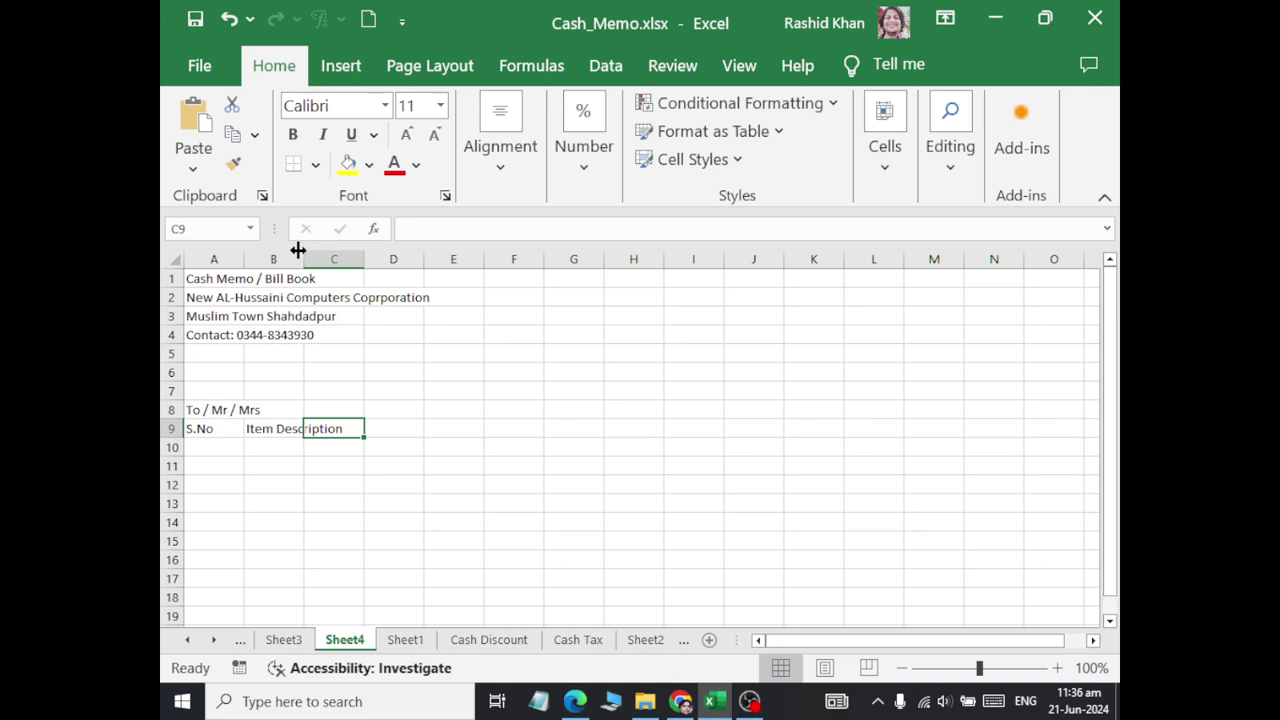
# Add the Rate, Qnty and Line Total headings in C9:E9
pyautogui.write('Qnty')
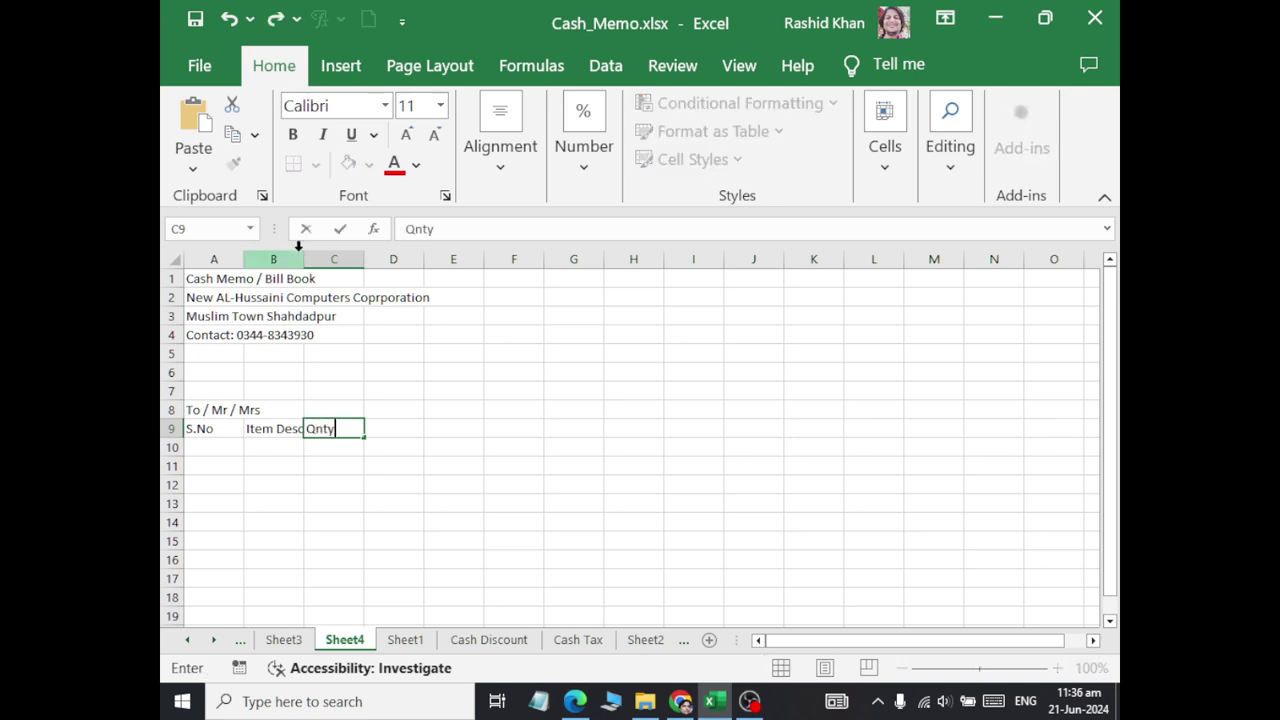
pyautogui.press('Tab')
pyautogui.press('Left')
pyautogui.write('U')
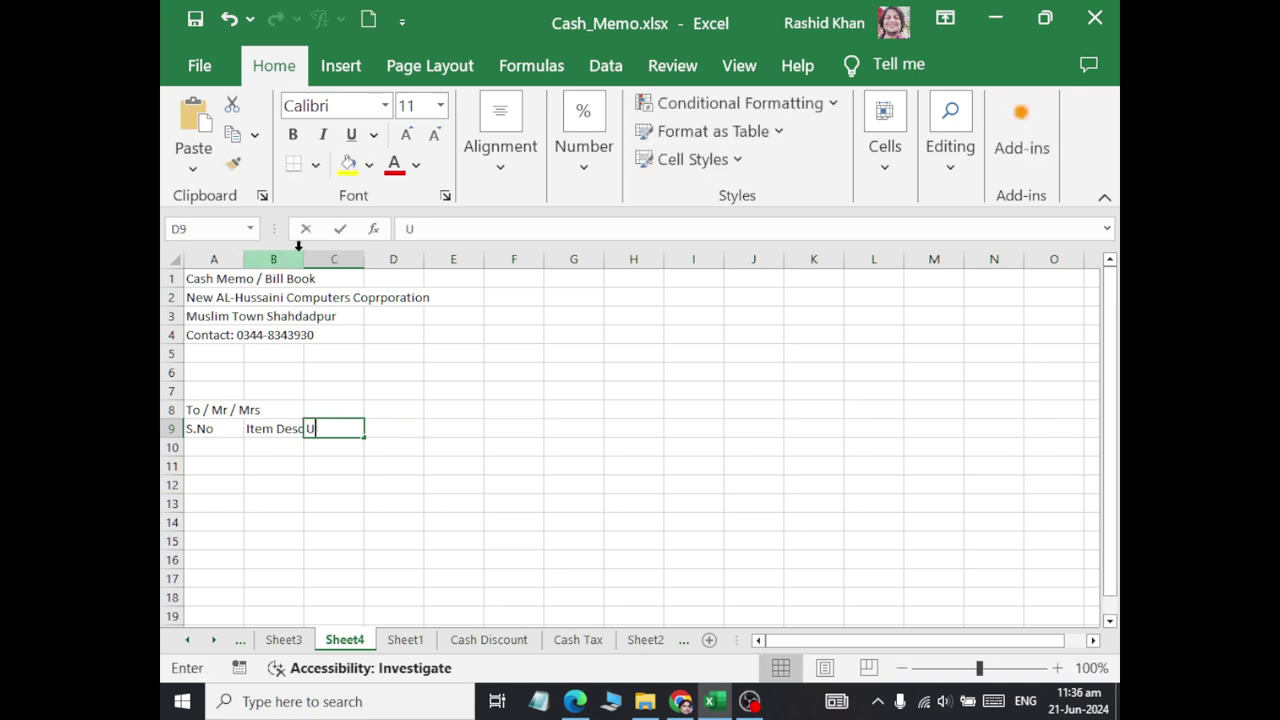
pyautogui.write('ate')
pyautogui.press('Tab')
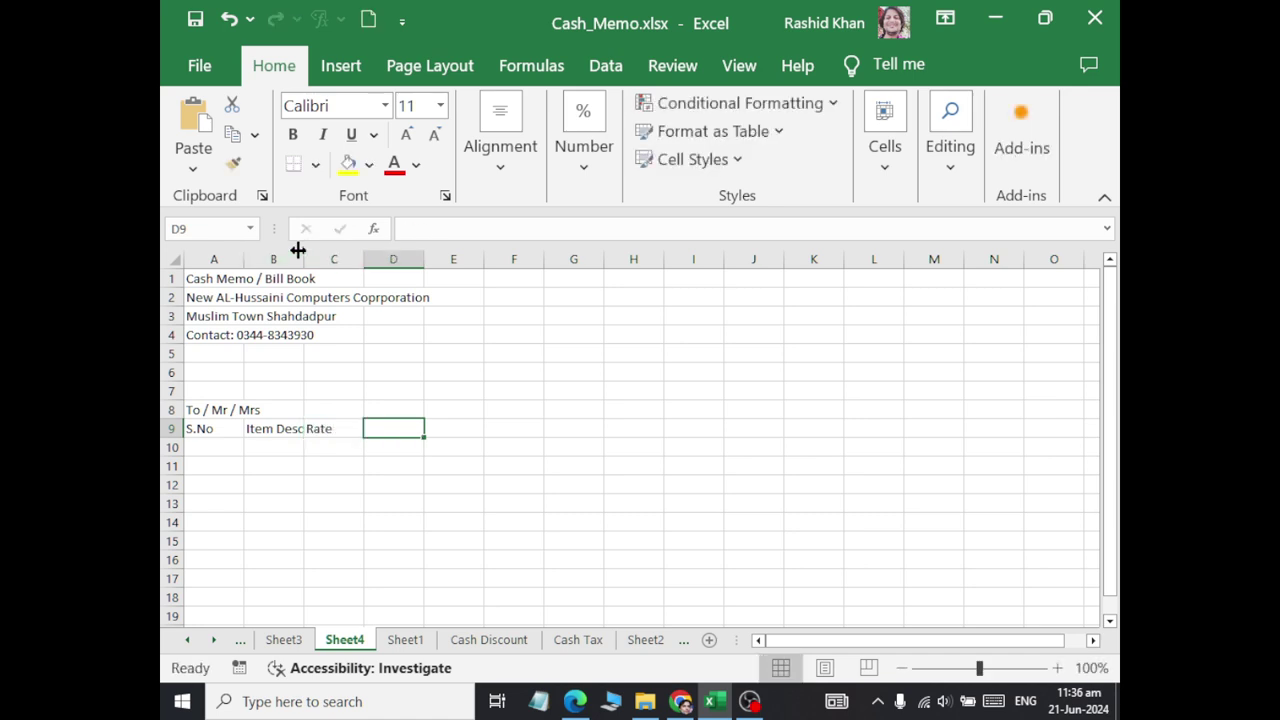
pyautogui.write('Qnty')
pyautogui.press('Tab')
pyautogui.write('L')
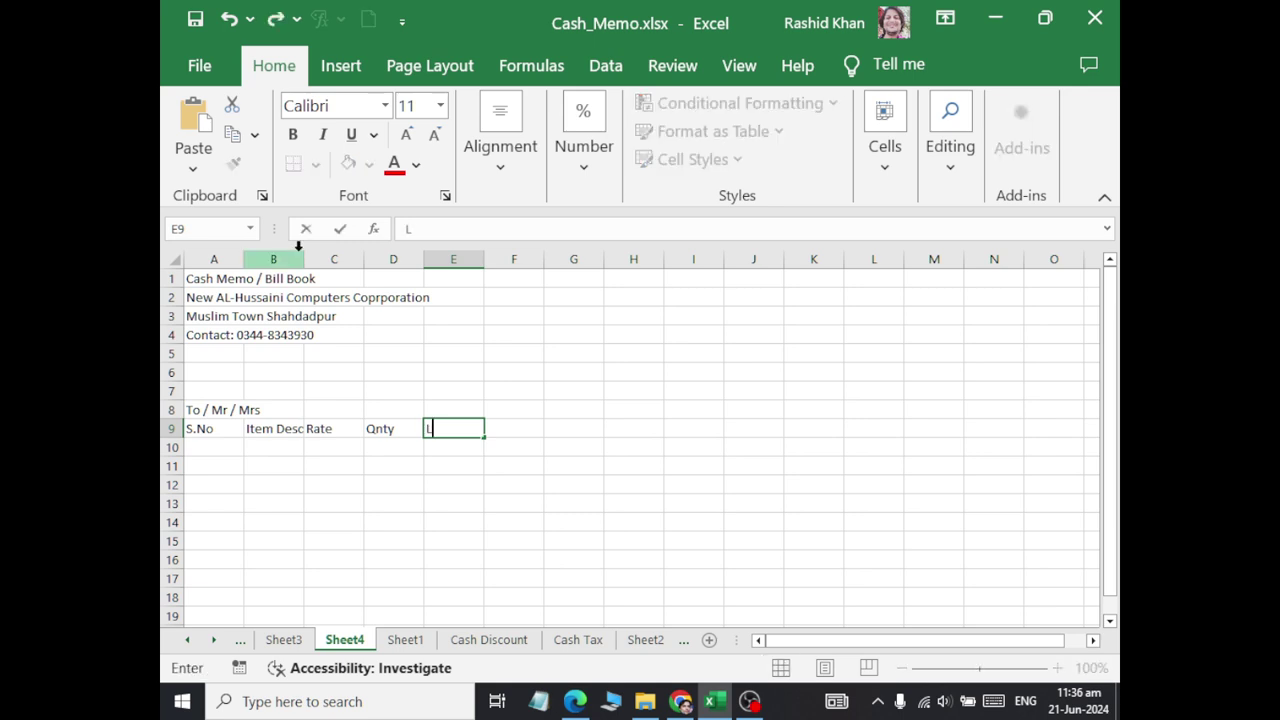
pyautogui.write('ine Total')
pyautogui.press('Return')
# Merge and centre the title, shop name and address rows across columns A–E
pyautogui.scroll(2, 322, 451)
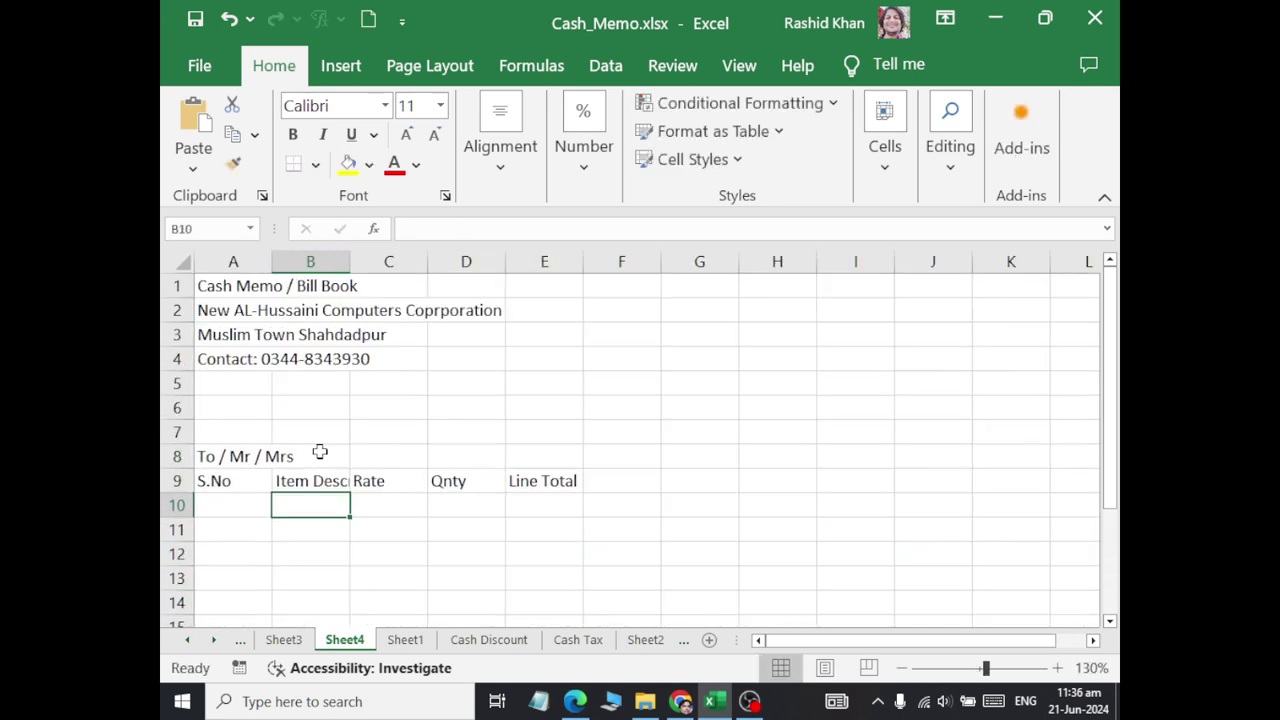
pyautogui.scroll(2, 327, 458)
pyautogui.scroll(-1, 327, 458)
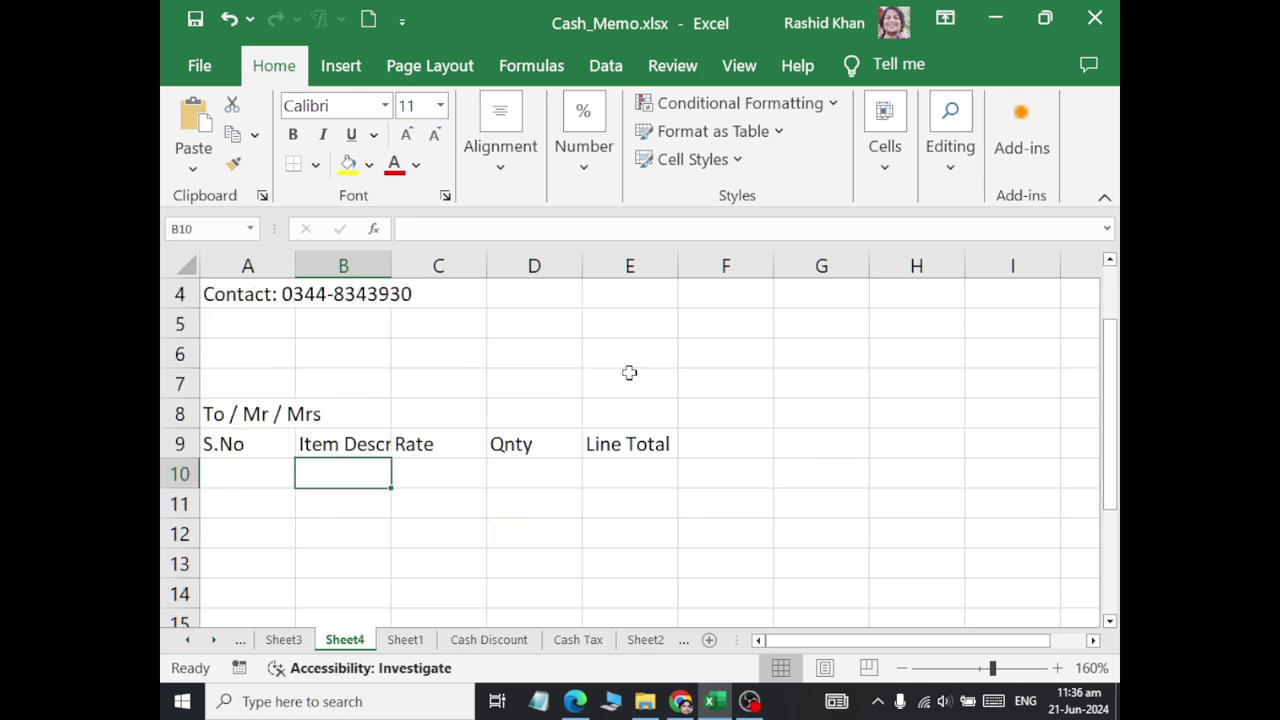
pyautogui.scroll(1, 494, 390)
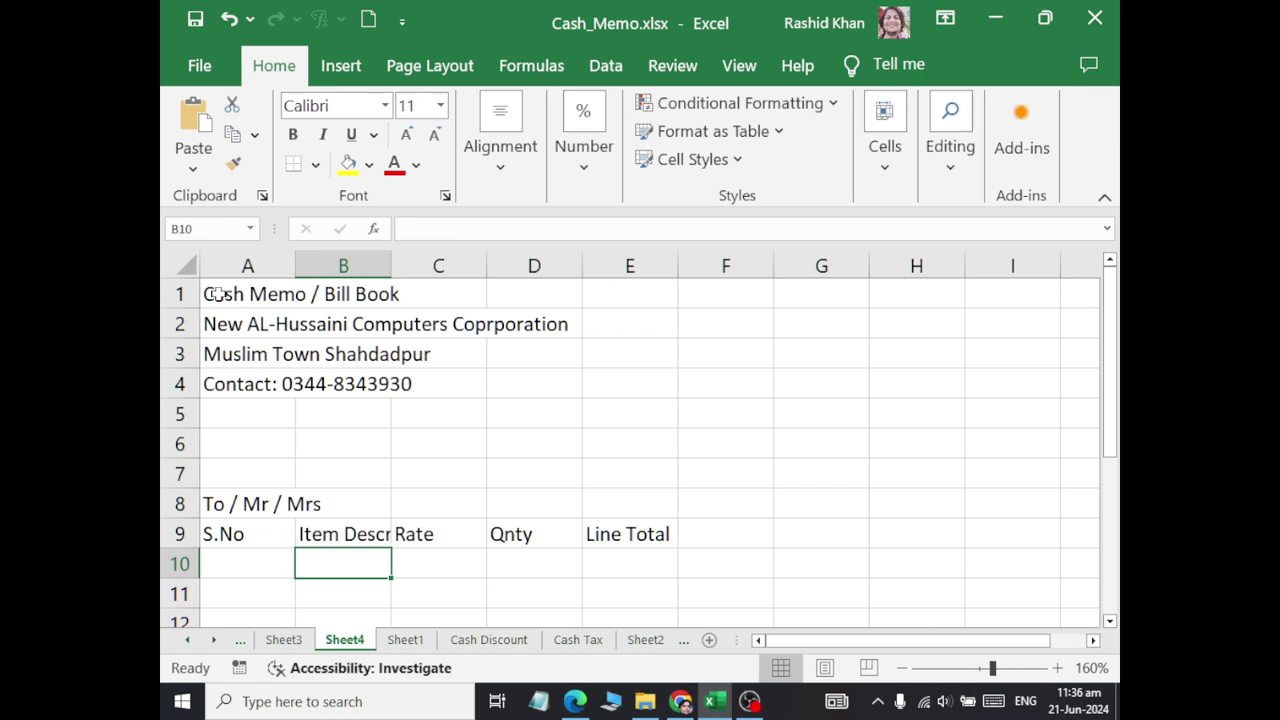
pyautogui.moveTo(217, 293); pyautogui.dragTo(651, 294)
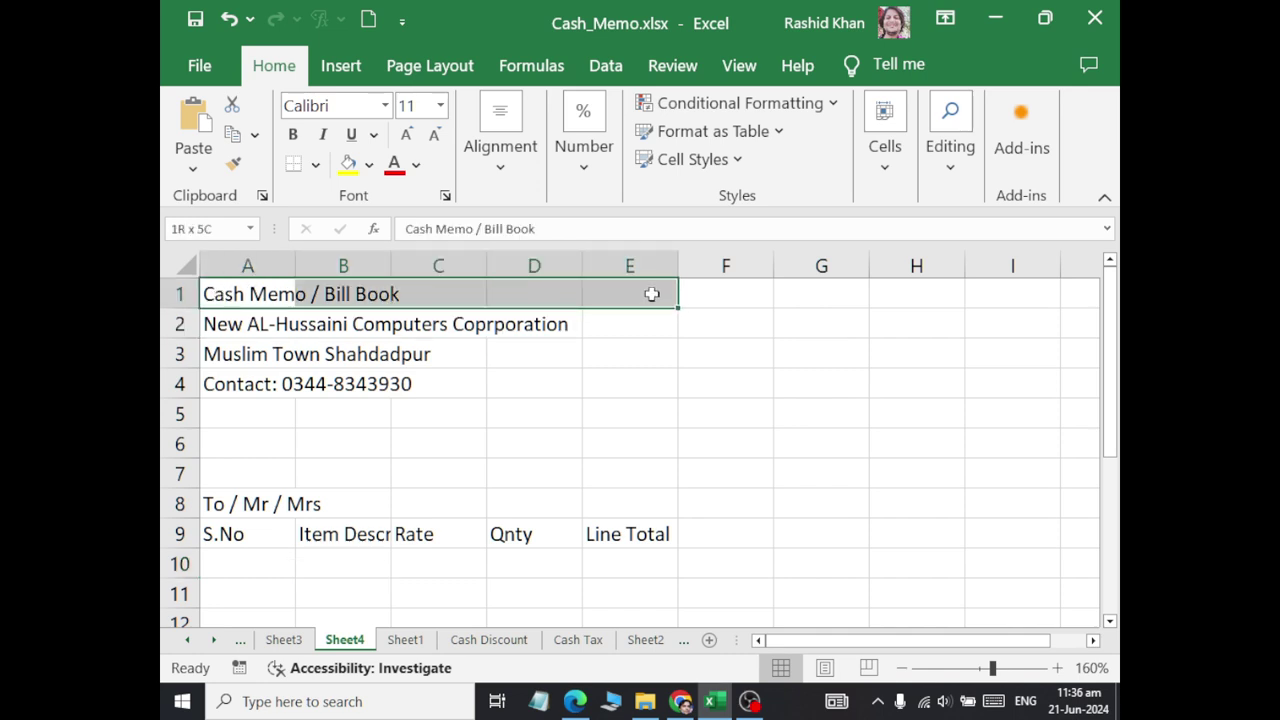
pyautogui.click(515, 180)
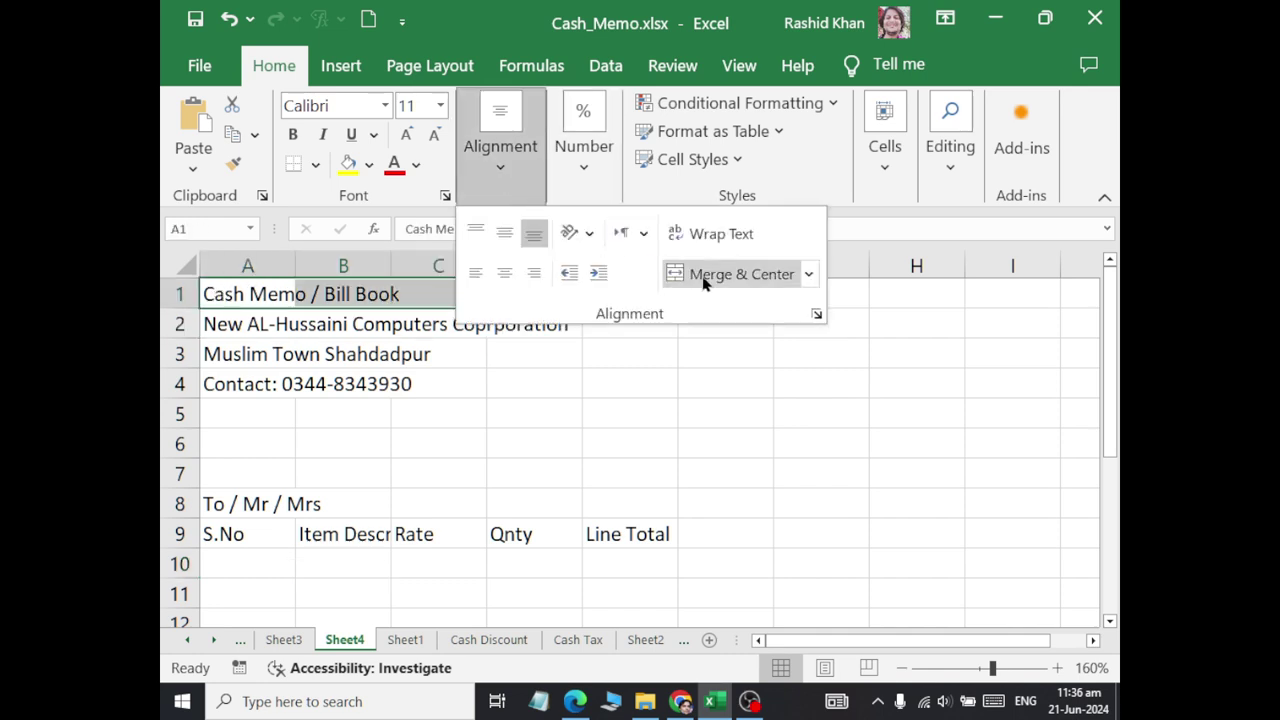
pyautogui.click(705, 276)
pyautogui.moveTo(220, 325); pyautogui.dragTo(600, 320)
pyautogui.click(525, 185)
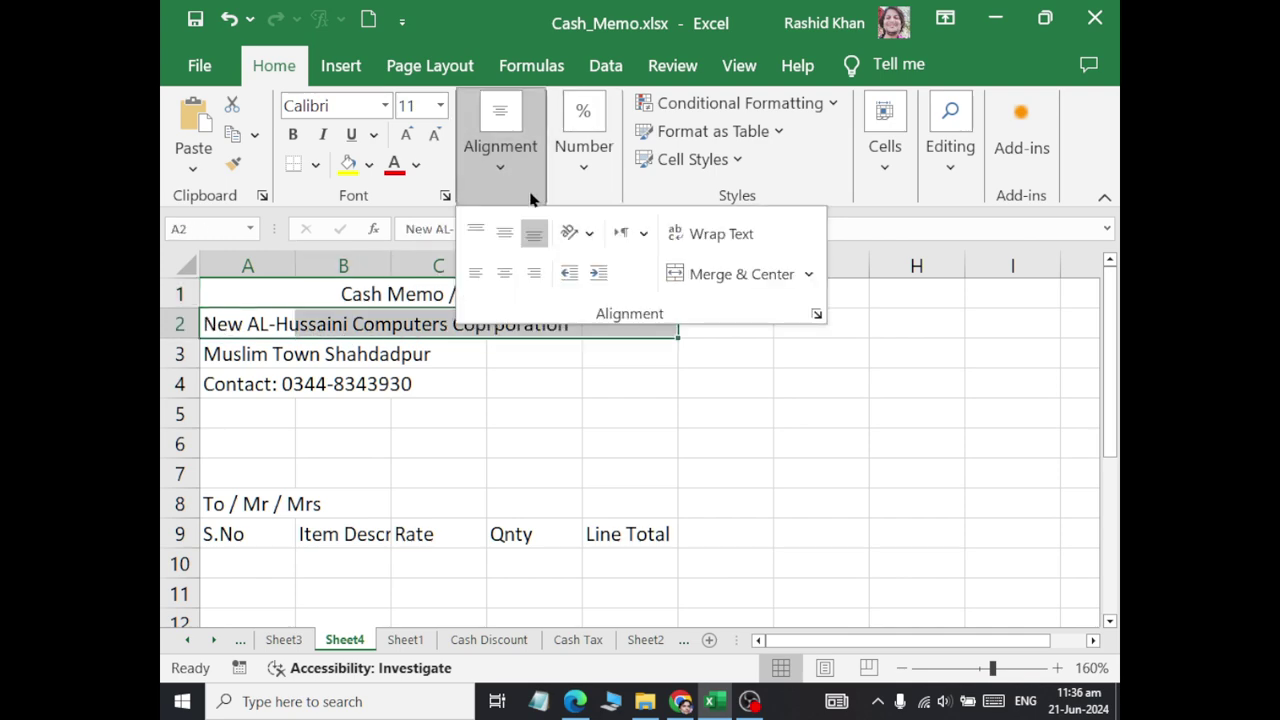
pyautogui.click(705, 276)
pyautogui.moveTo(220, 354); pyautogui.dragTo(605, 352)
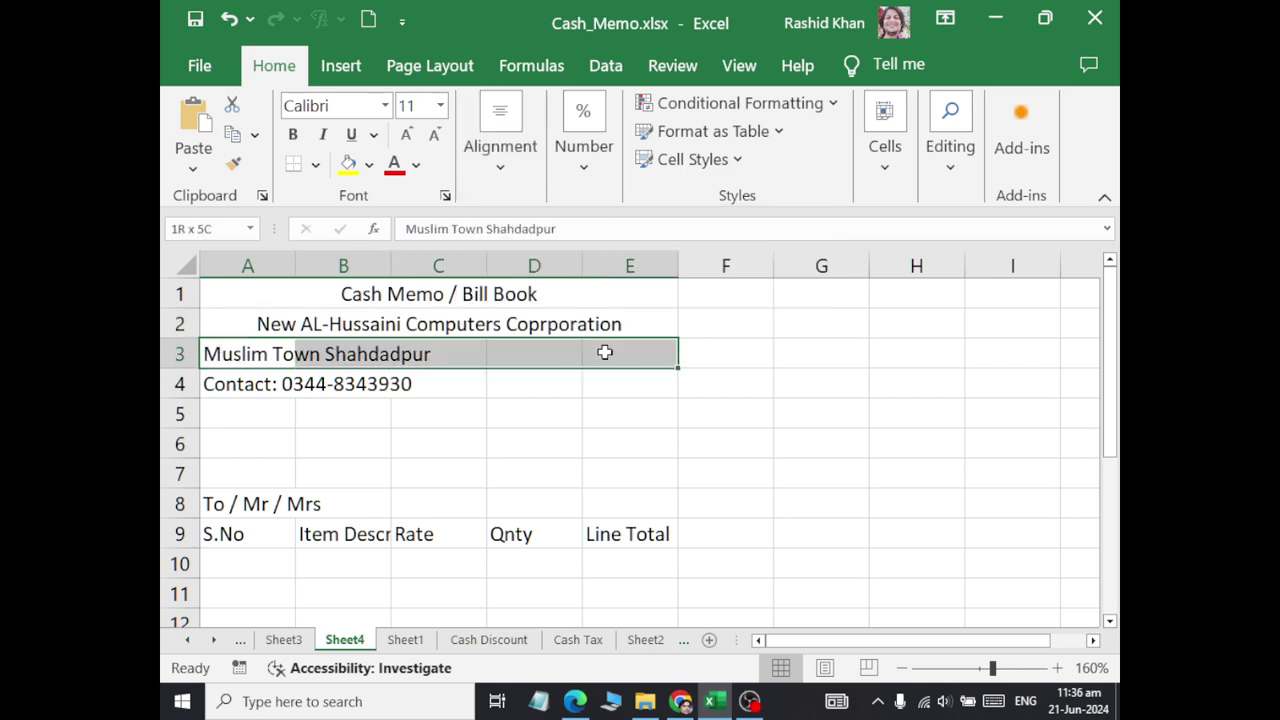
pyautogui.click(500, 165)
pyautogui.click(705, 274)
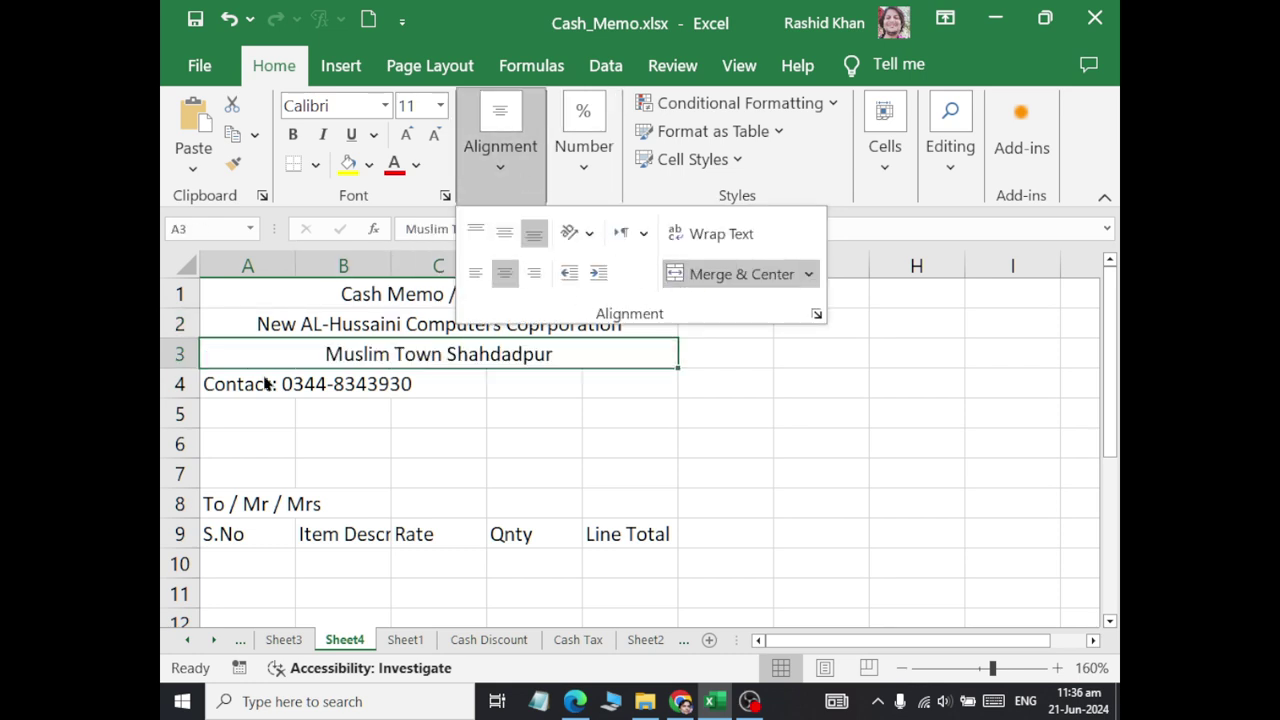
# Merge the contact row across A–E and right-align the contact line
pyautogui.click(214, 371)
pyautogui.moveTo(215, 384); pyautogui.dragTo(606, 380)
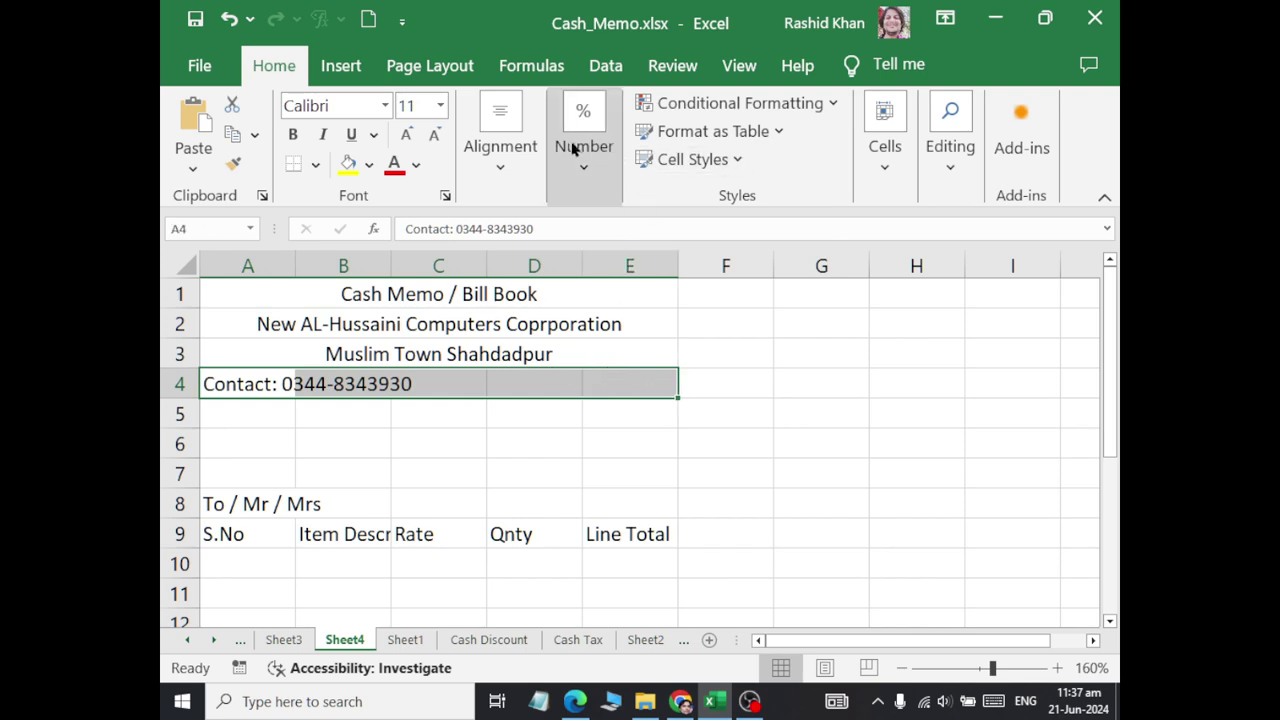
pyautogui.click(500, 160)
pyautogui.click(705, 274)
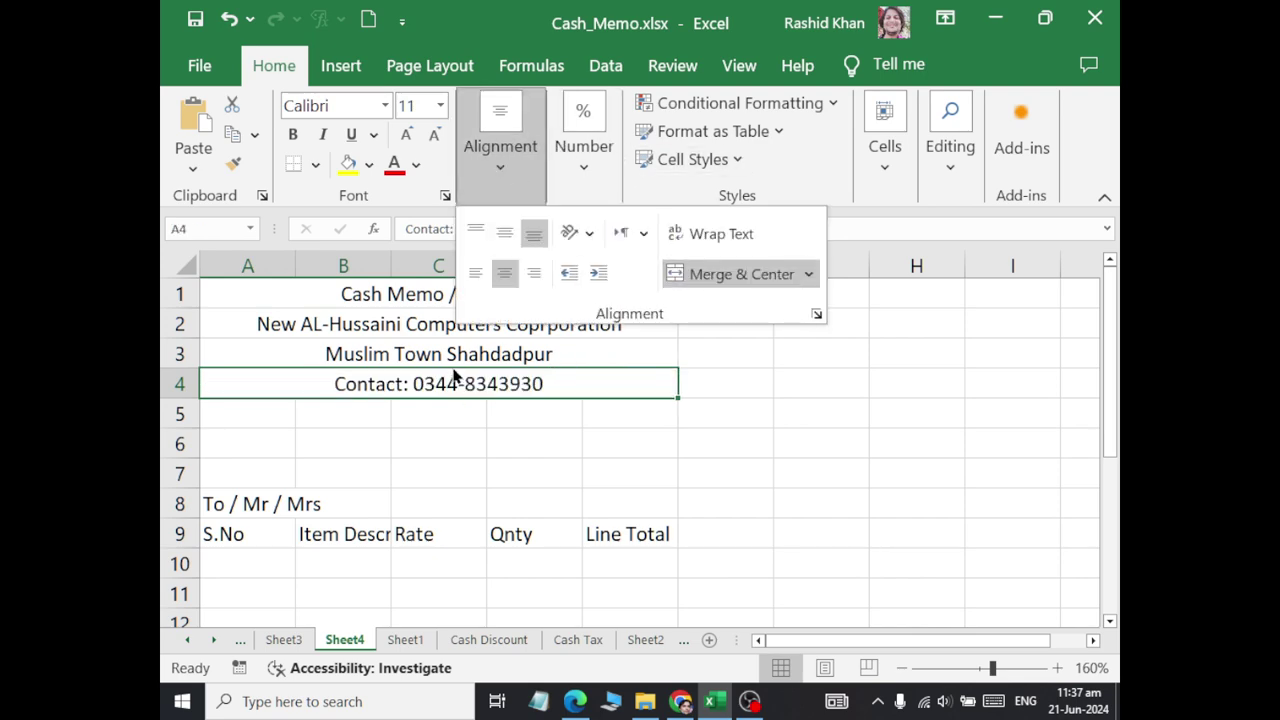
pyautogui.click(455, 377)
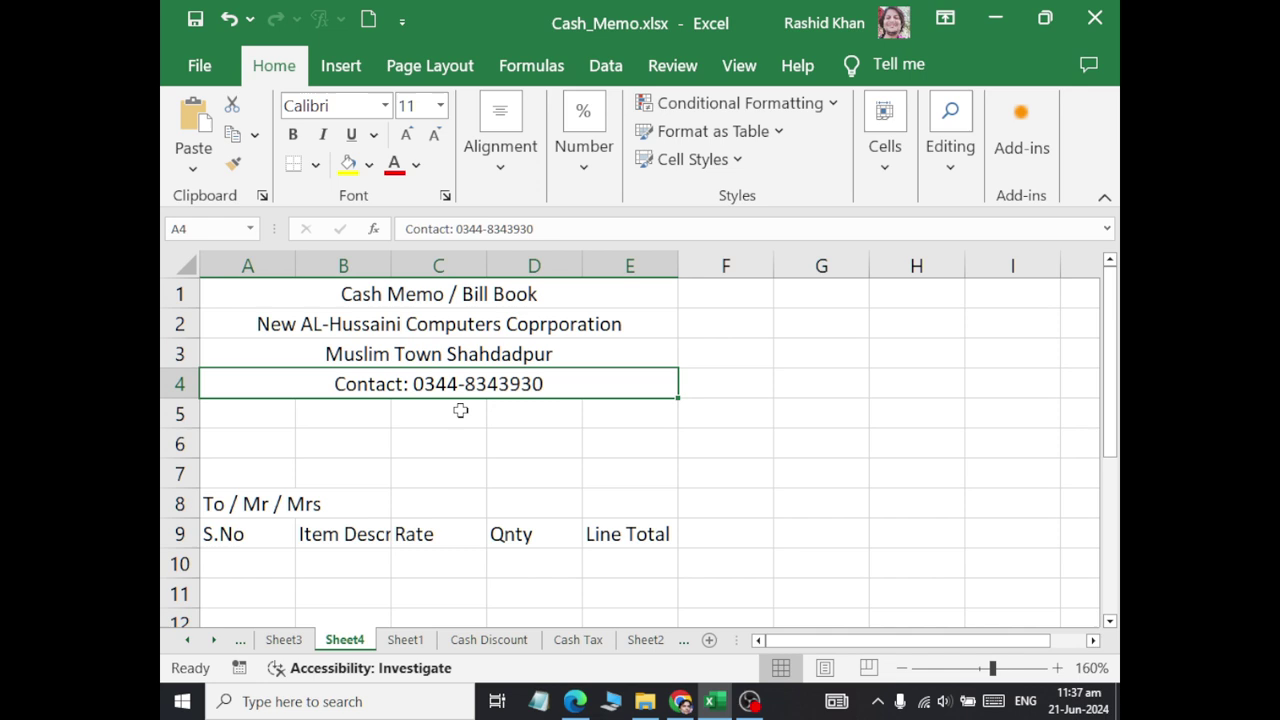
pyautogui.click(530, 174)
pyautogui.click(532, 274)
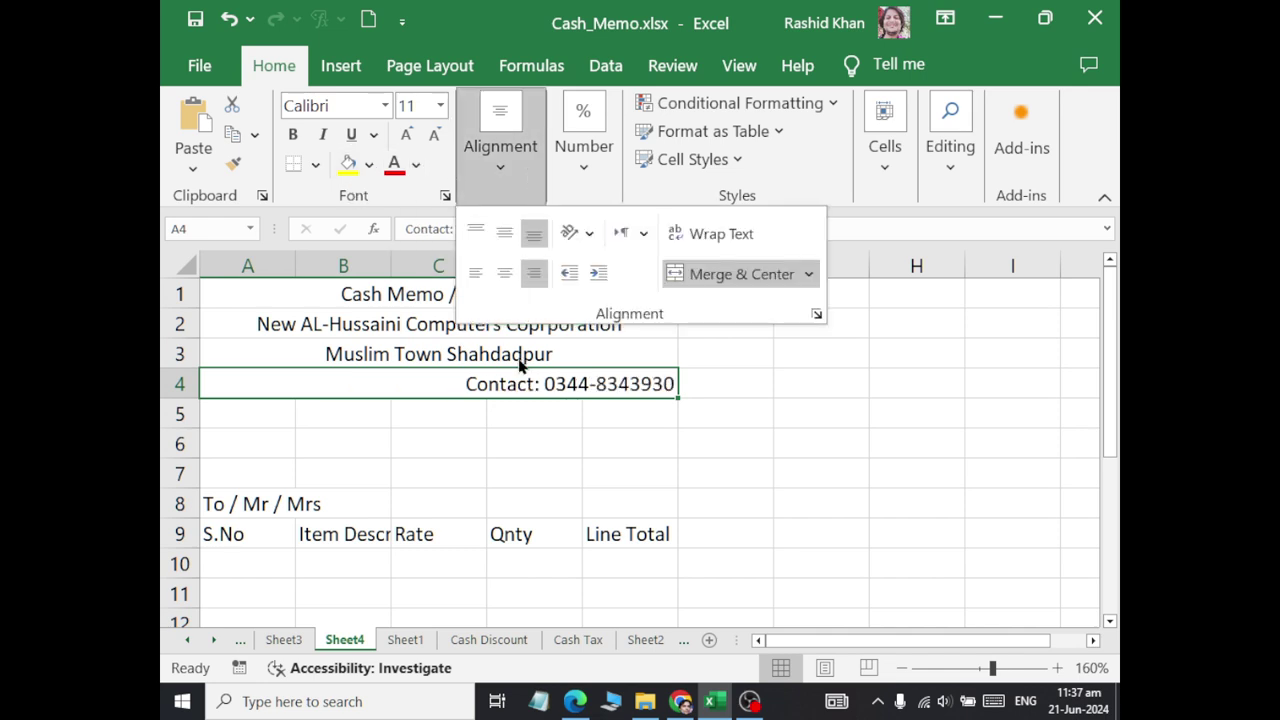
pyautogui.click(452, 334)
pyautogui.click(457, 350)
pyautogui.click(447, 297)
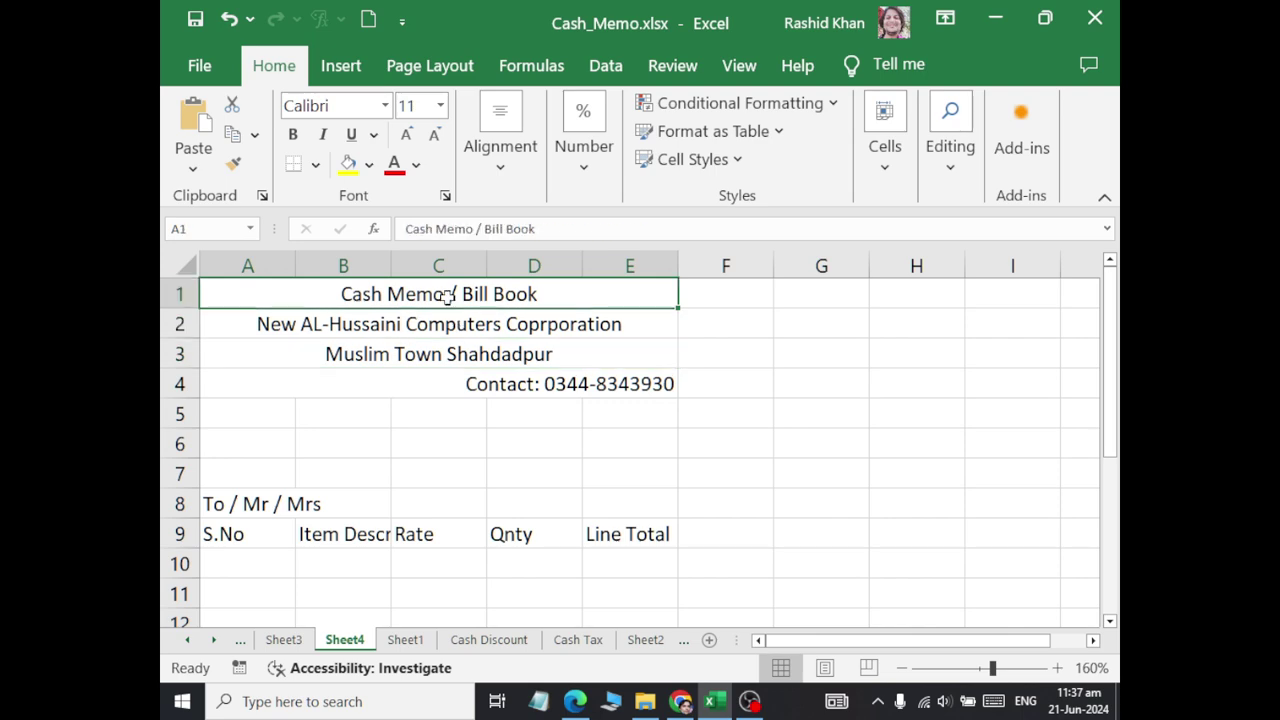
# Give the title the Explanatory style, font size 10 and bold
pyautogui.click(722, 162)
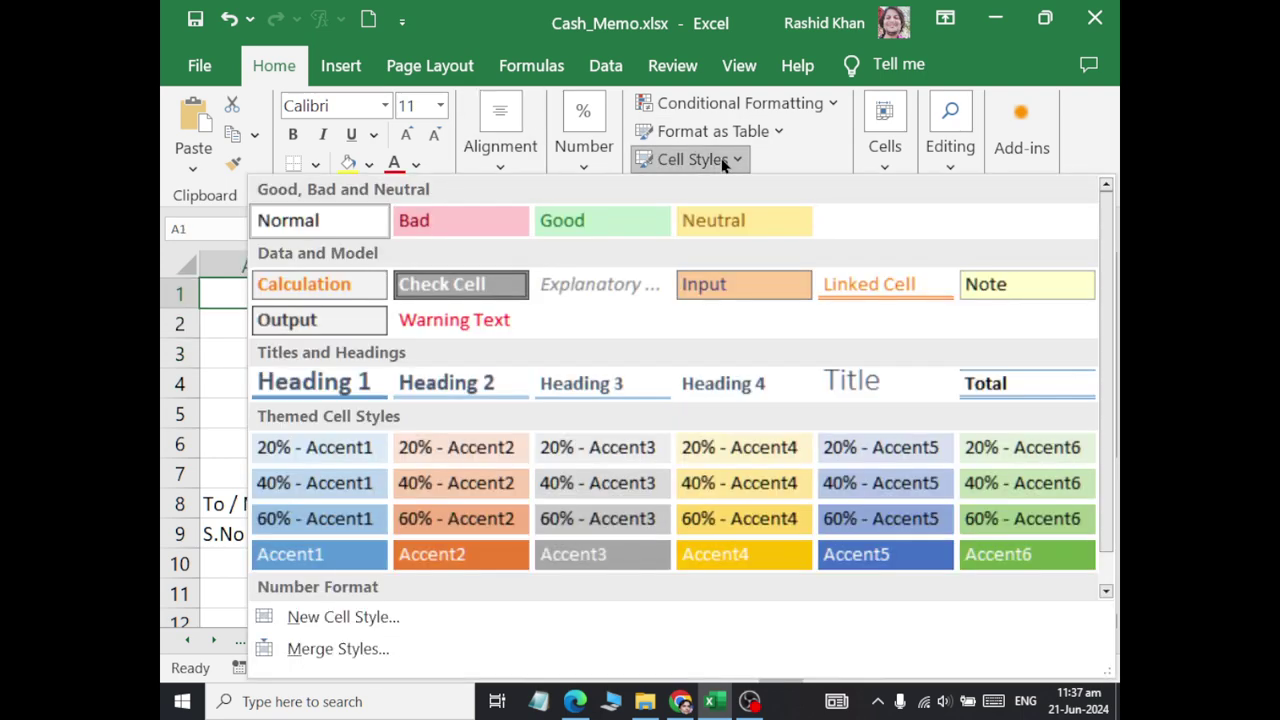
pyautogui.click(600, 288)
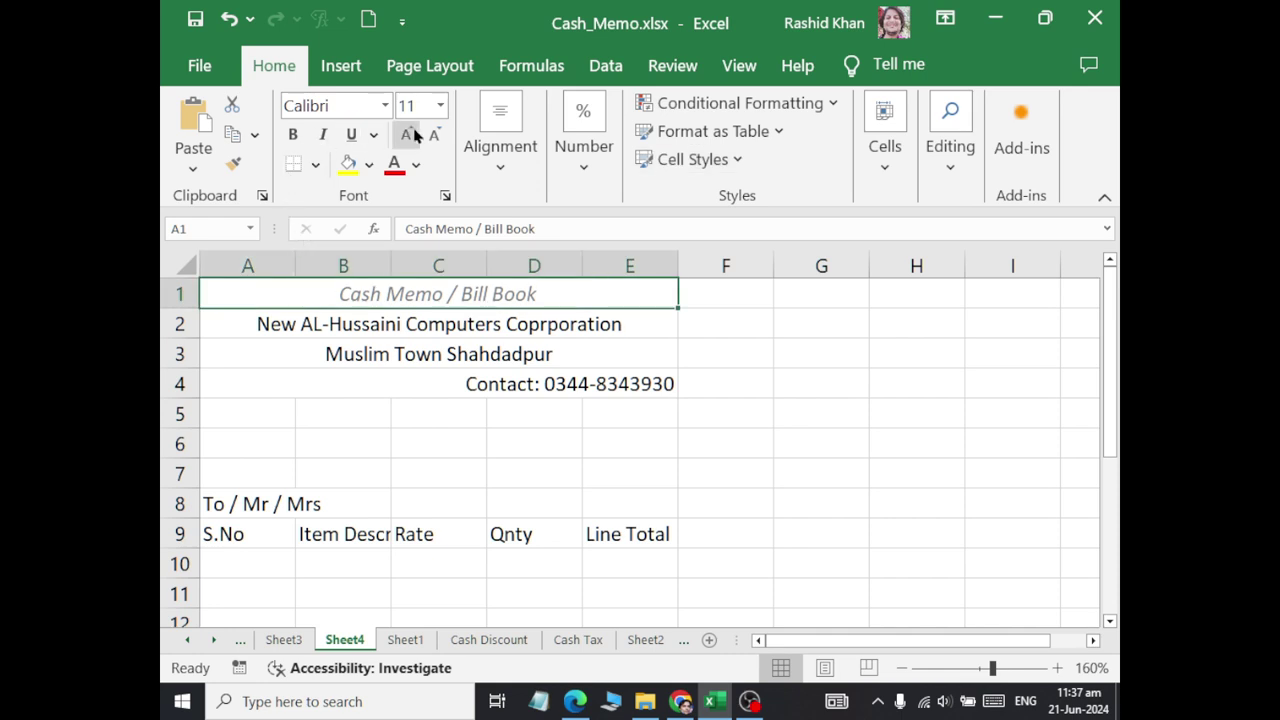
pyautogui.click(434, 134)
pyautogui.click(293, 134)
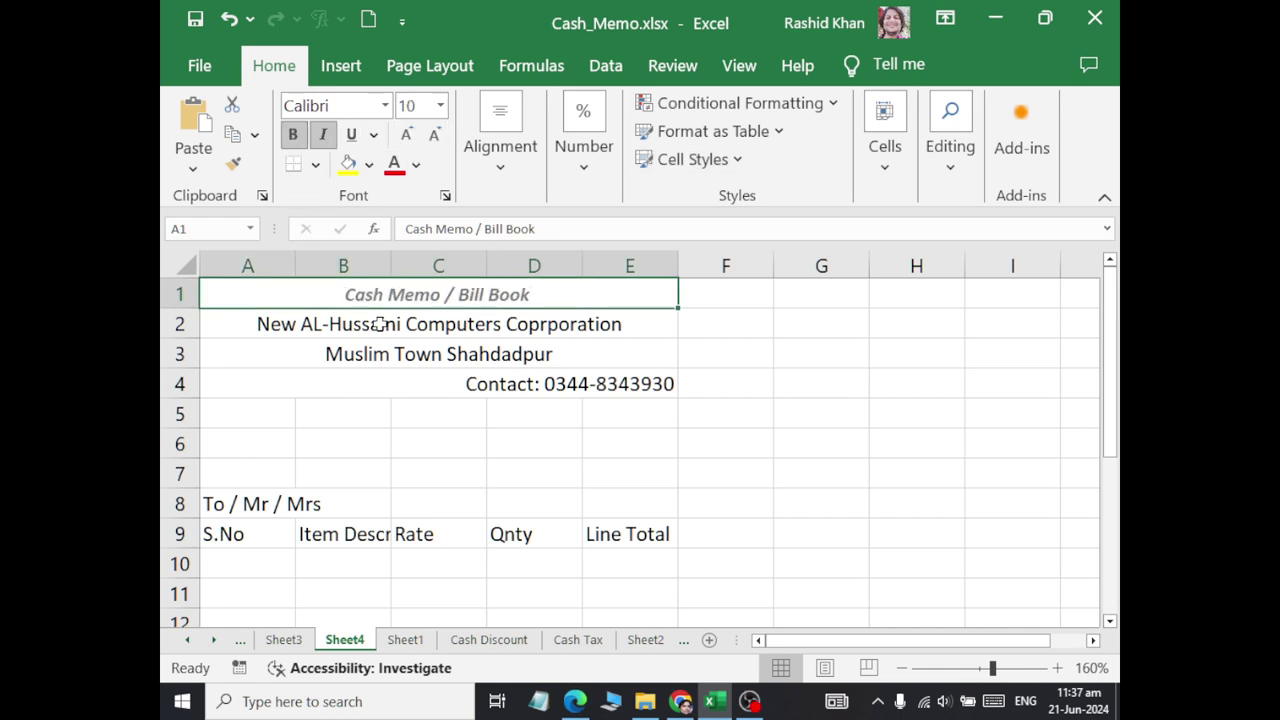
# Apply the Title style to the shop name and widen columns E, D and B
pyautogui.click(380, 324)
pyautogui.click(692, 159)
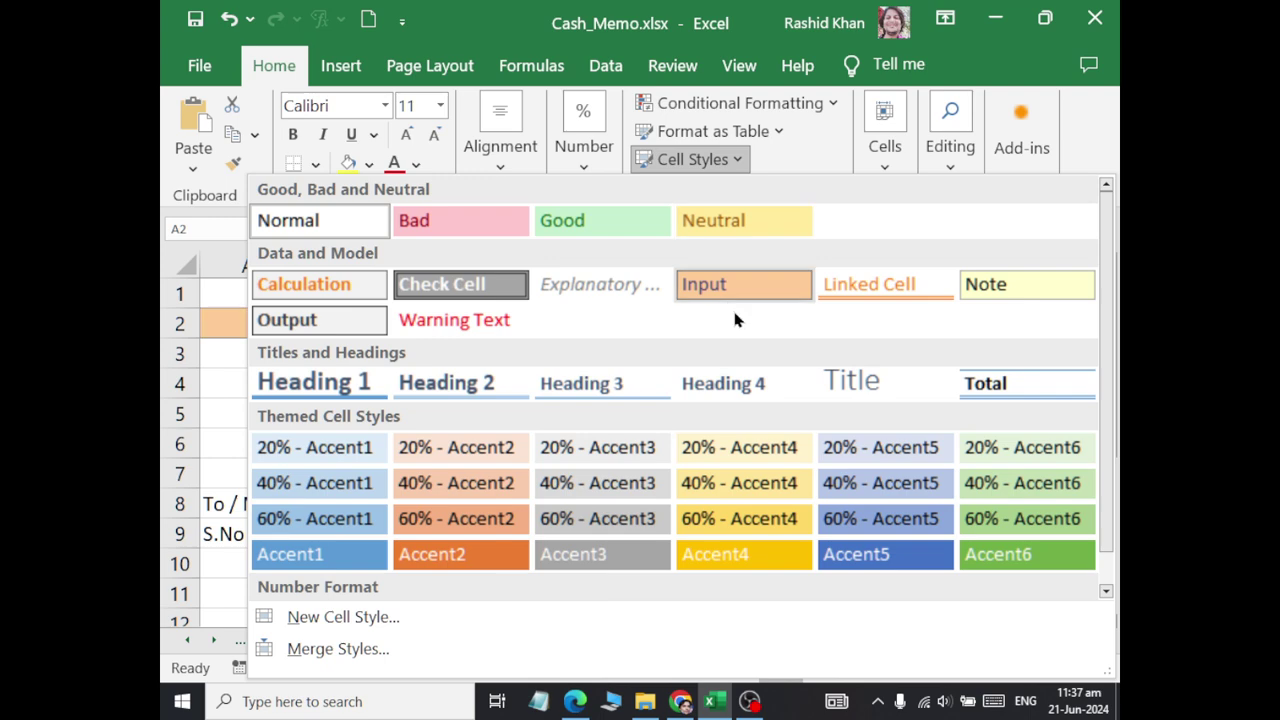
pyautogui.click(834, 383)
pyautogui.moveTo(702, 263); pyautogui.dragTo(786, 263)
pyautogui.moveTo(582, 262); pyautogui.dragTo(629, 262)
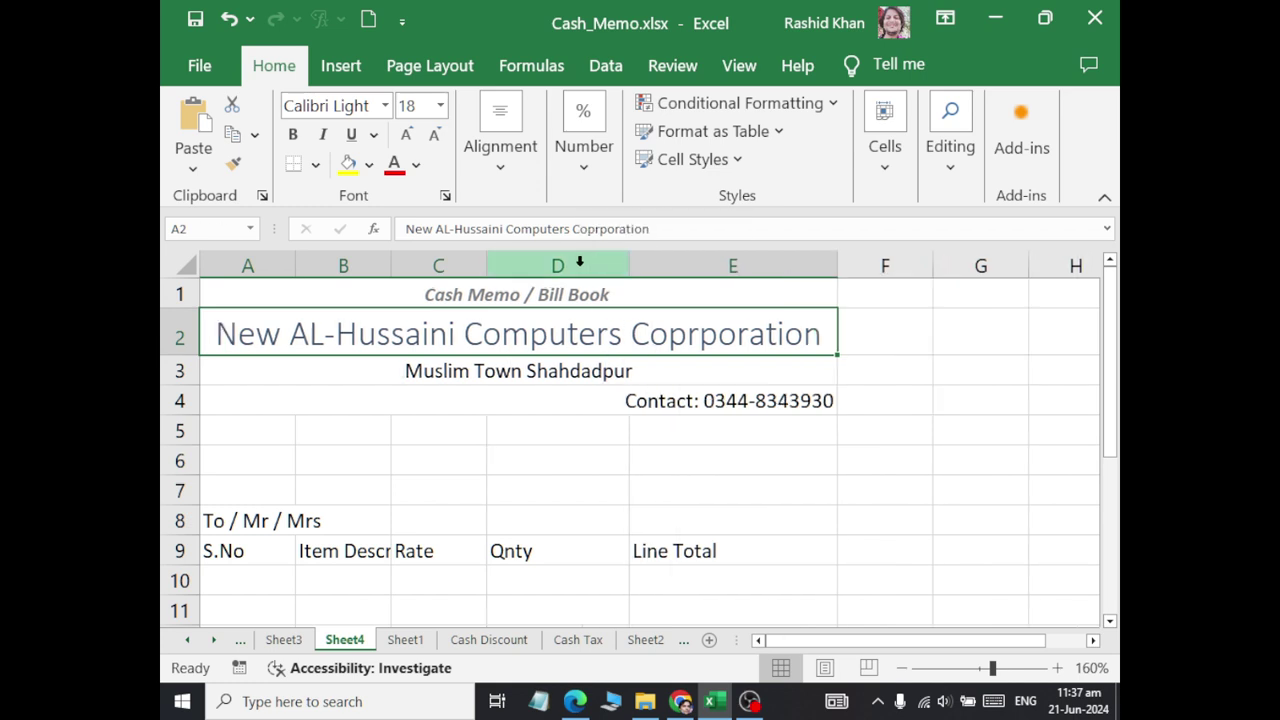
pyautogui.moveTo(391, 263); pyautogui.dragTo(399, 263)
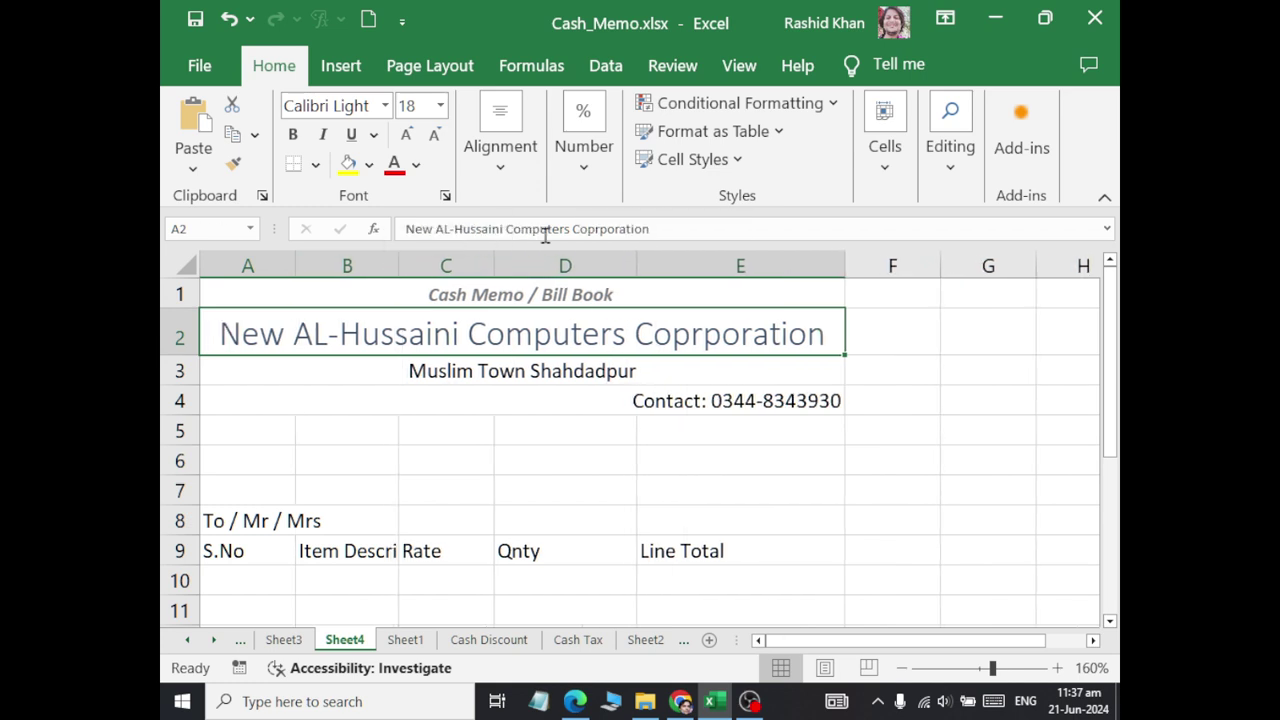
# Give the address line the Explanatory style and make it bold
pyautogui.click(655, 373)
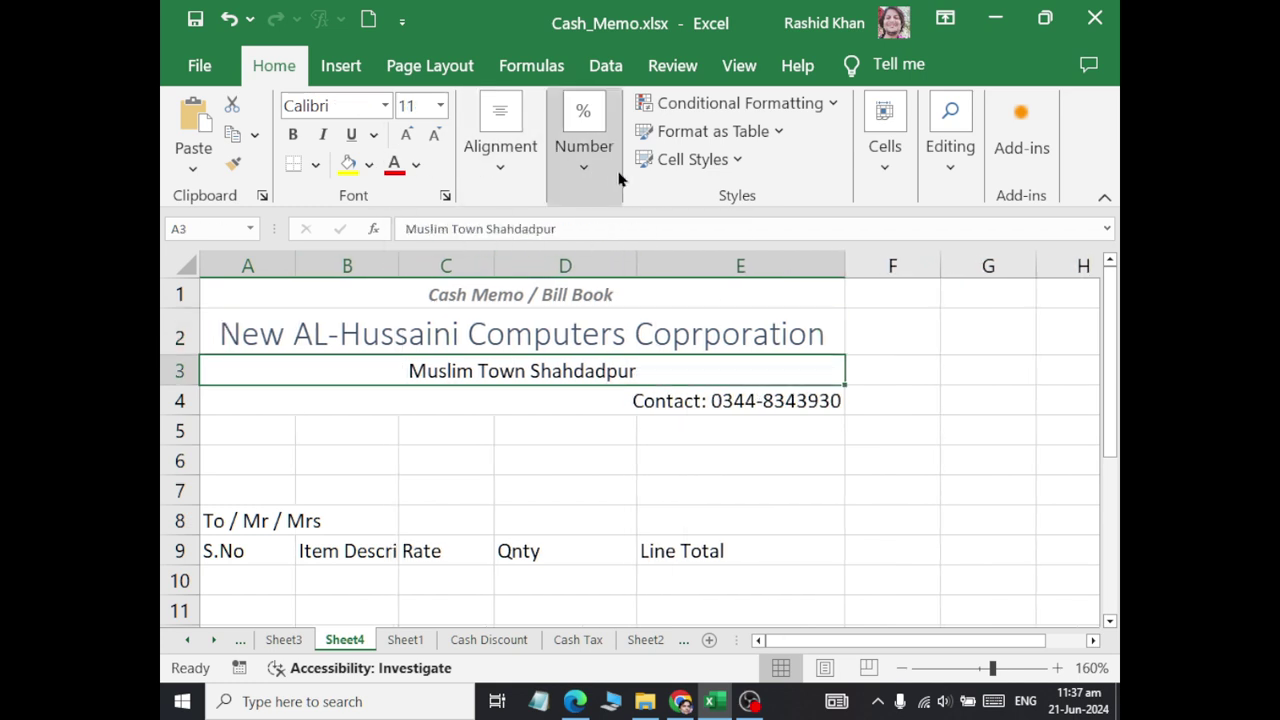
pyautogui.click(678, 162)
pyautogui.click(623, 281)
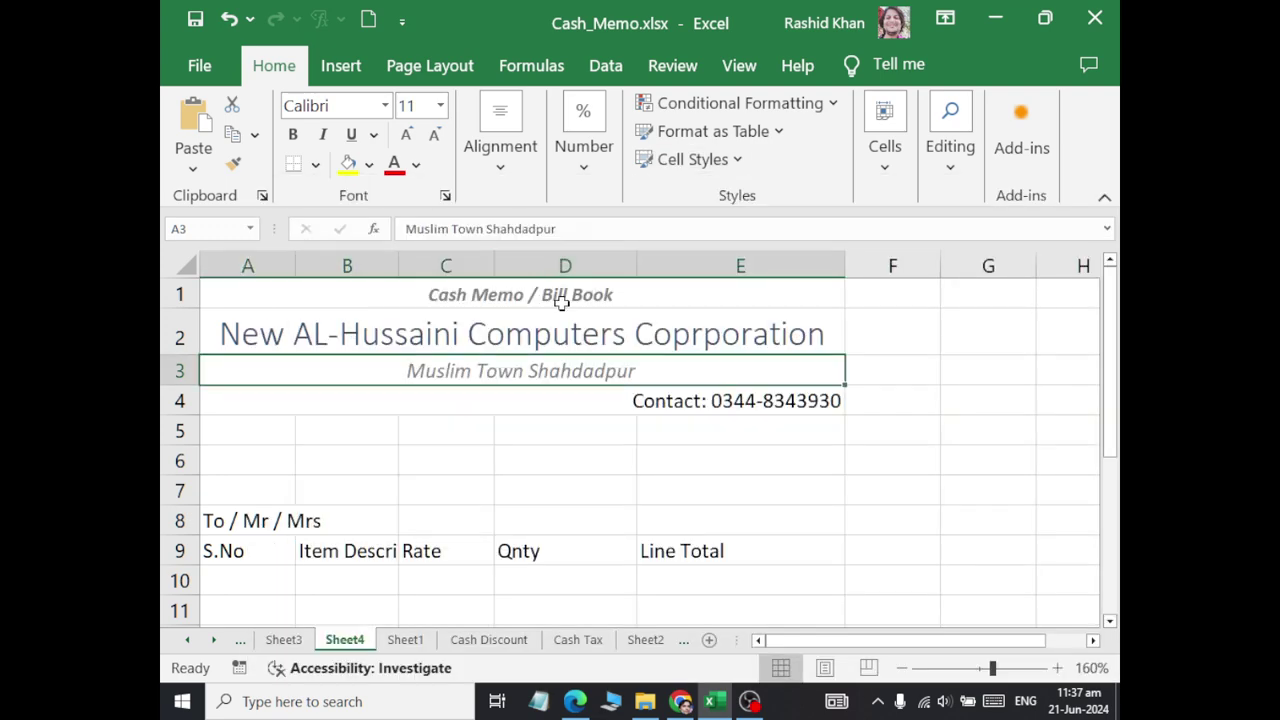
pyautogui.click(292, 134)
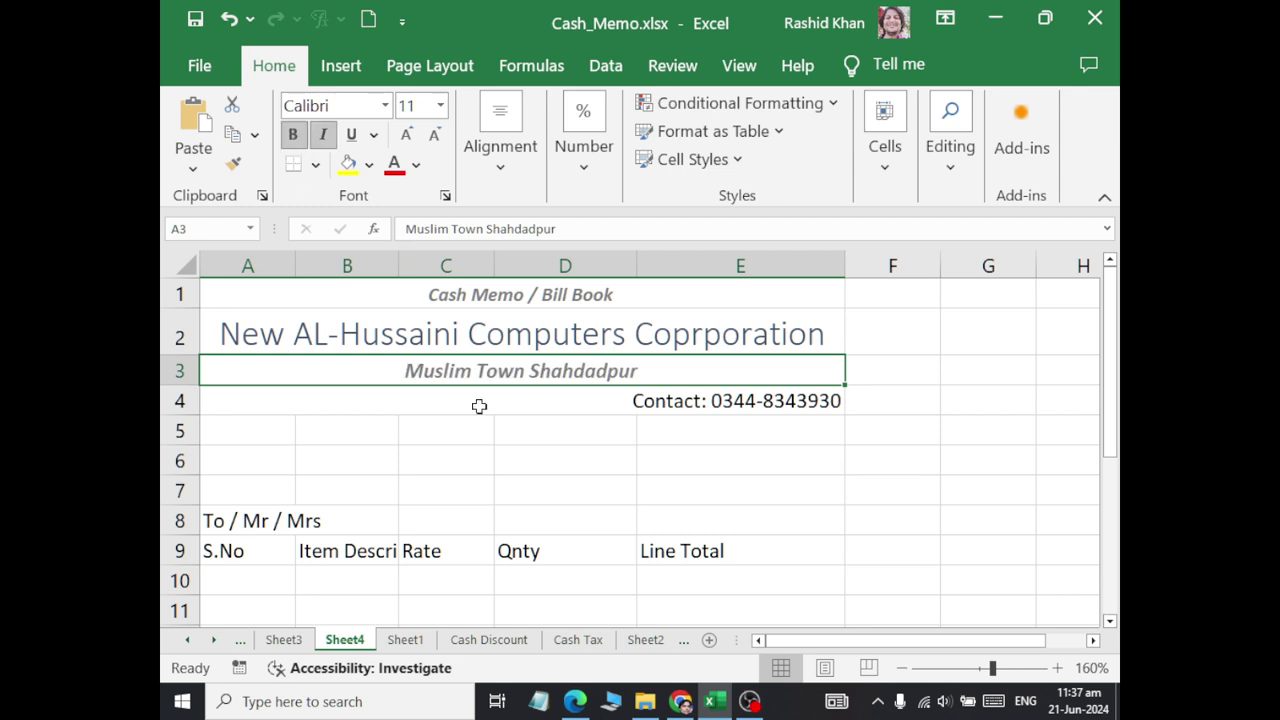
# Apply a bold heading style to the contact line in red, and colour the address green
pyautogui.click(659, 409)
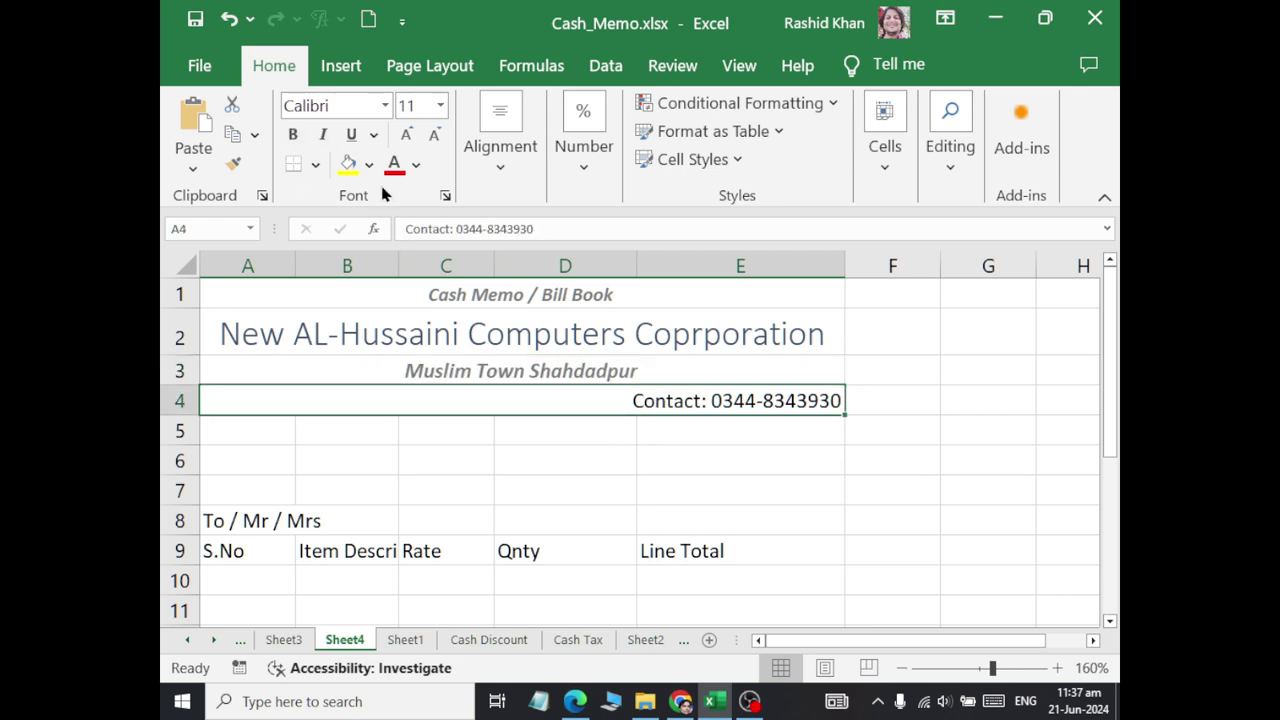
pyautogui.click(675, 165)
pyautogui.click(703, 378)
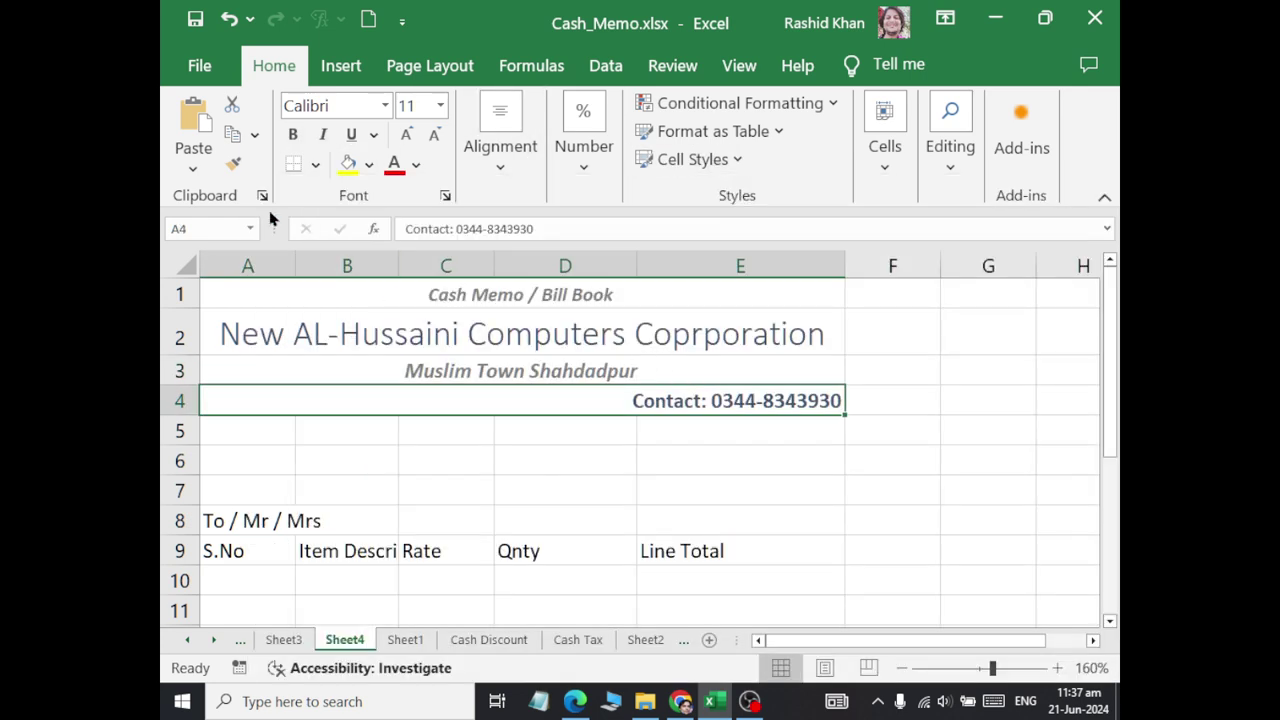
pyautogui.click(395, 175)
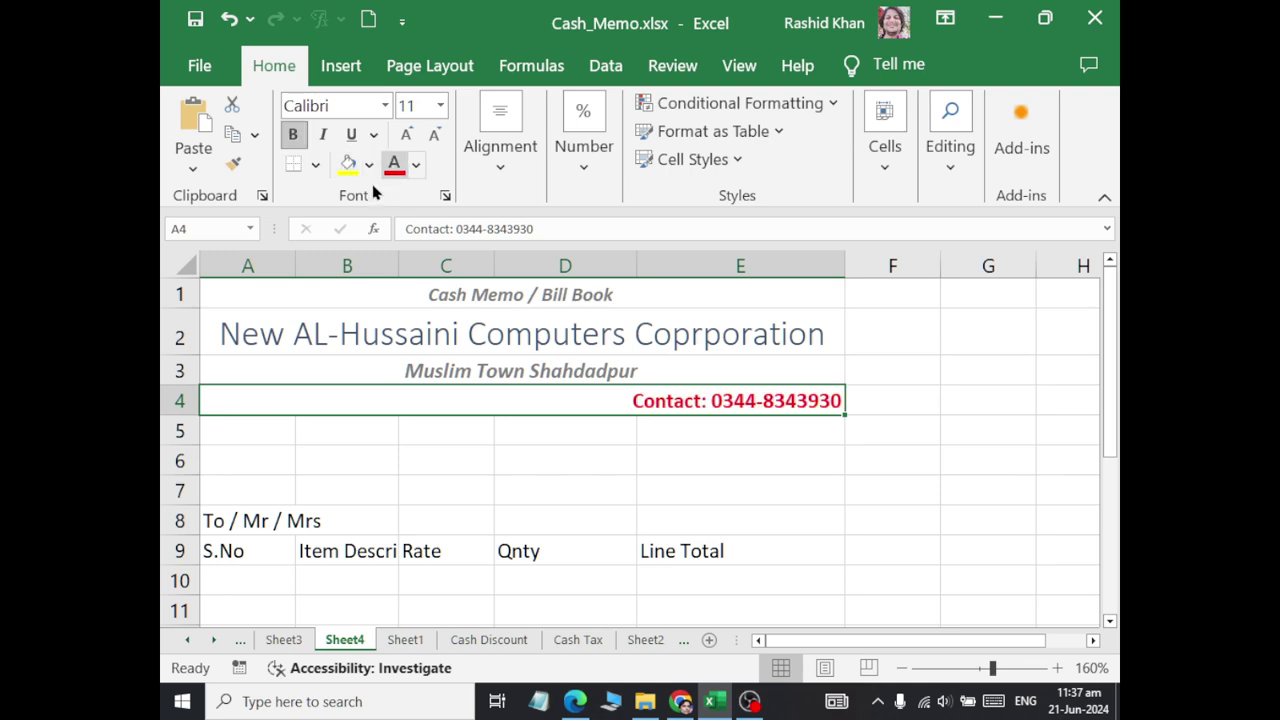
pyautogui.click(450, 370)
pyautogui.click(417, 166)
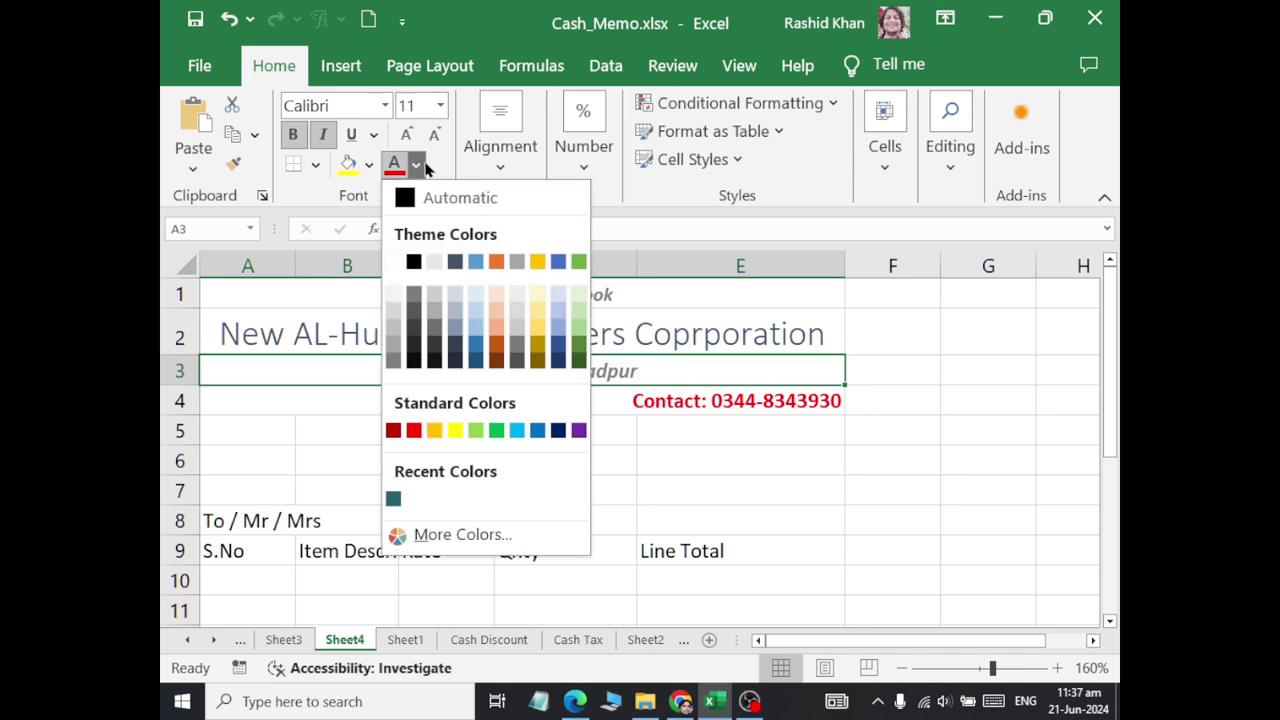
pyautogui.click(496, 430)
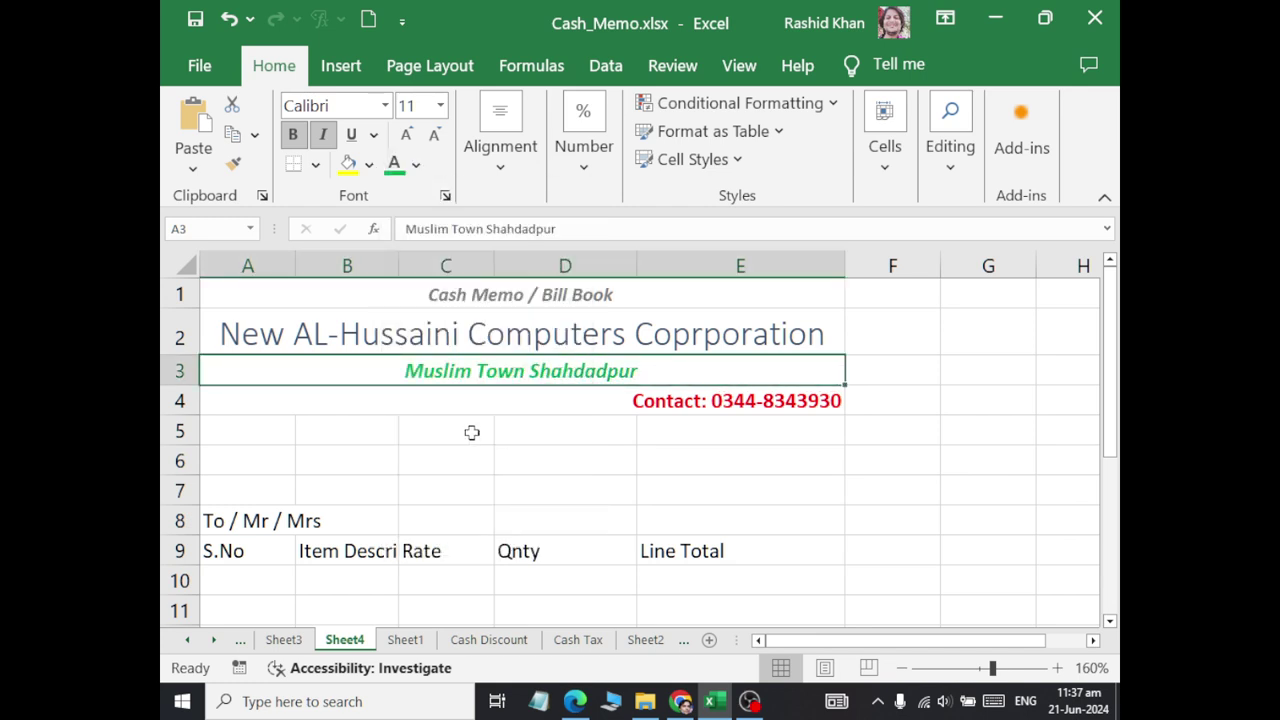
# Make the shop name dark blue and italic, and merge the contact row across A–E
pyautogui.click(338, 350)
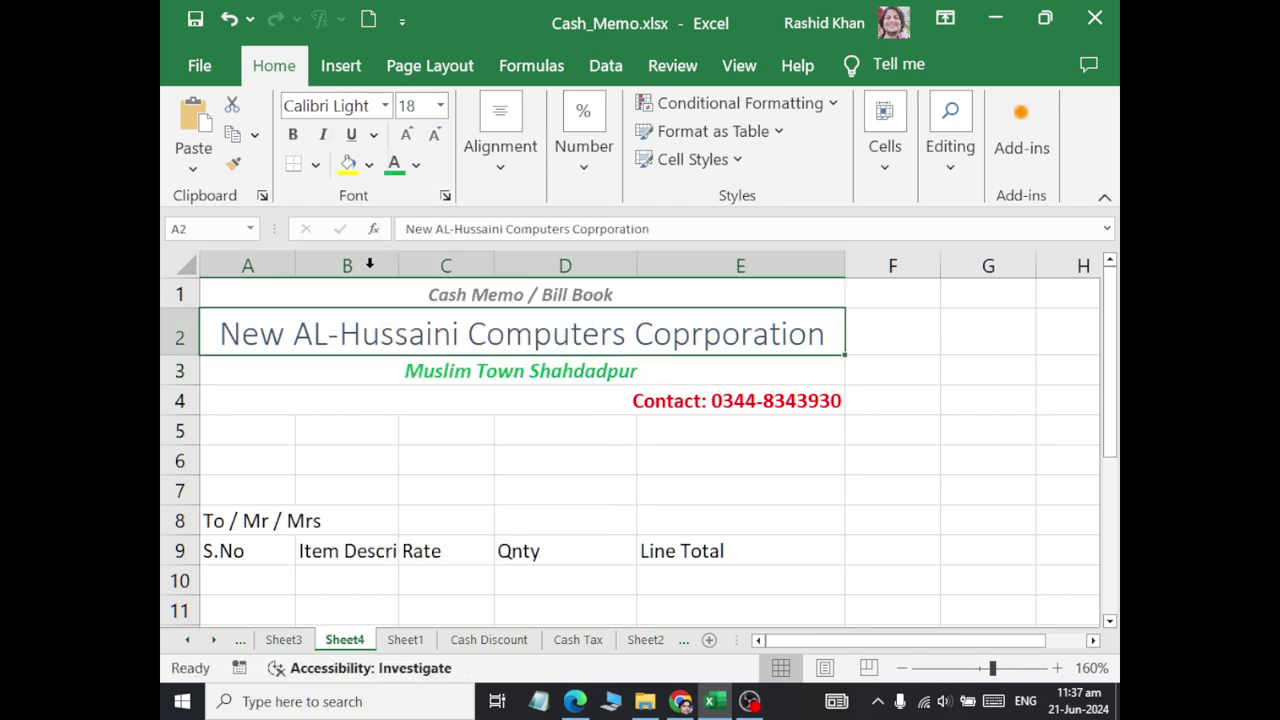
pyautogui.click(736, 402)
pyautogui.click(410, 350)
pyautogui.click(416, 164)
pyautogui.click(478, 358)
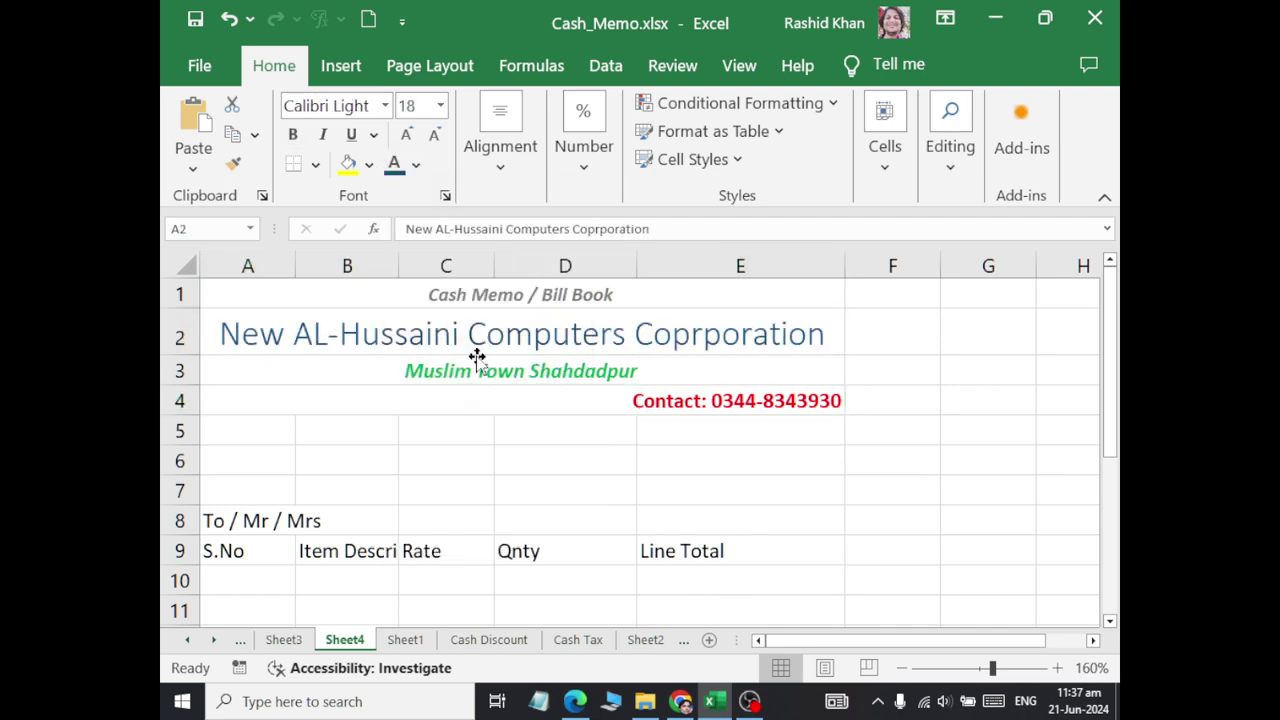
pyautogui.click(321, 135)
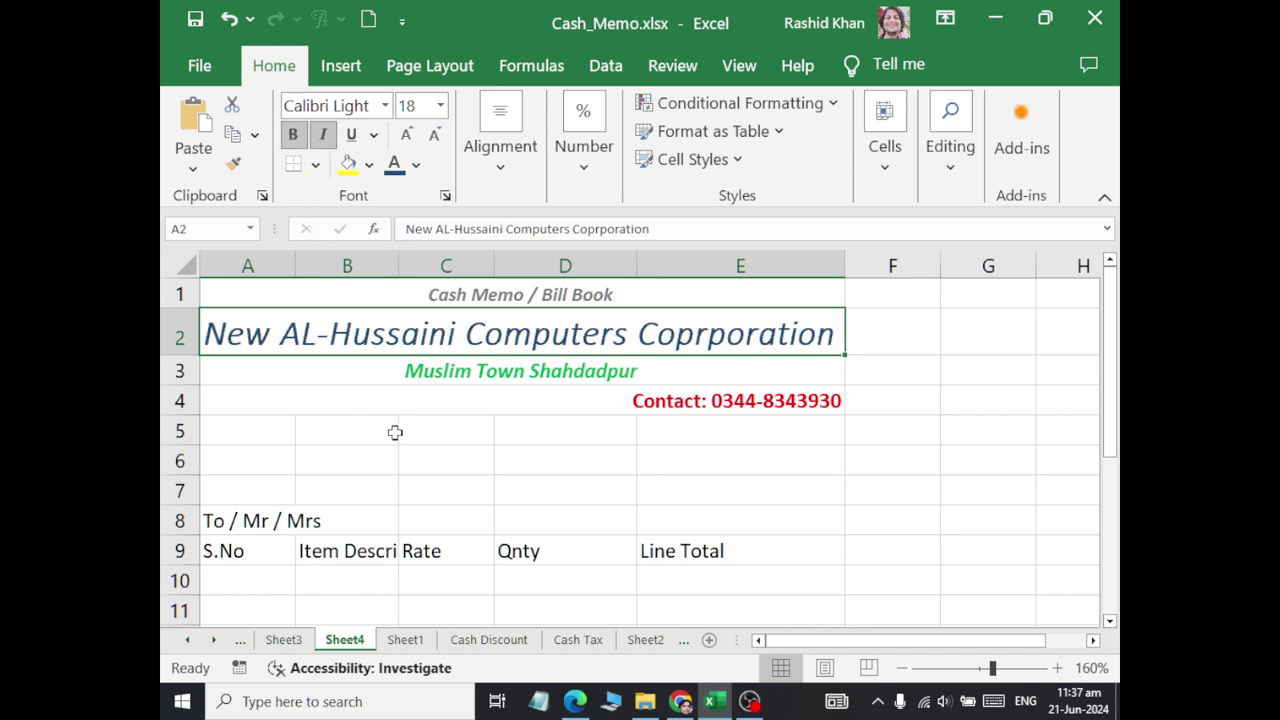
pyautogui.moveTo(383, 420); pyautogui.dragTo(385, 410)
pyautogui.click(484, 402)
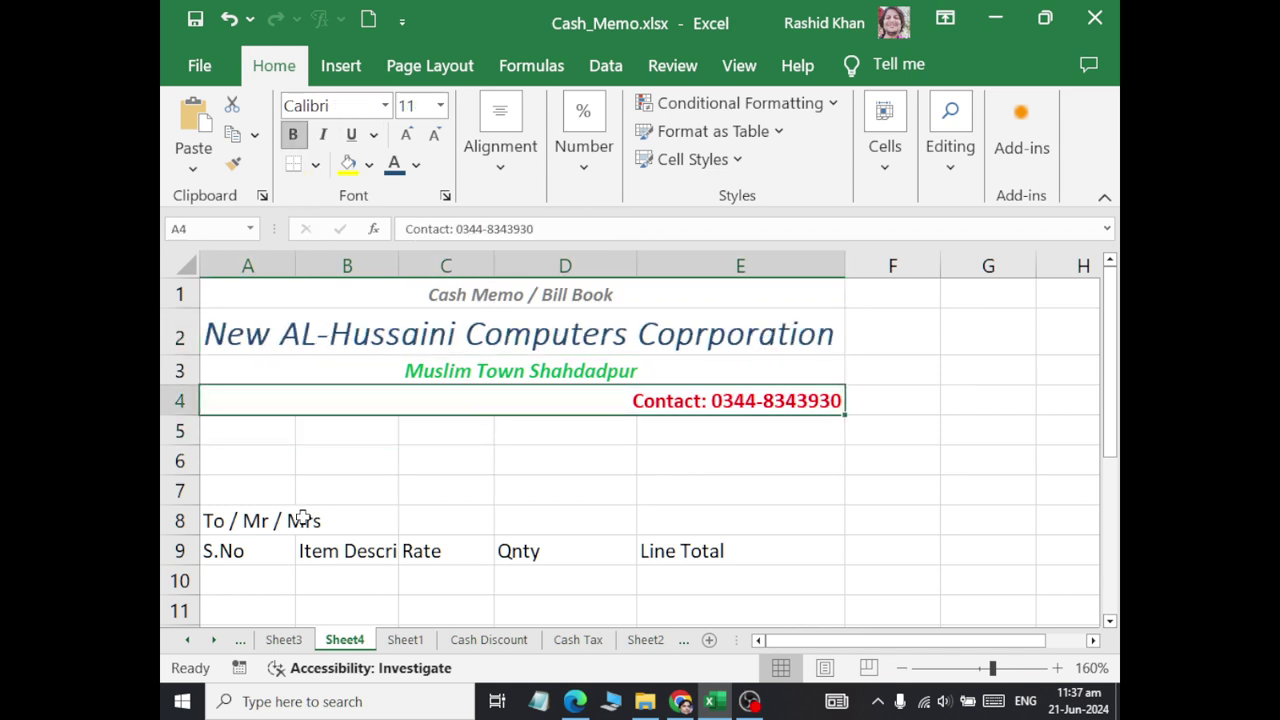
pyautogui.moveTo(230, 549); pyautogui.dragTo(748, 558)
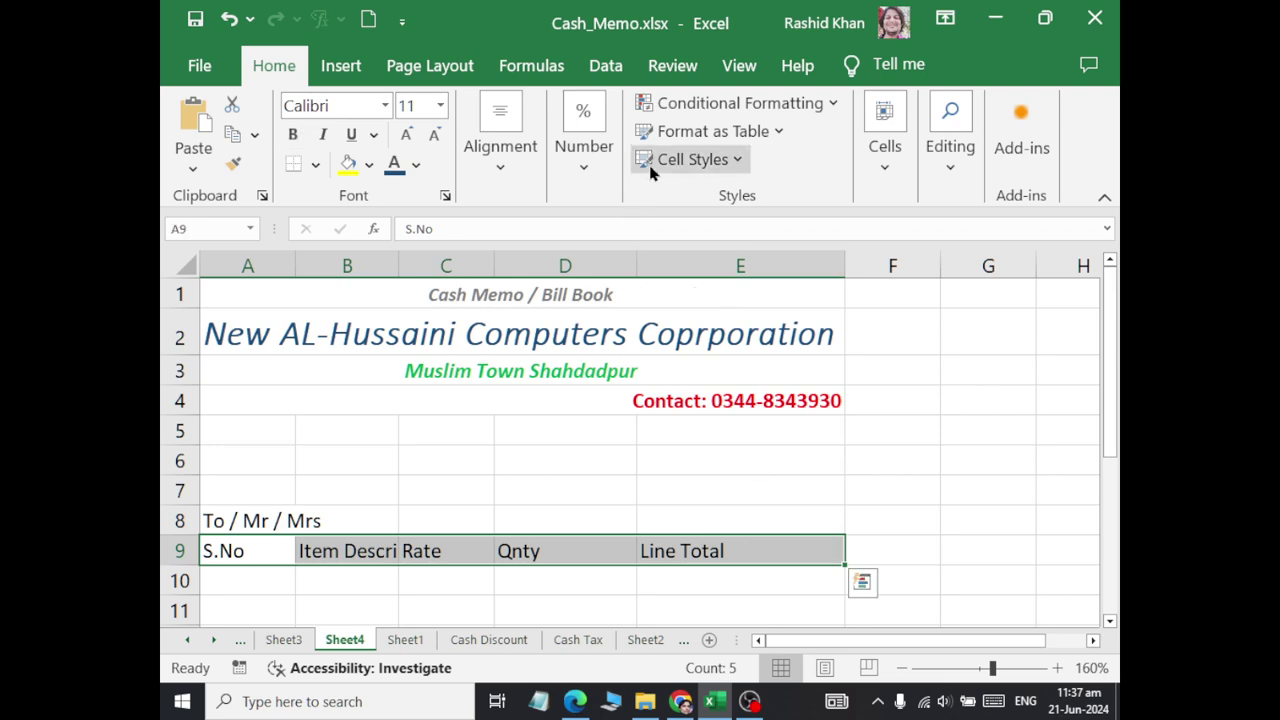
# Apply Heading 2 and centring to the row-9 headings, resizing columns B–D to fit
pyautogui.click(692, 159)
pyautogui.click(487, 388)
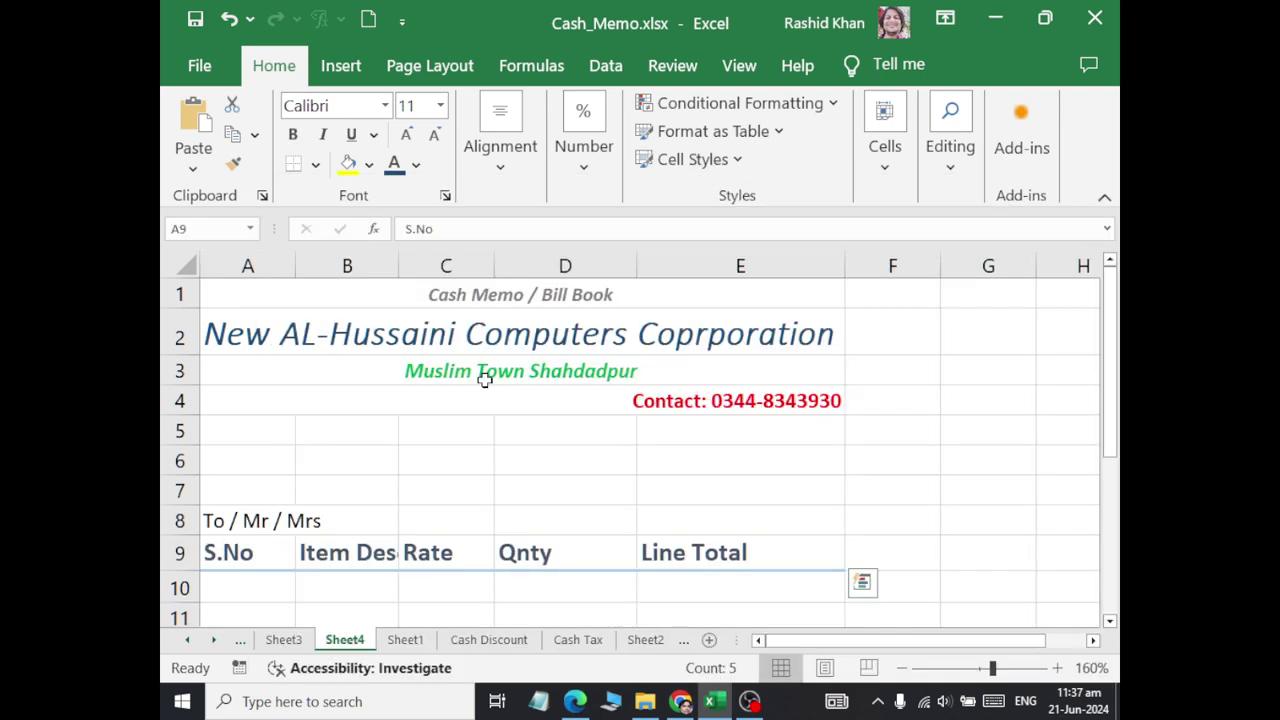
pyautogui.click(500, 150)
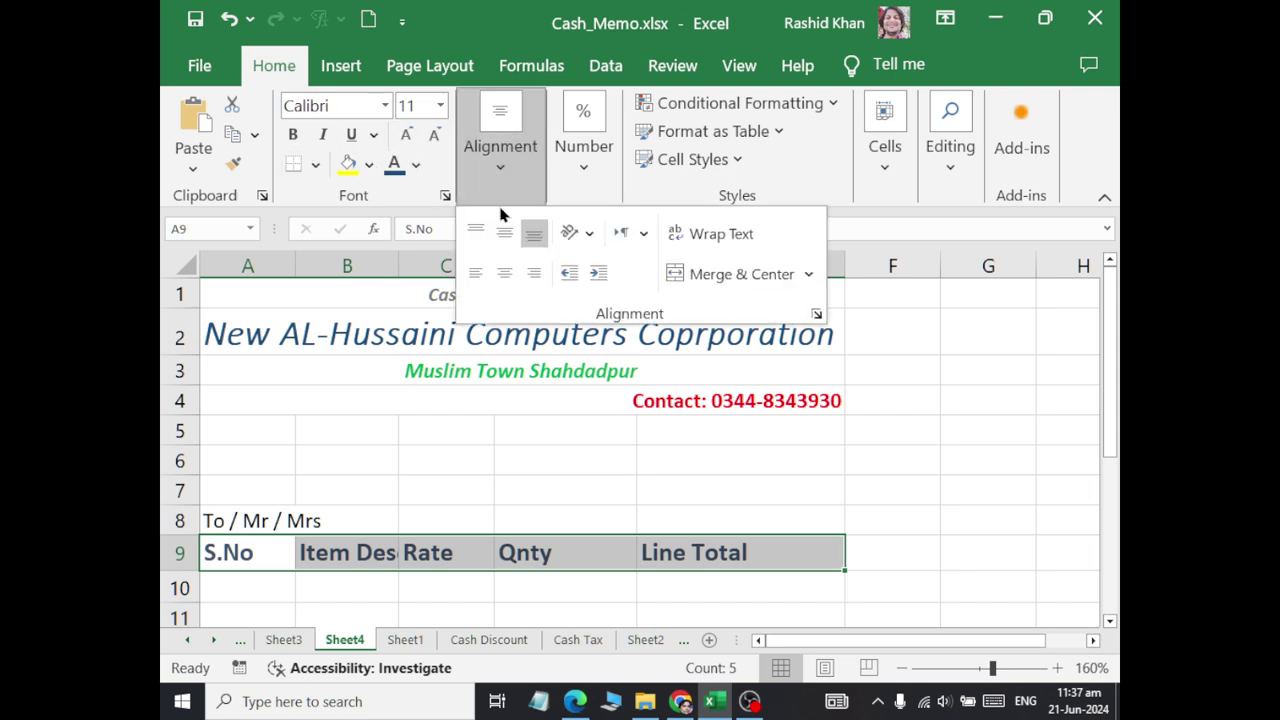
pyautogui.click(503, 269)
pyautogui.click(342, 455)
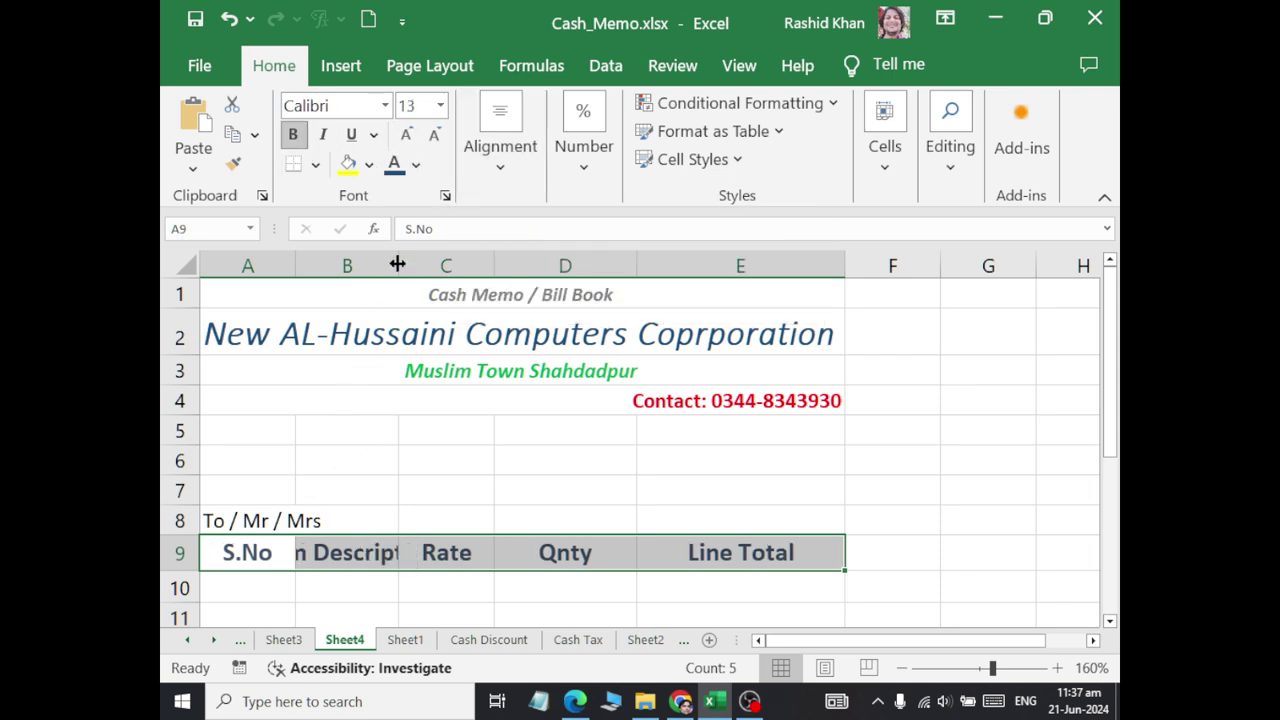
pyautogui.moveTo(398, 265); pyautogui.dragTo(537, 287)
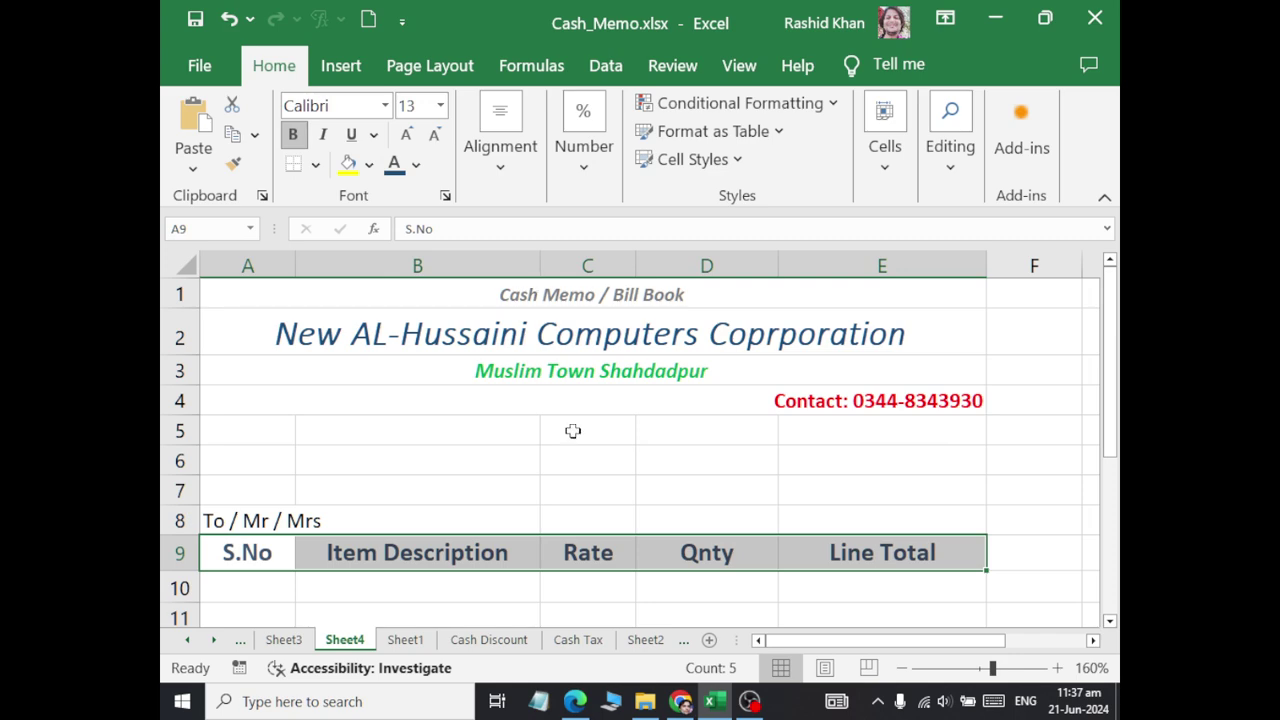
pyautogui.click(574, 431)
pyautogui.moveTo(636, 265); pyautogui.dragTo(656, 265)
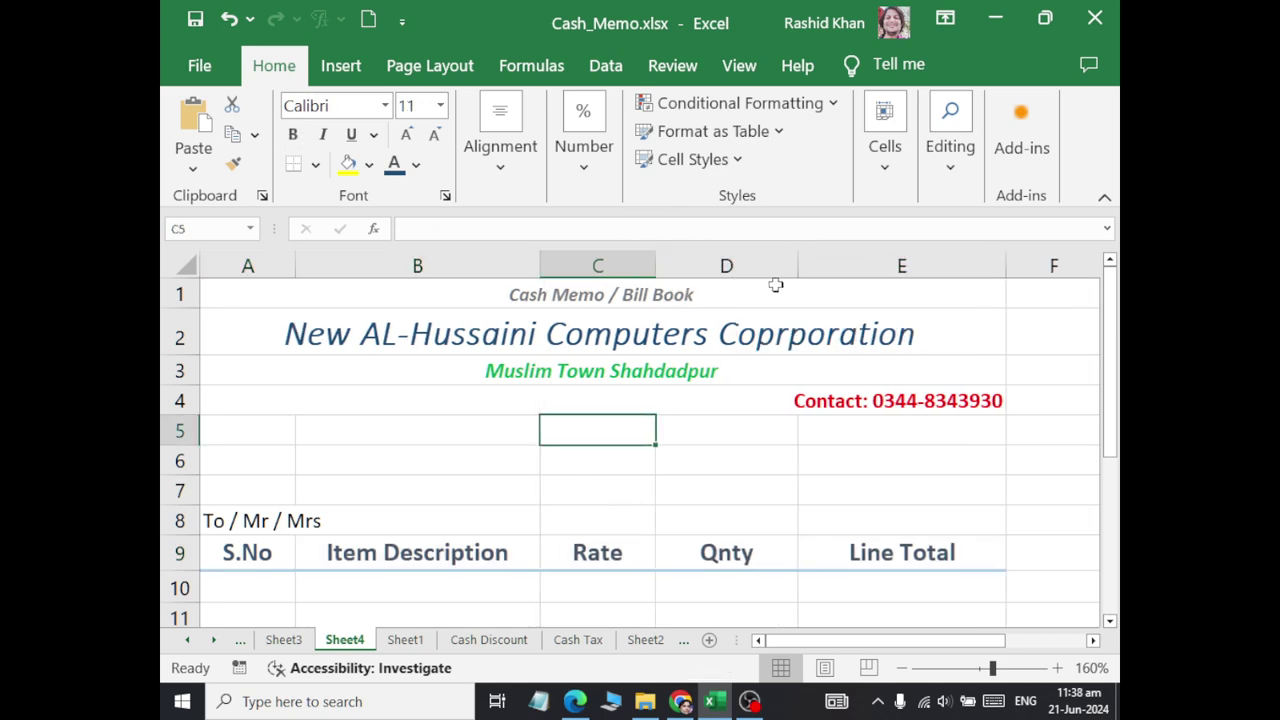
pyautogui.moveTo(796, 265); pyautogui.dragTo(759, 266)
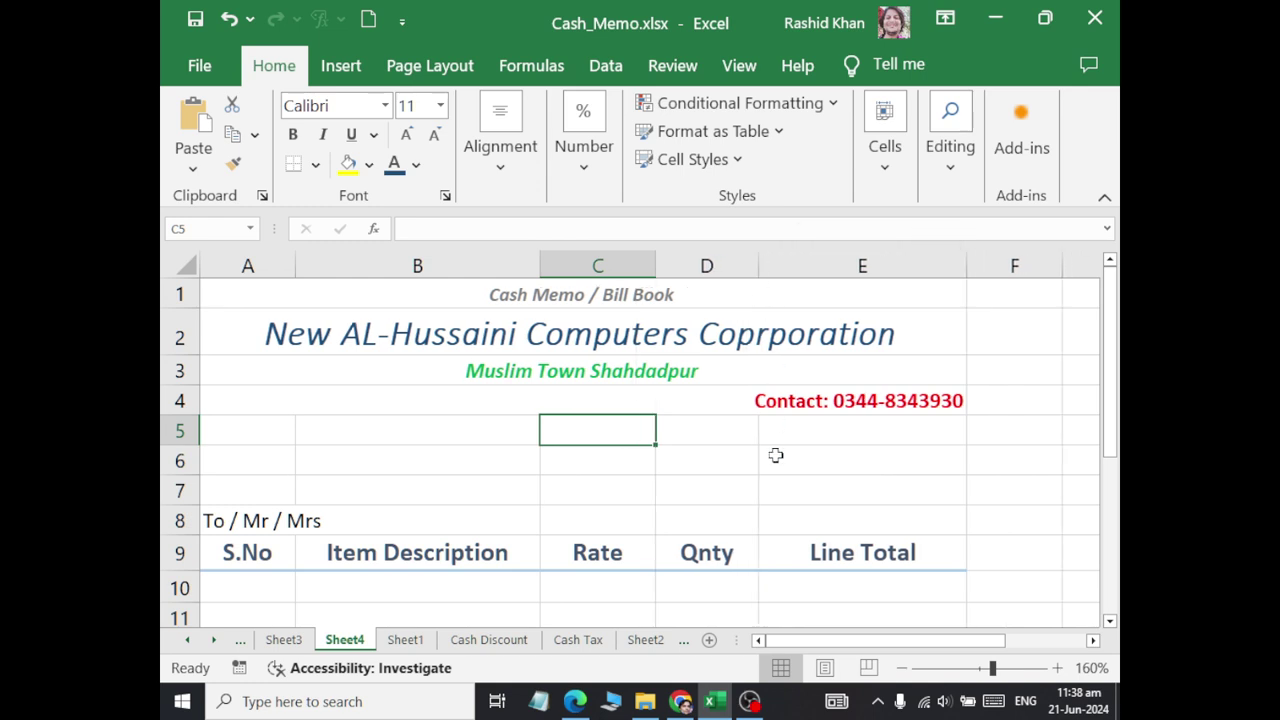
pyautogui.click(776, 530)
# Clear the headings' borders and put a thick outside border around A9:E9
pyautogui.moveTo(857, 548)
pyautogui.mouseDown()
pyautogui.moveTo(159, 502)
pyautogui.moveTo(162, 552)
pyautogui.mouseUp()
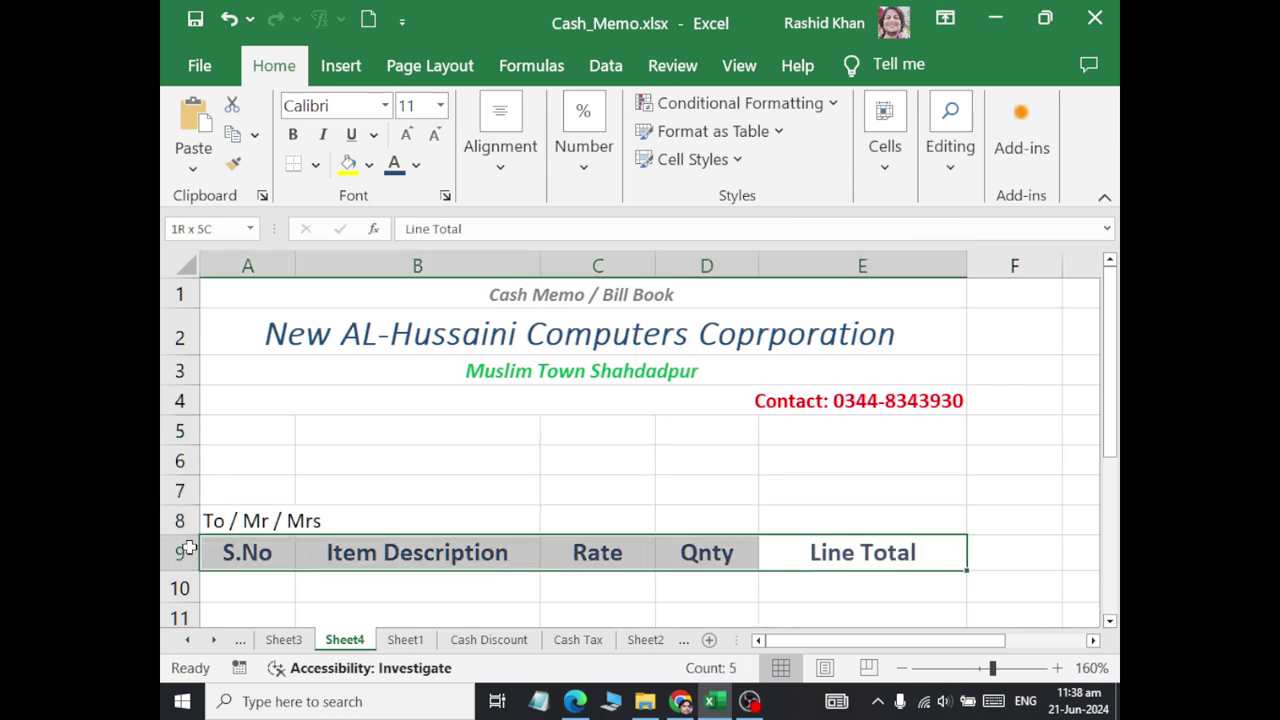
pyautogui.click(315, 164)
pyautogui.click(355, 357)
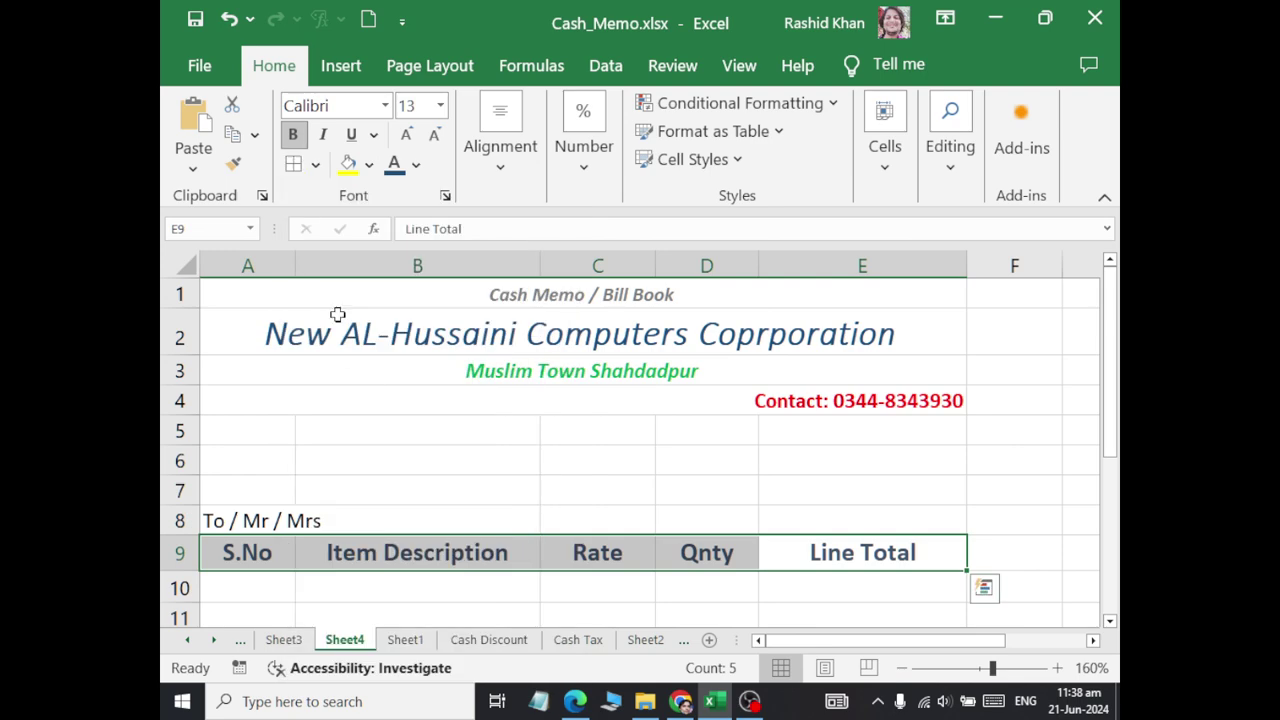
pyautogui.click(315, 164)
pyautogui.click(363, 455)
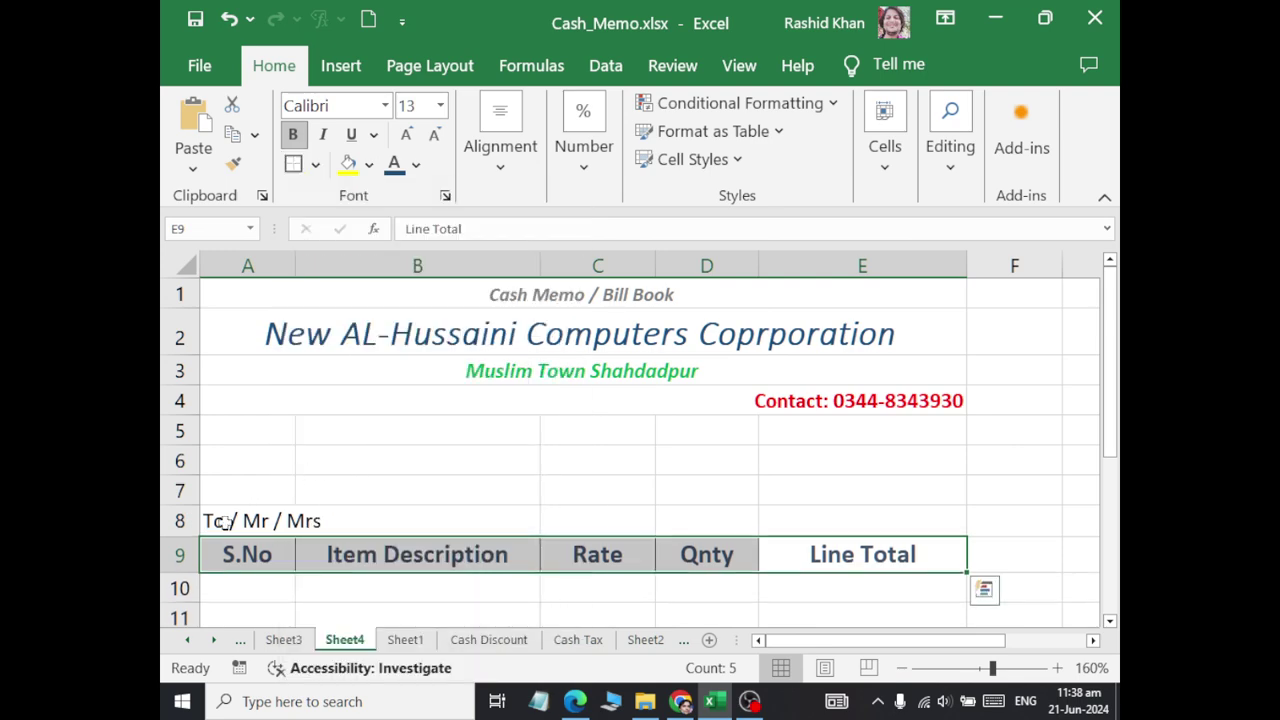
pyautogui.moveTo(226, 524); pyautogui.dragTo(651, 509)
pyautogui.click(371, 535)
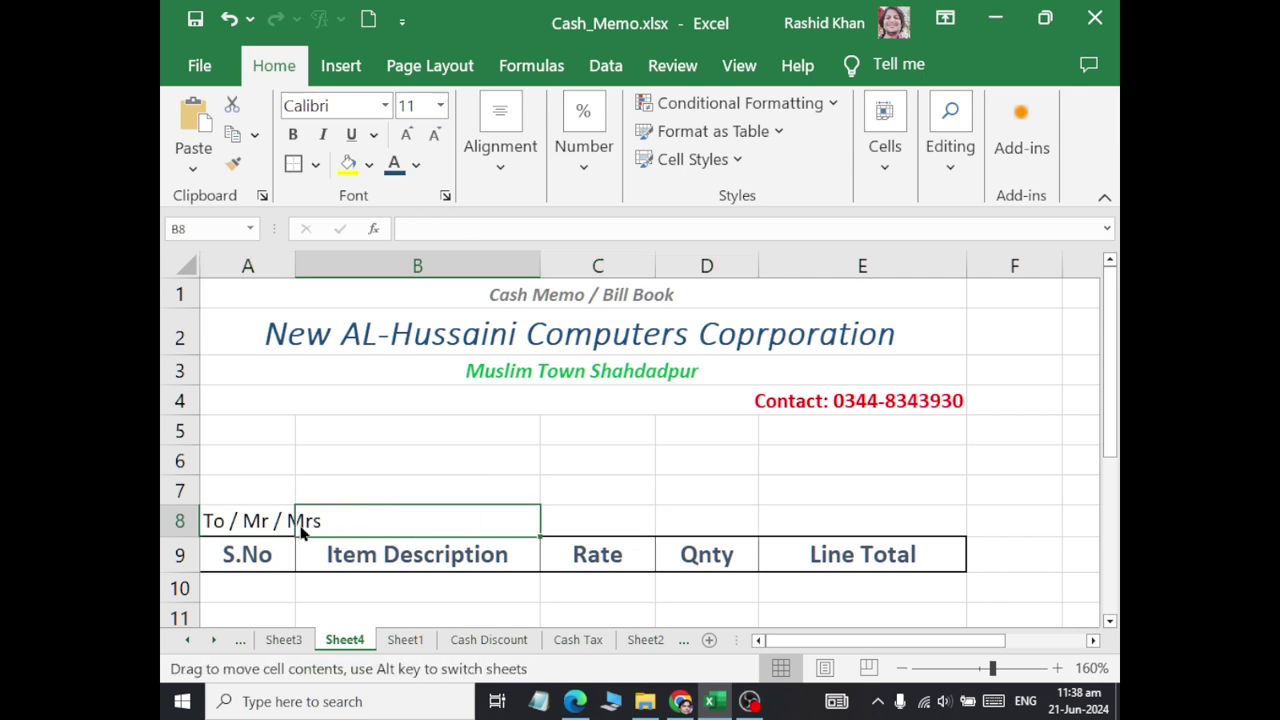
# Merge A8:E8 and left-align the 'To / Mr / Mrs' text
pyautogui.moveTo(251, 517); pyautogui.dragTo(780, 519)
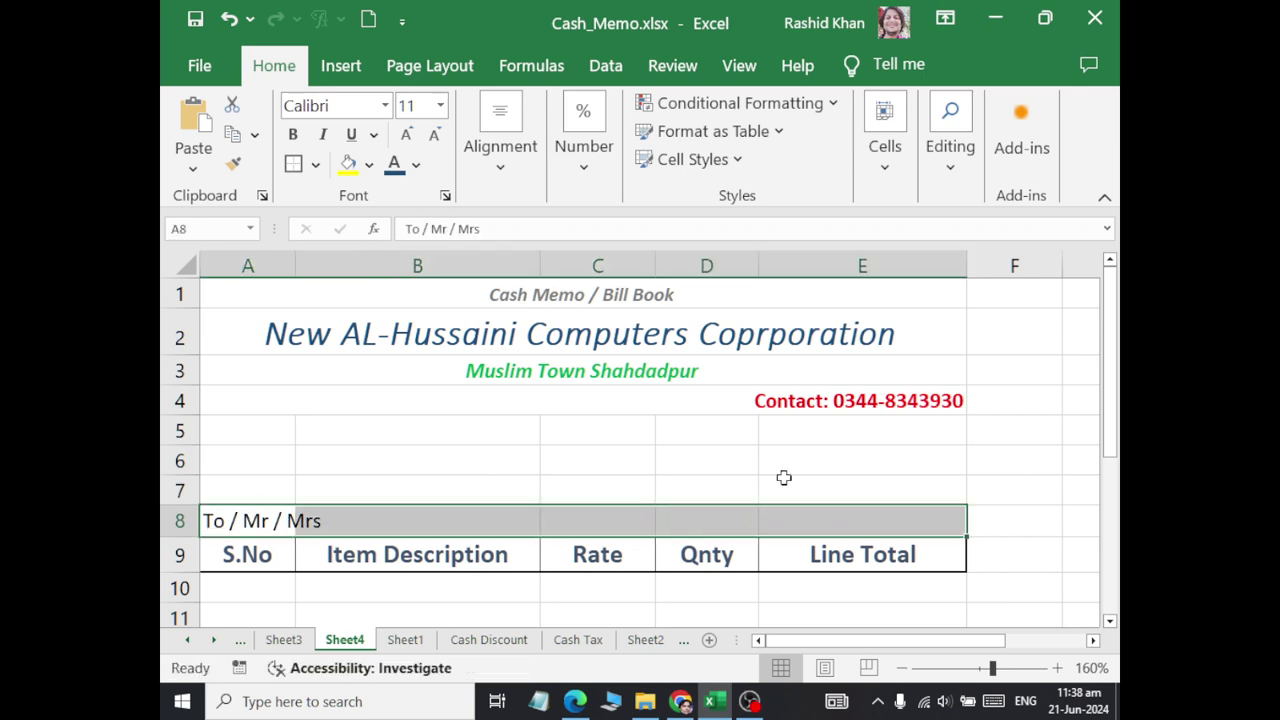
pyautogui.click(321, 527)
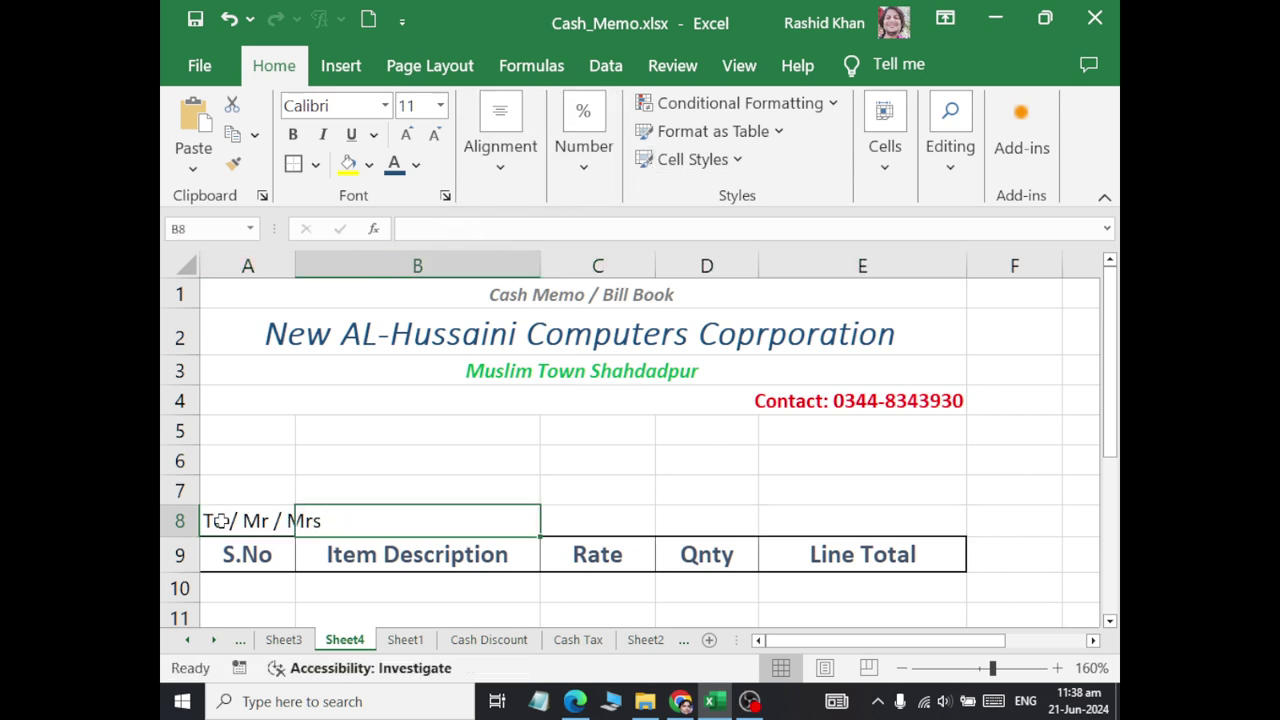
pyautogui.moveTo(214, 520); pyautogui.dragTo(770, 518)
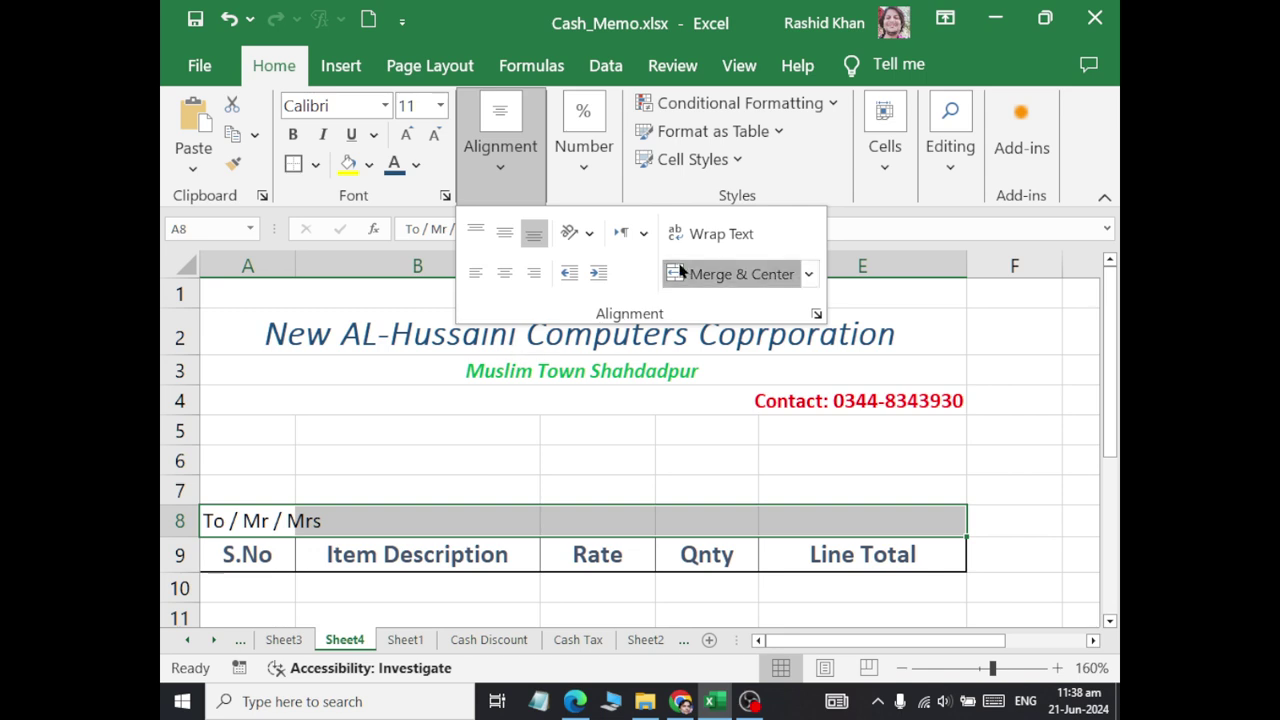
pyautogui.click(700, 274)
pyautogui.click(490, 273)
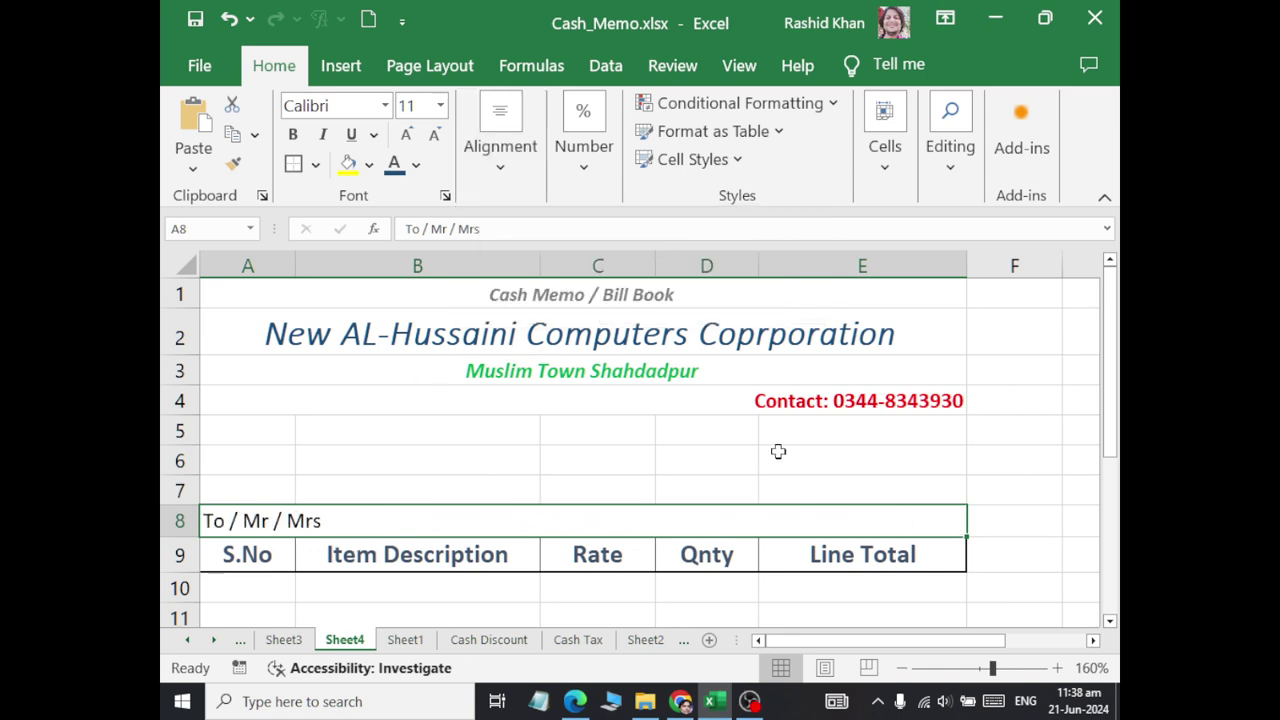
pyautogui.scroll(-2, 778, 451)
pyautogui.moveTo(248, 386)
pyautogui.mouseDown()
pyautogui.moveTo(880, 429)
pyautogui.moveTo(909, 640)
pyautogui.moveTo(754, 486)
pyautogui.mouseUp()
pyautogui.scroll(3, 384, 380)
# Enter 1 in A10 and fill a series with step 1 up to 15 down column A
pyautogui.click(248, 524)
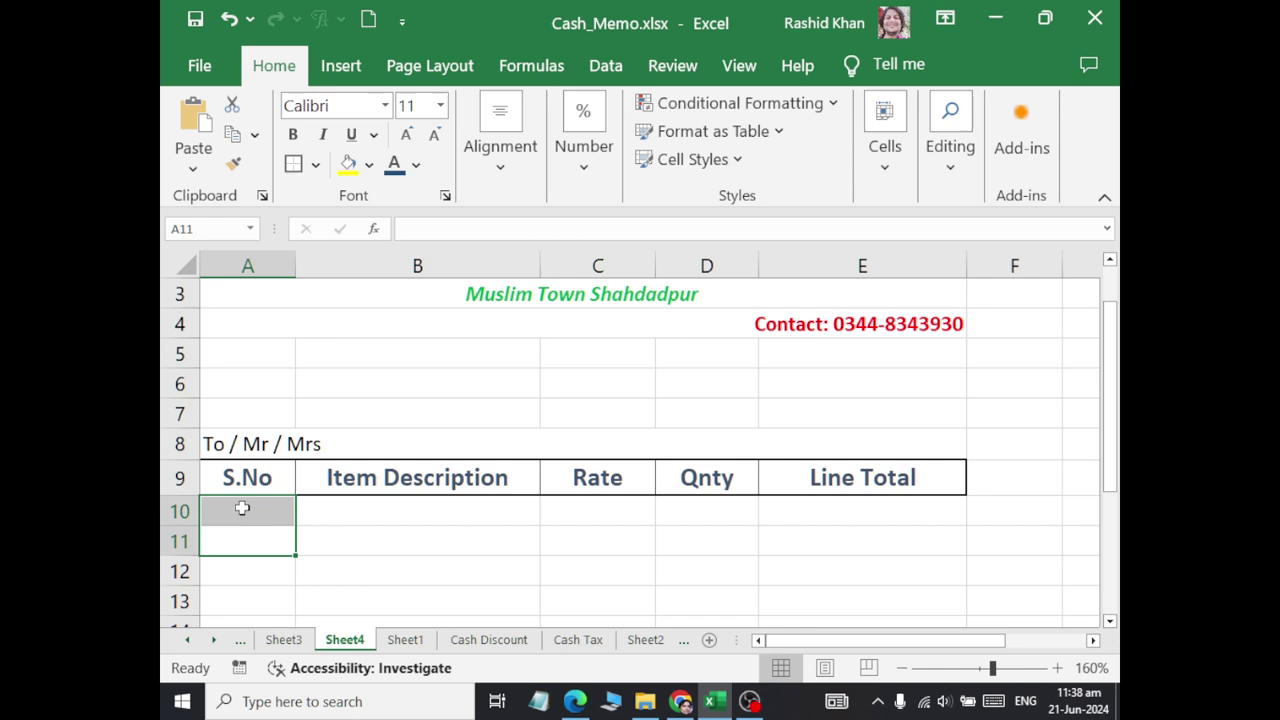
pyautogui.write('1')
pyautogui.press('Return')
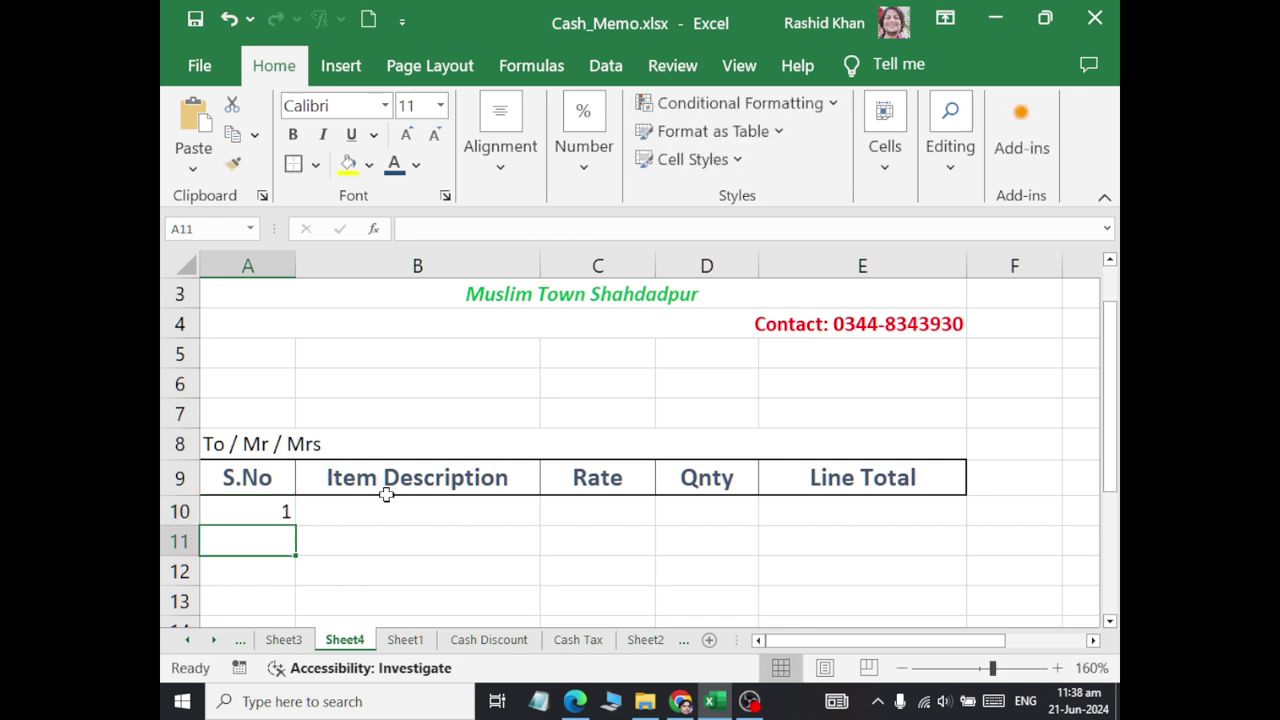
pyautogui.click(232, 511)
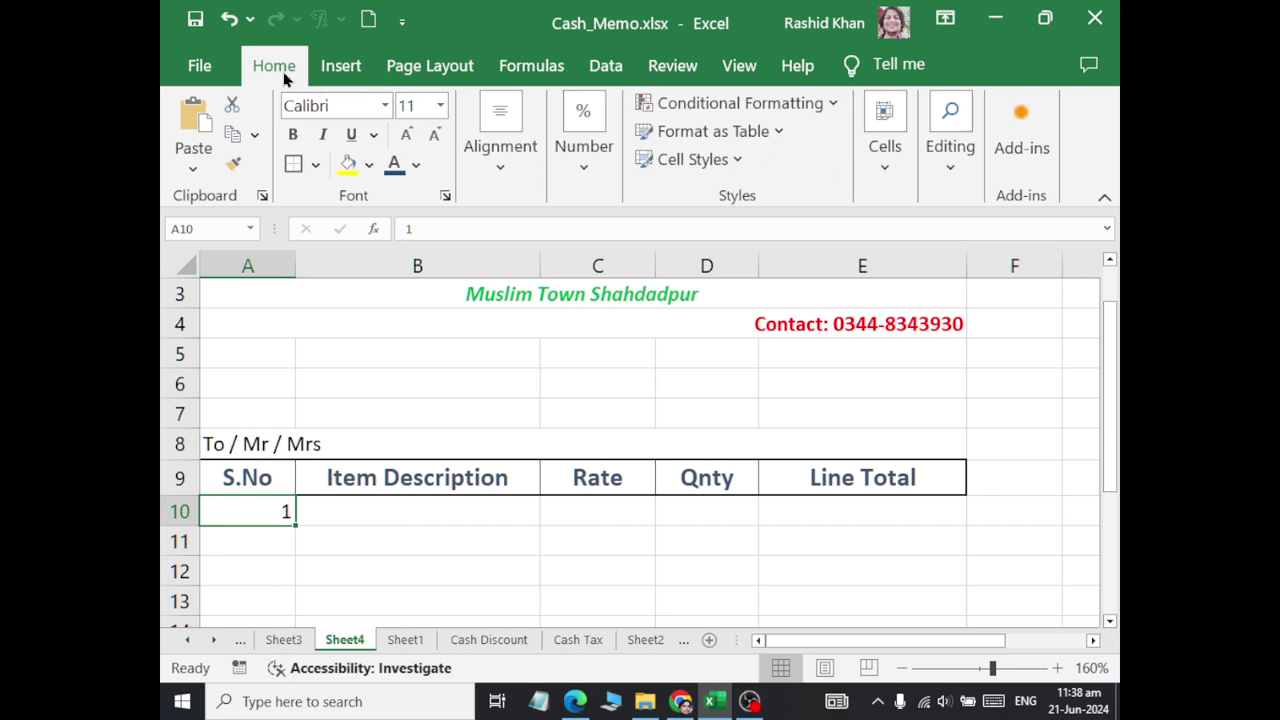
pyautogui.click(897, 163)
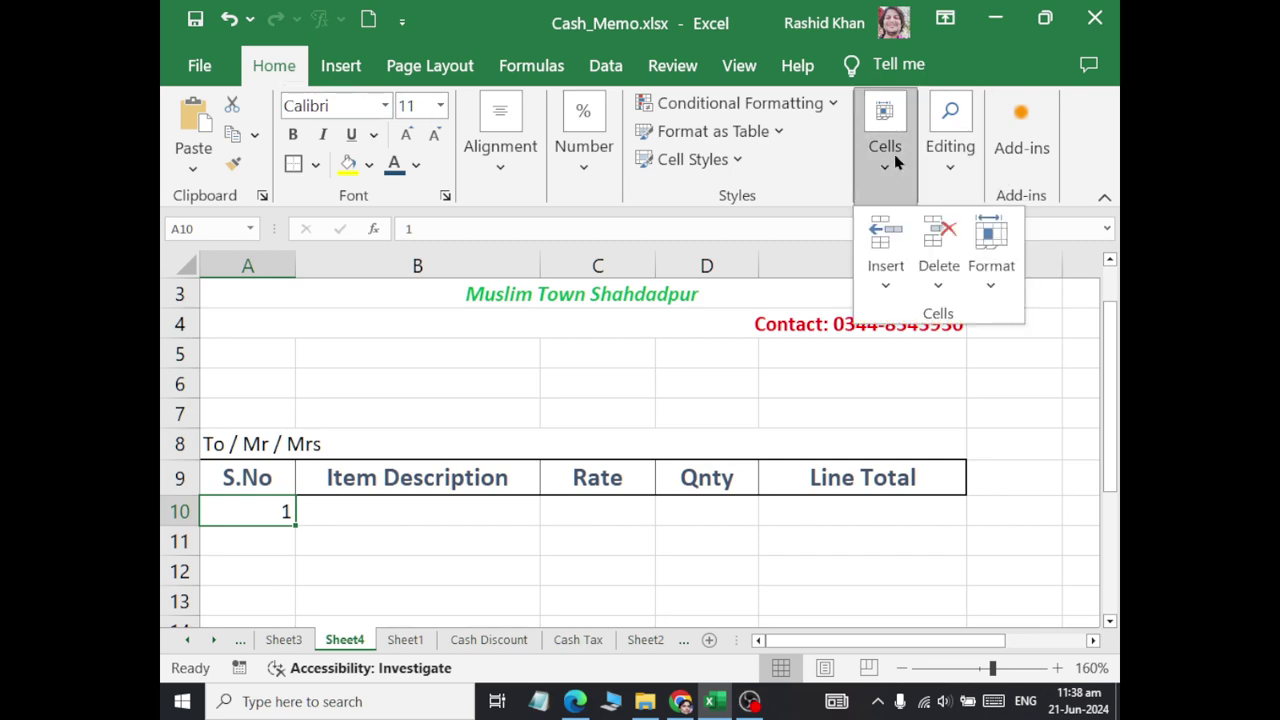
pyautogui.click(944, 170)
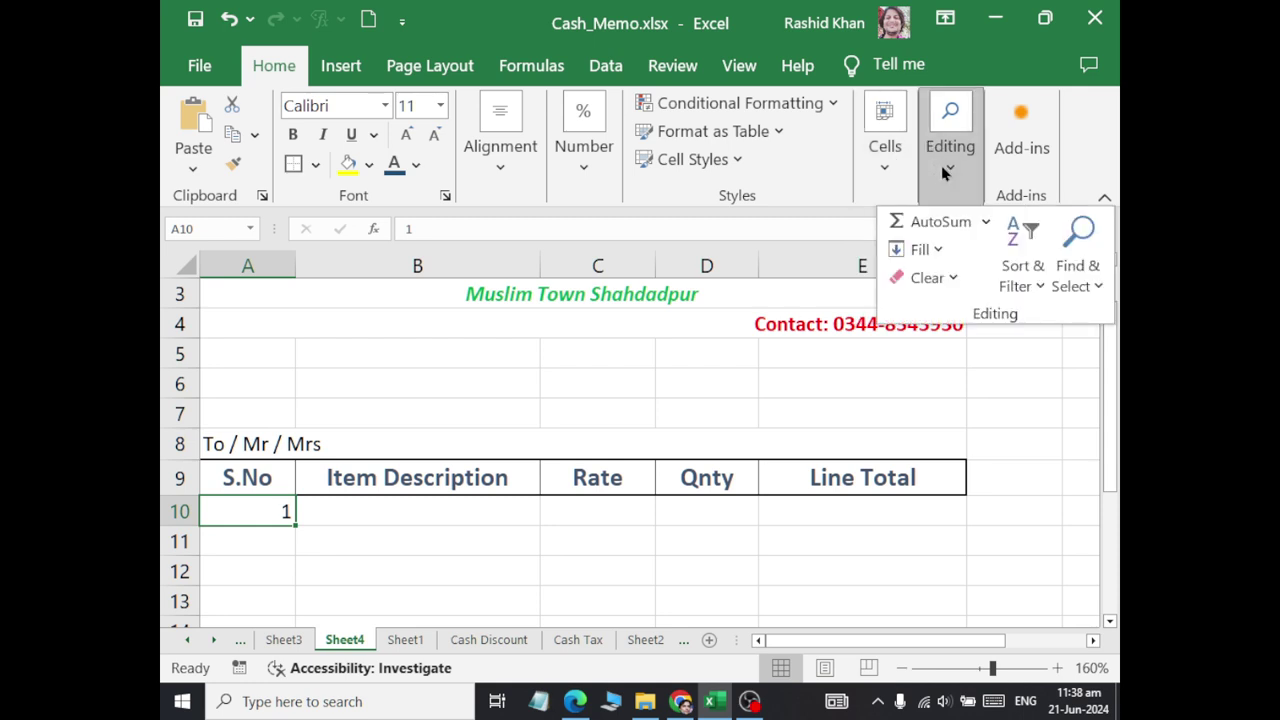
pyautogui.click(935, 250)
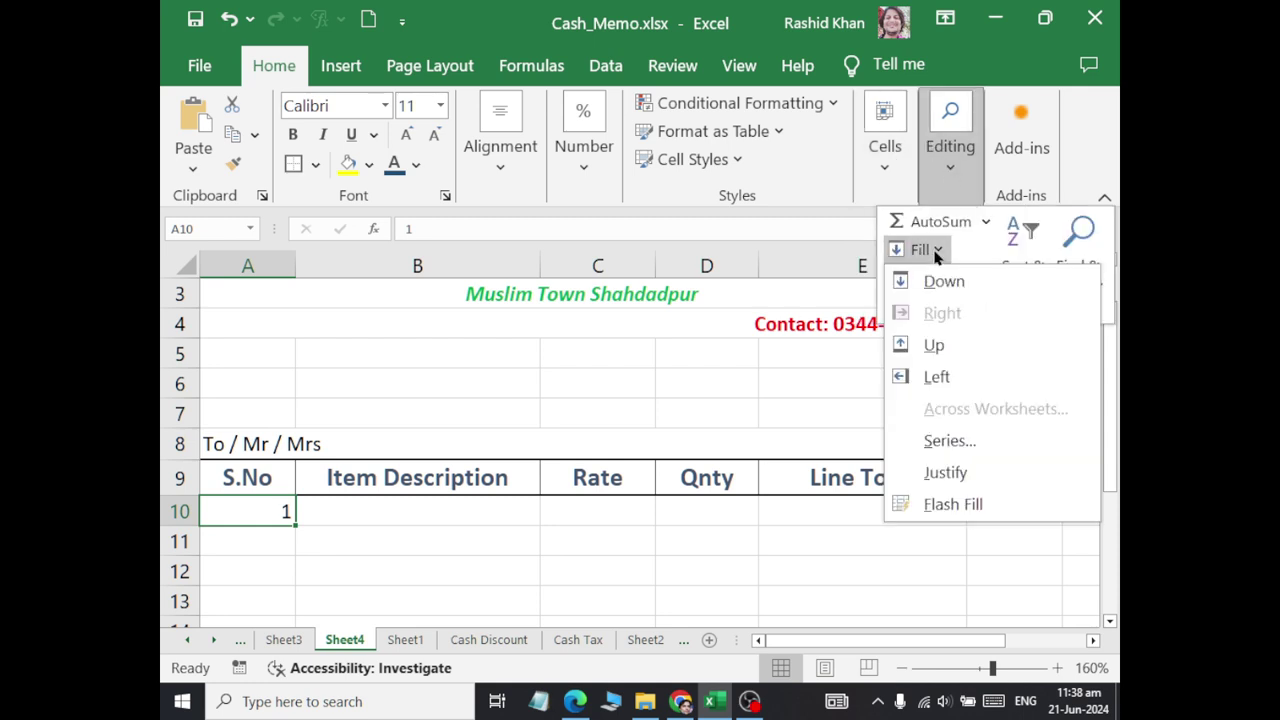
pyautogui.click(988, 456)
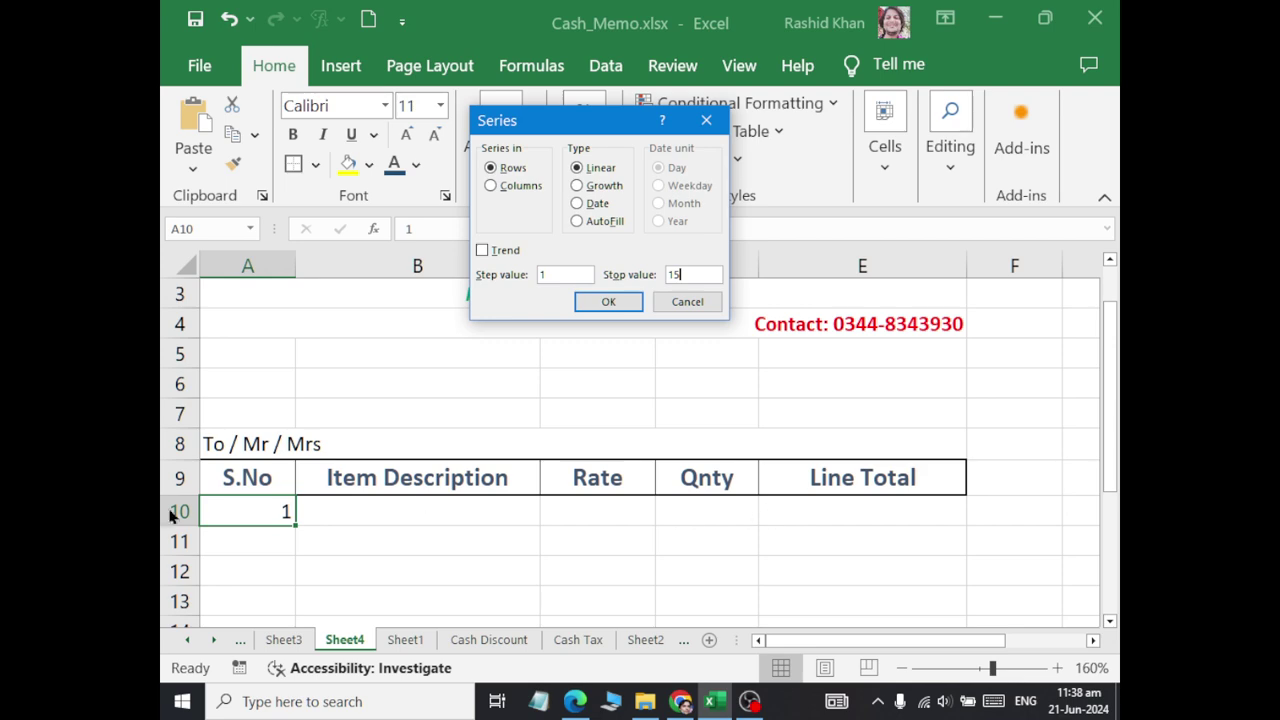
pyautogui.click(608, 301)
pyautogui.scroll(-1, 450, 359)
pyautogui.scroll(-3, 450, 359)
pyautogui.scroll(-1, 450, 359)
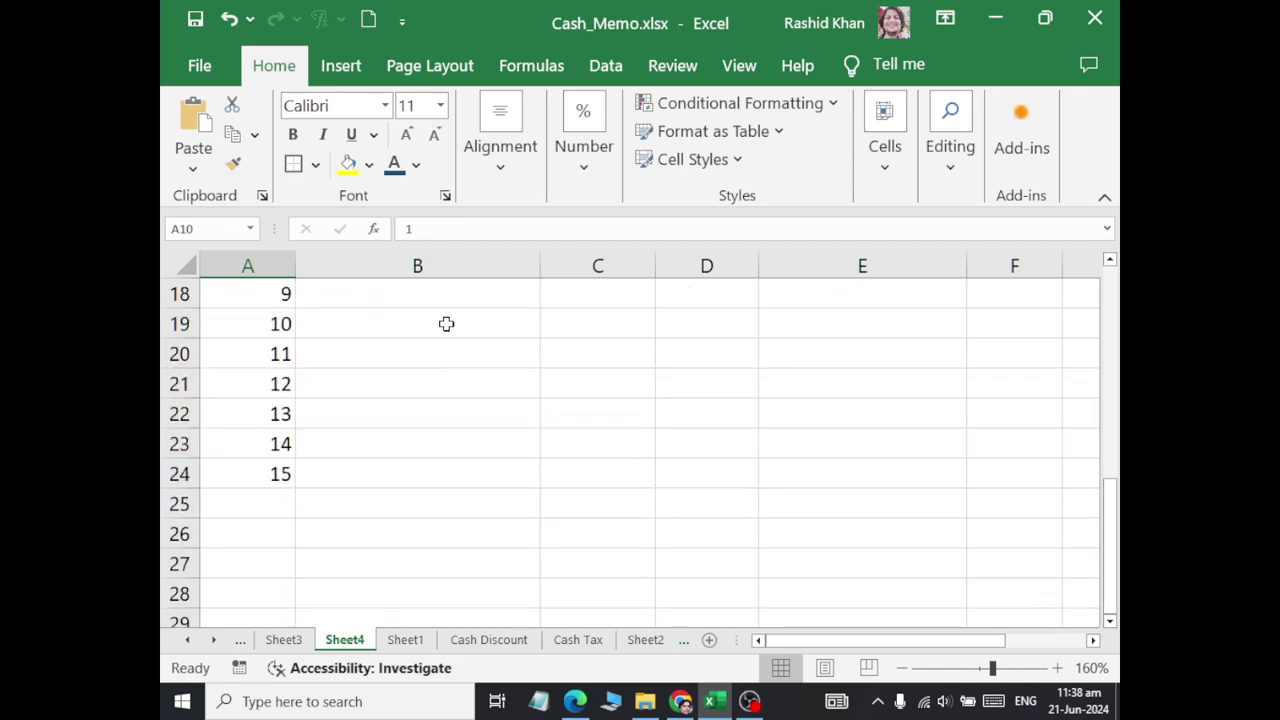
# Undo the old series and refill S.No in column A with 1 to 15 from a 1, 2, 3 start
pyautogui.scroll(5, 446, 325)
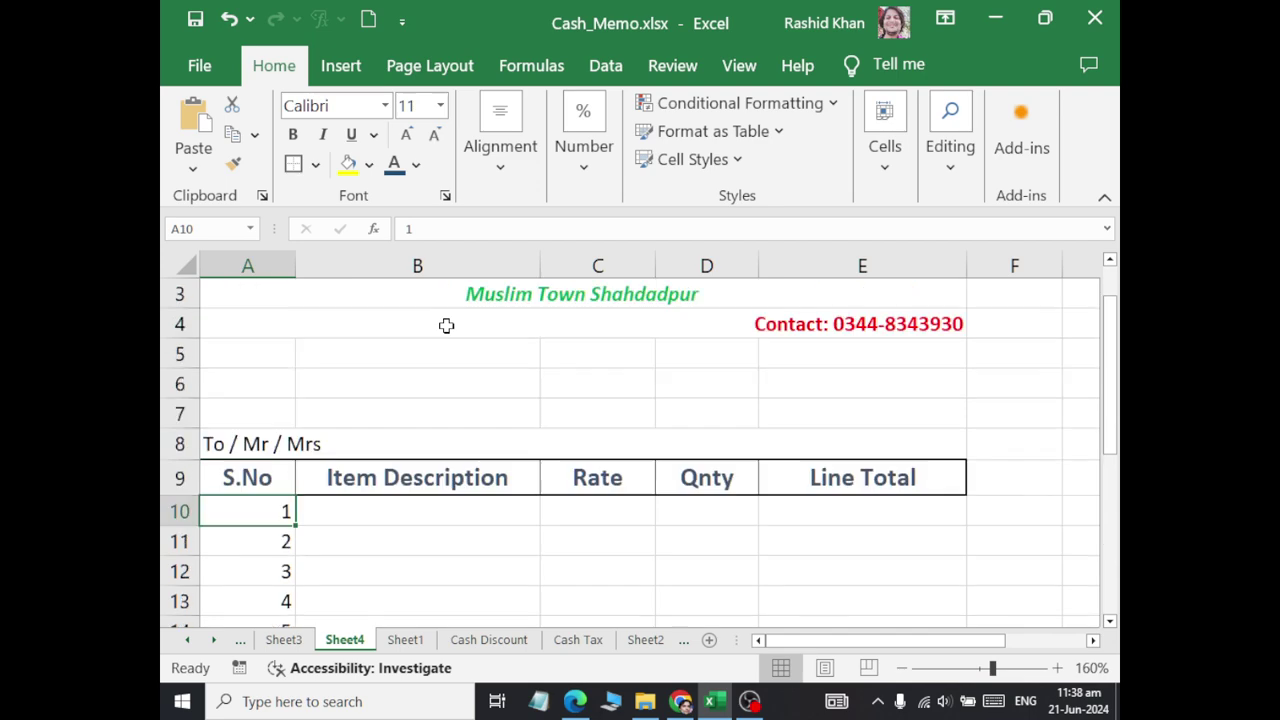
pyautogui.scroll(-4, 403, 378)
pyautogui.hotkey('ctrl', 'z')
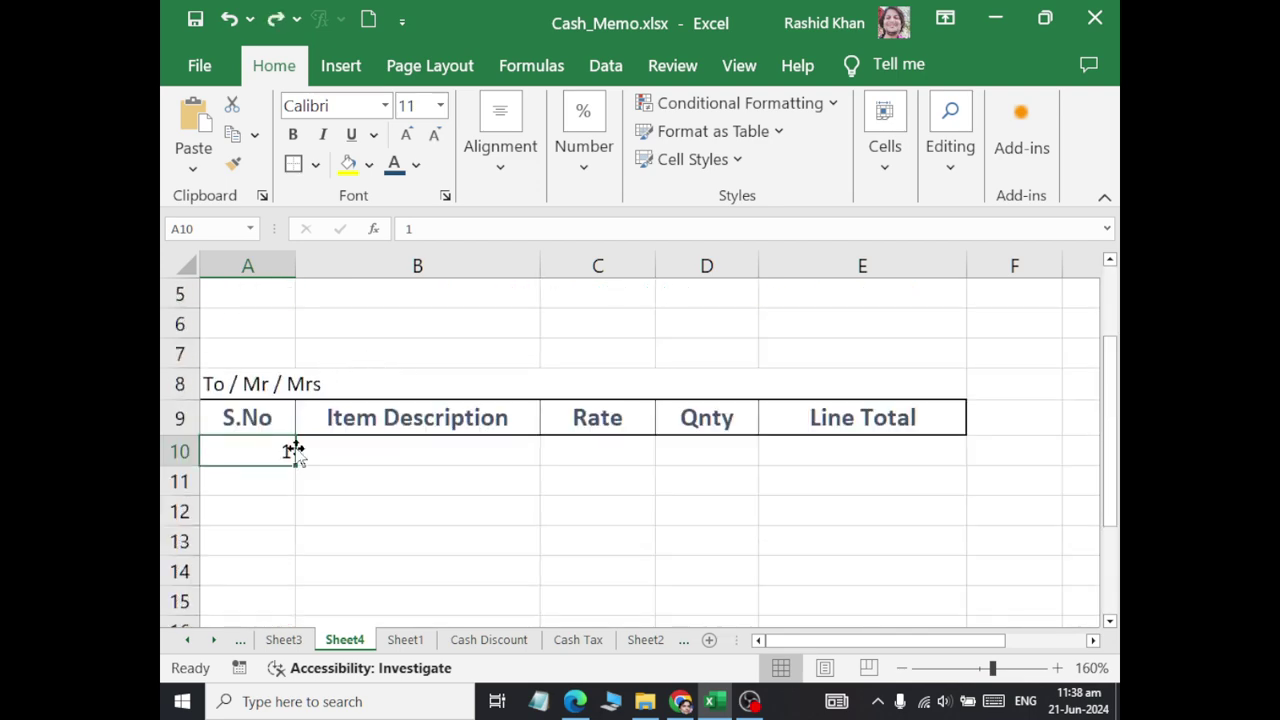
pyautogui.press('Return')
pyautogui.write('2')
pyautogui.press('Return')
pyautogui.write('3')
pyautogui.press('Return')
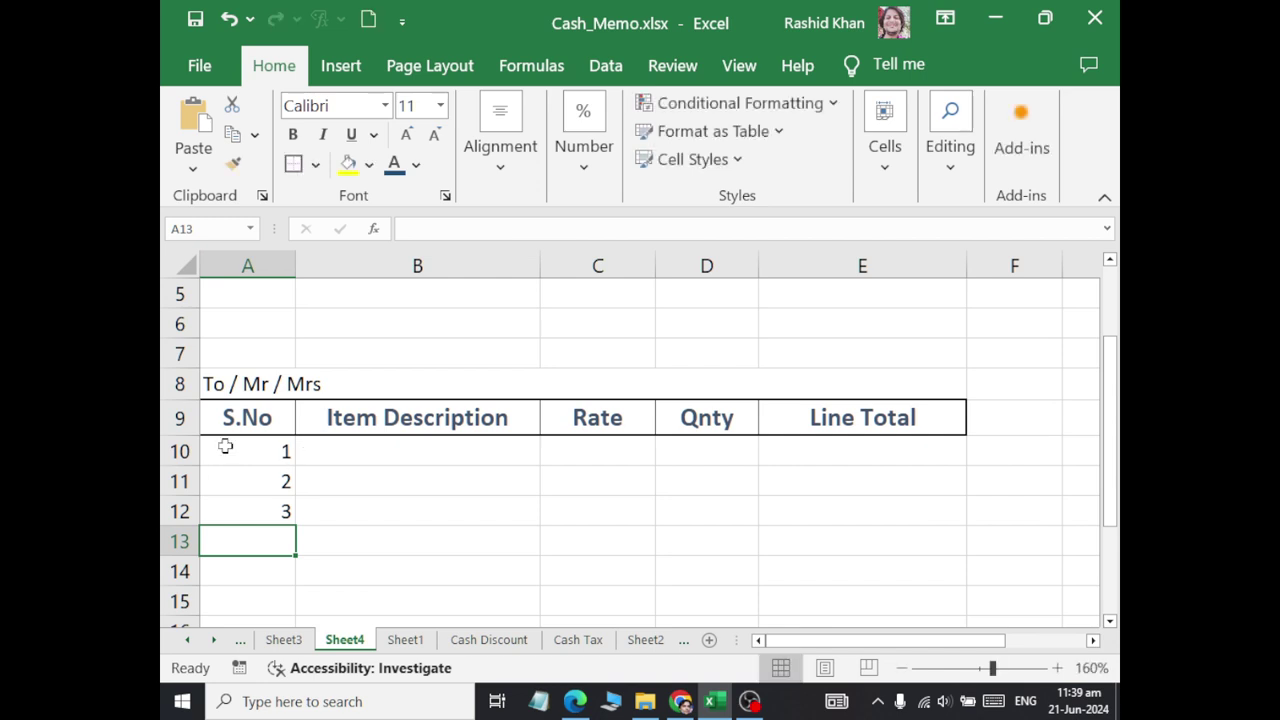
pyautogui.moveTo(225, 447)
pyautogui.mouseDown()
pyautogui.moveTo(310, 716)
pyautogui.moveTo(271, 260)
pyautogui.mouseUp()
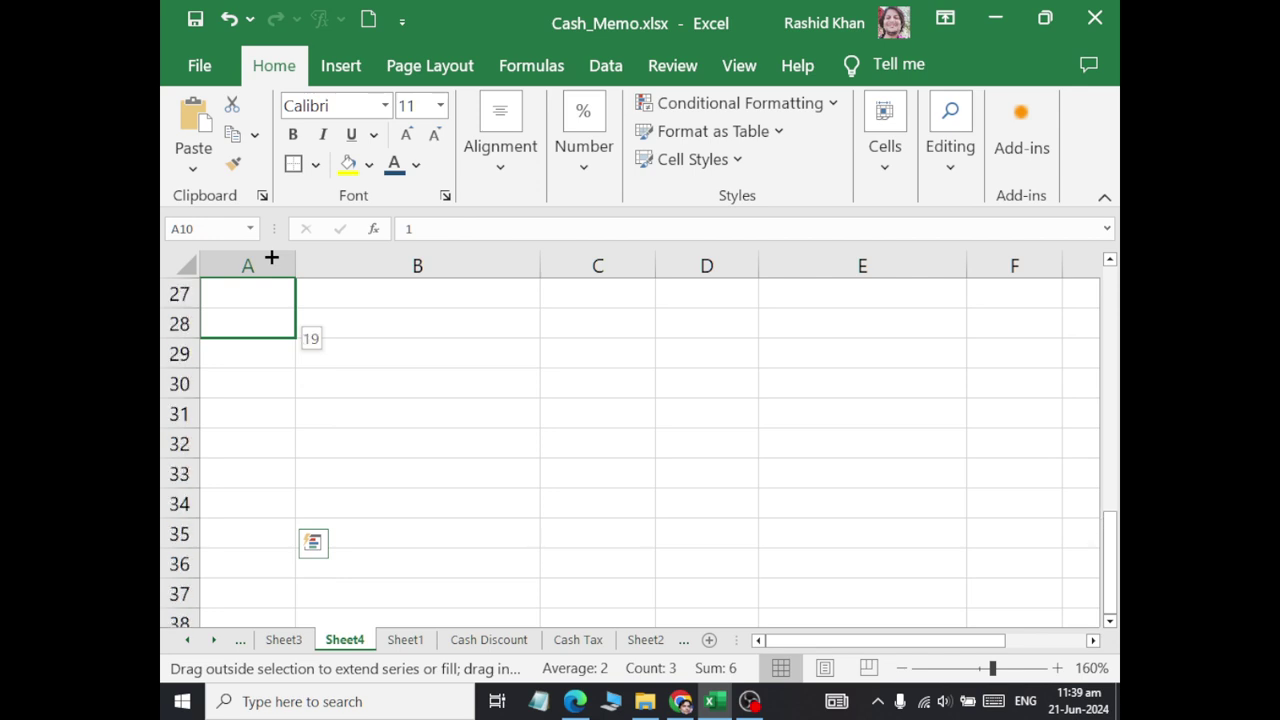
pyautogui.moveTo(271, 260); pyautogui.dragTo(266, 399)
# Centre the serial numbers and select the item table body from A10 to E22
pyautogui.scroll(4, 266, 399)
pyautogui.click(502, 163)
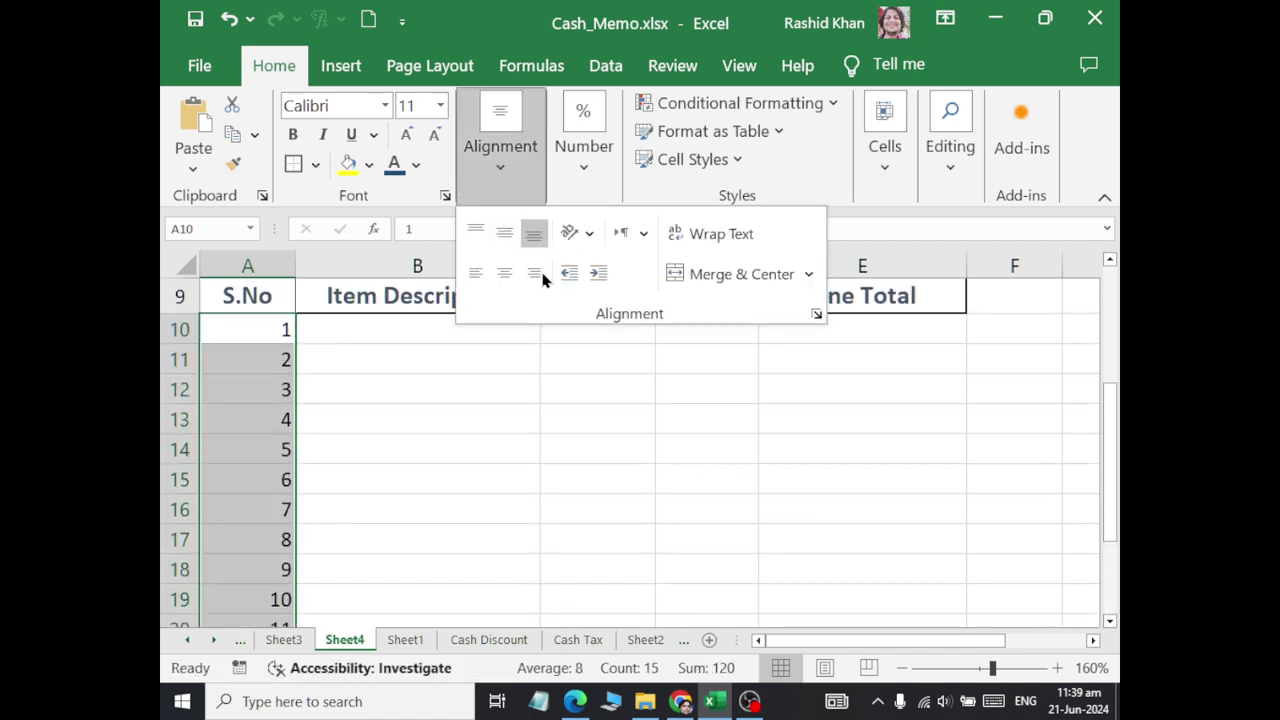
pyautogui.click(504, 273)
pyautogui.click(351, 334)
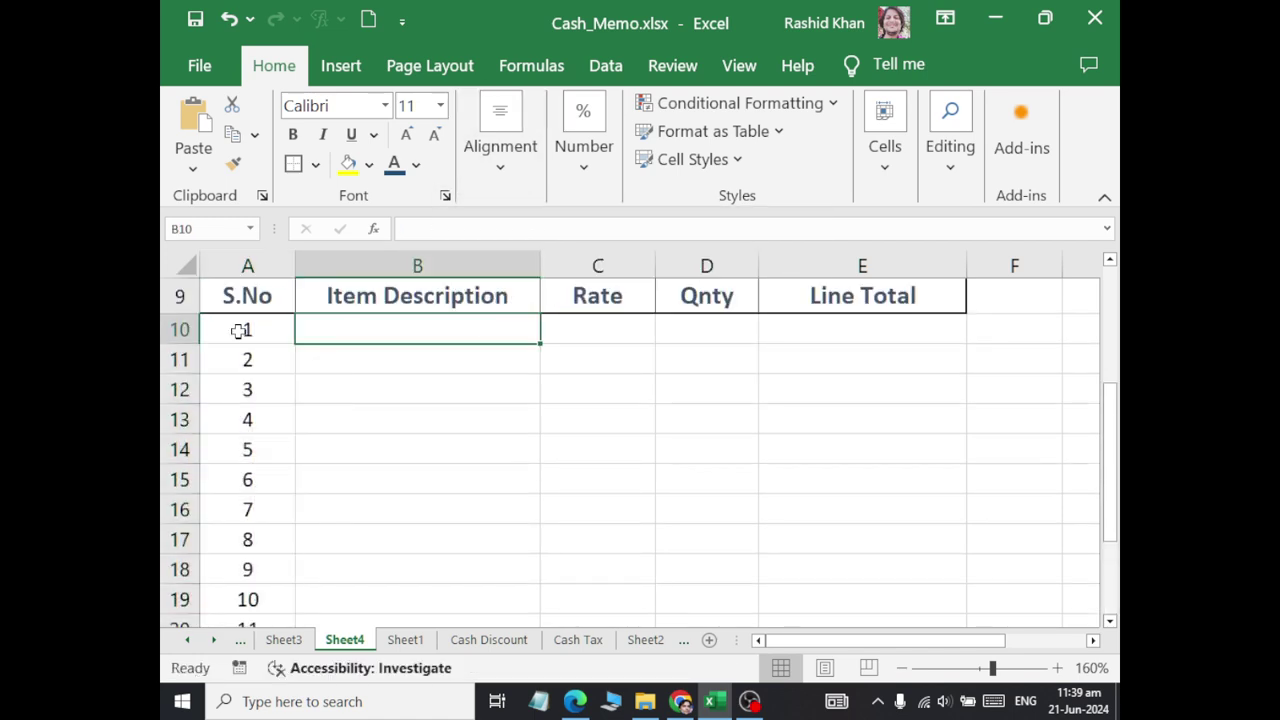
pyautogui.moveTo(240, 330)
pyautogui.mouseDown()
pyautogui.moveTo(896, 509)
pyautogui.moveTo(903, 556)
pyautogui.mouseUp()
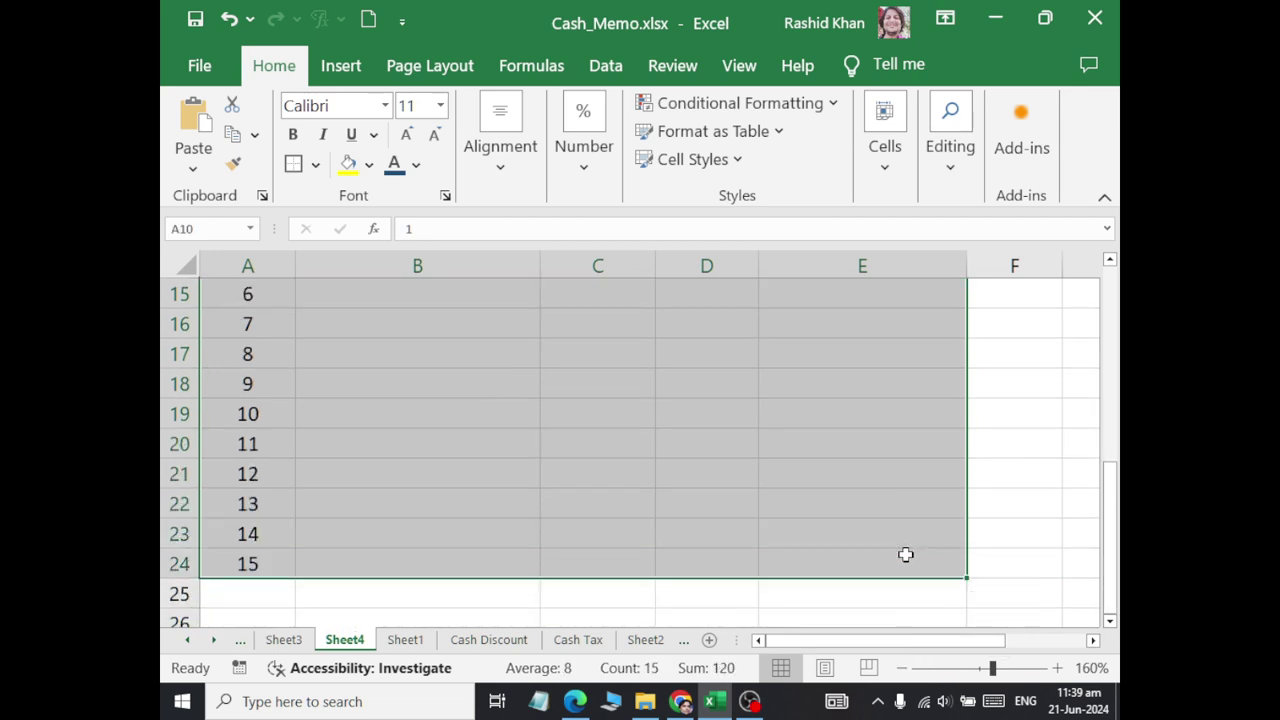
# Set the item rows A10:E24 to font size 12
pyautogui.click(500, 160)
pyautogui.click(439, 105)
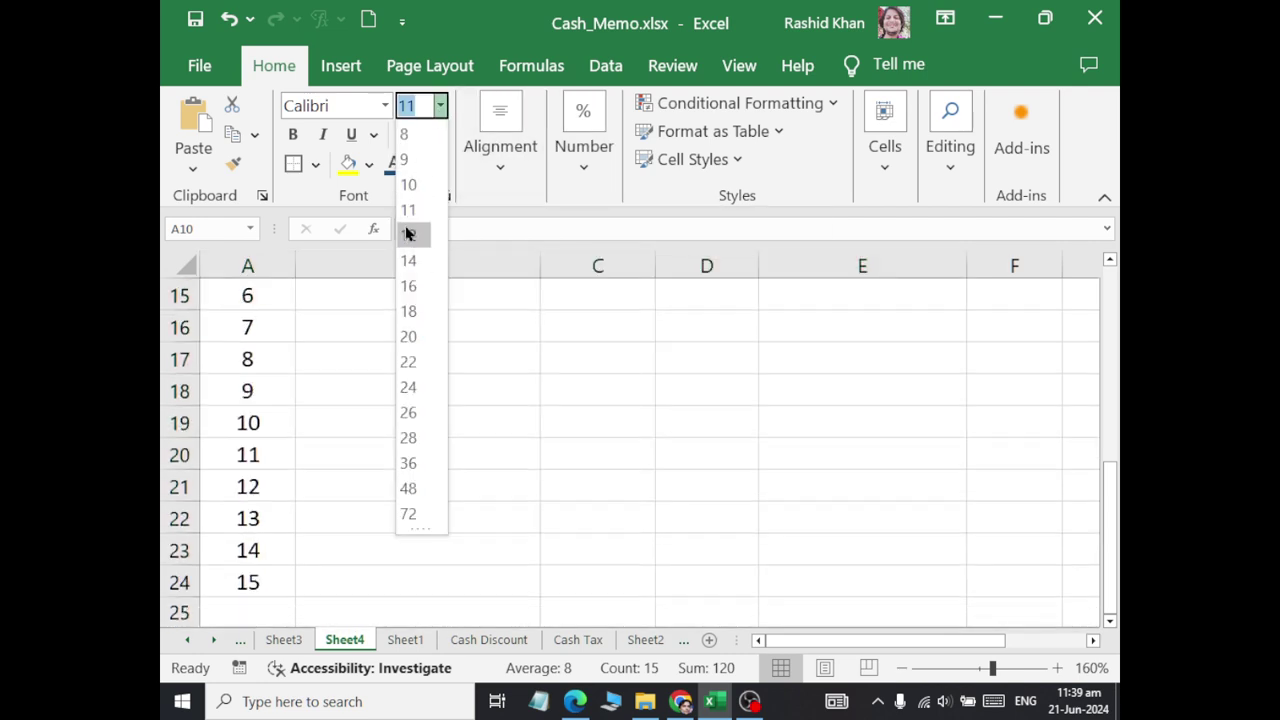
pyautogui.click(410, 231)
pyautogui.scroll(4, 294, 400)
# Apply All Borders and then Thick Outside Borders to the item rows A10:E24
pyautogui.click(315, 164)
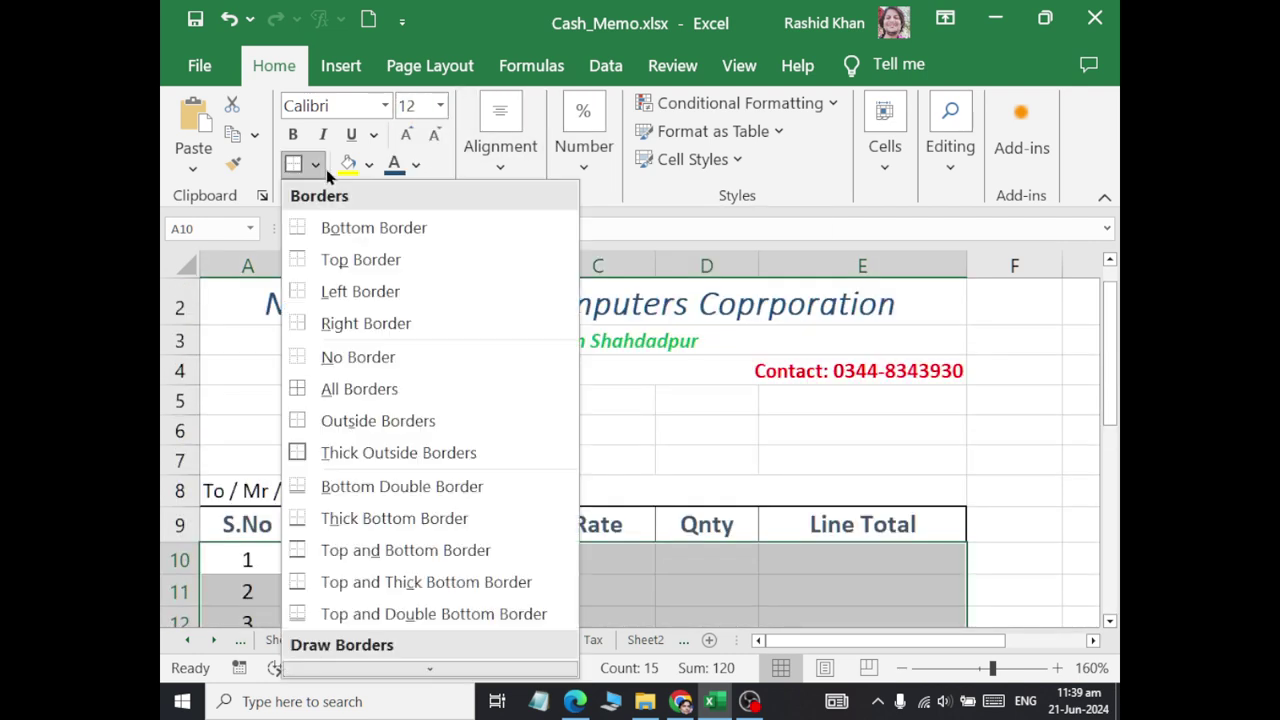
pyautogui.click(336, 389)
pyautogui.click(315, 164)
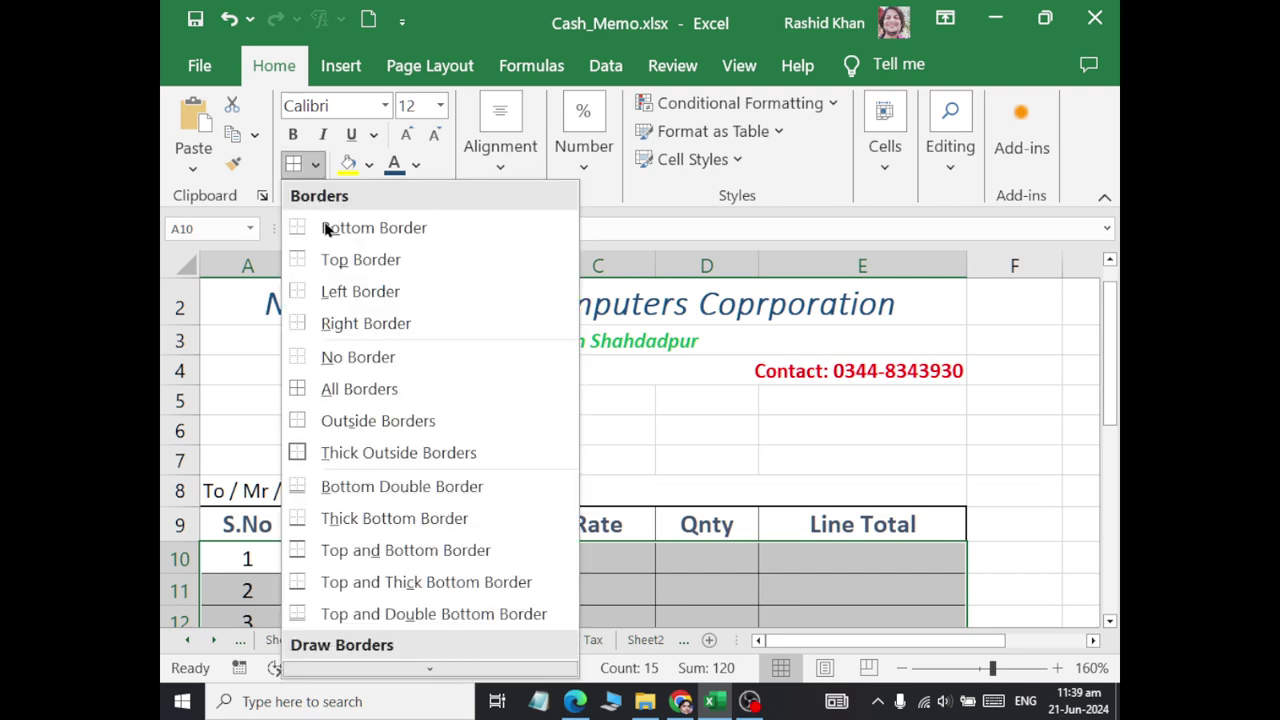
pyautogui.click(350, 455)
pyautogui.scroll(-1, 366, 334)
pyautogui.scroll(-2, 368, 331)
pyautogui.scroll(-3, 364, 361)
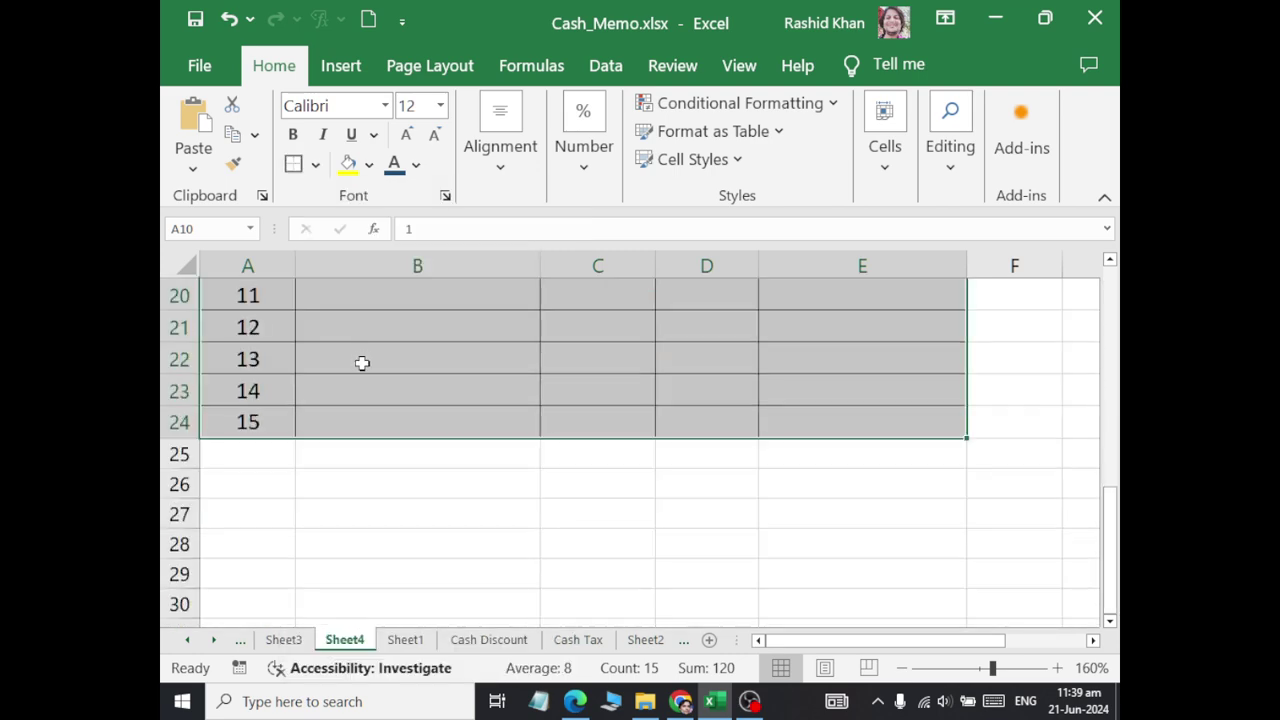
pyautogui.scroll(2, 548, 406)
pyautogui.scroll(5, 560, 406)
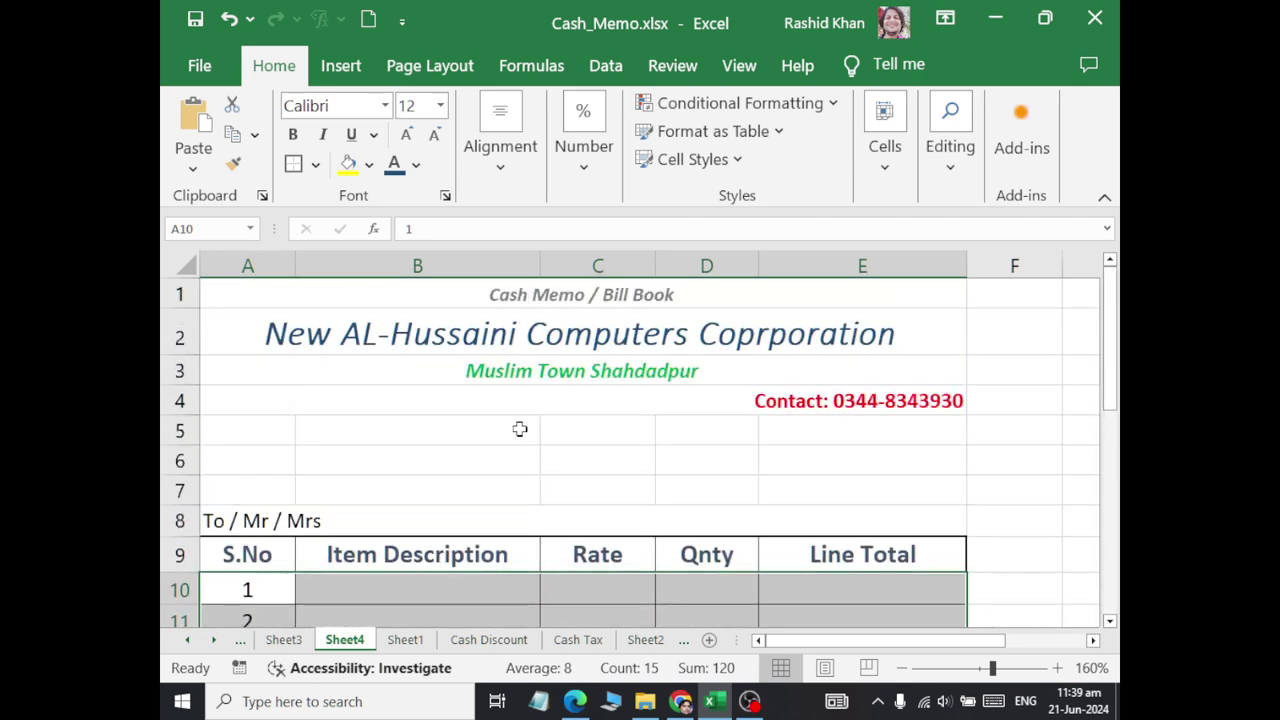
pyautogui.click(343, 510)
# Make header row 9 taller and middle-align its labels vertically
pyautogui.moveTo(181, 572)
pyautogui.mouseDown()
pyautogui.moveTo(180, 588)
pyautogui.moveTo(810, 569)
pyautogui.mouseUp()
pyautogui.click(500, 146)
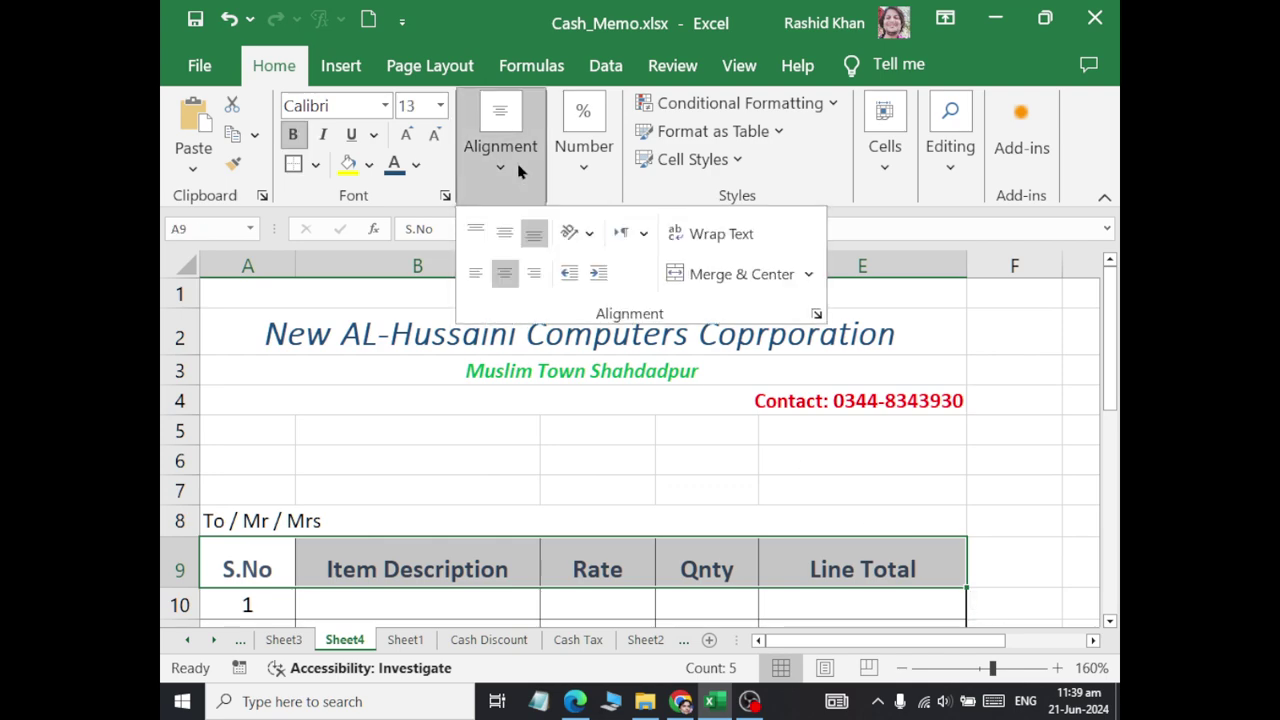
pyautogui.click(506, 236)
pyautogui.click(530, 424)
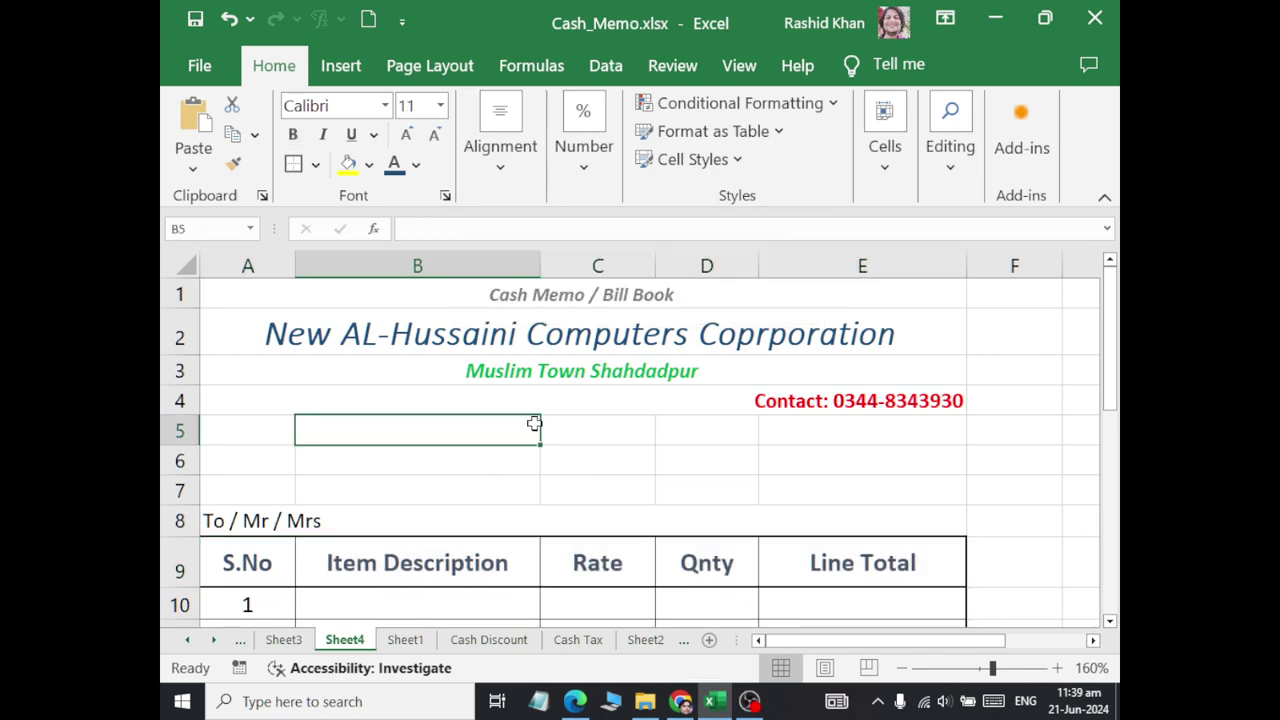
pyautogui.scroll(-6, 580, 400)
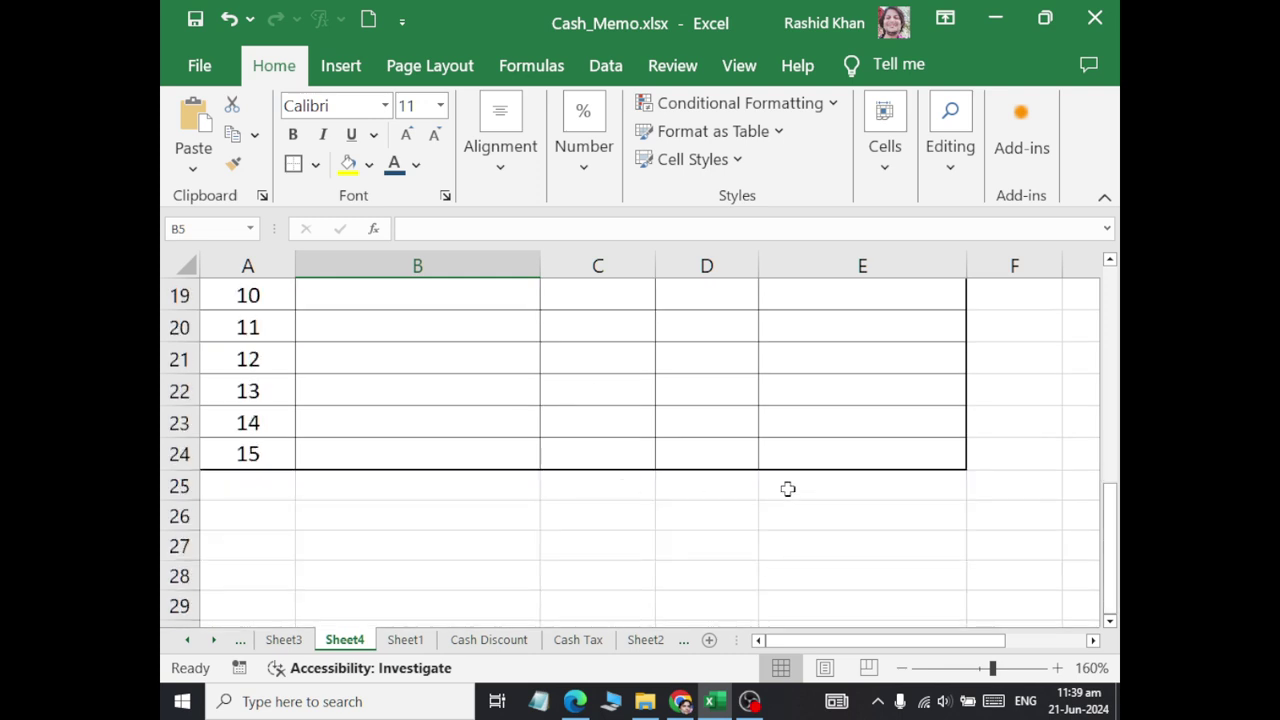
# Merge and centre C25:D25 for the Total label
pyautogui.click(788, 488)
pyautogui.moveTo(583, 497); pyautogui.dragTo(677, 486)
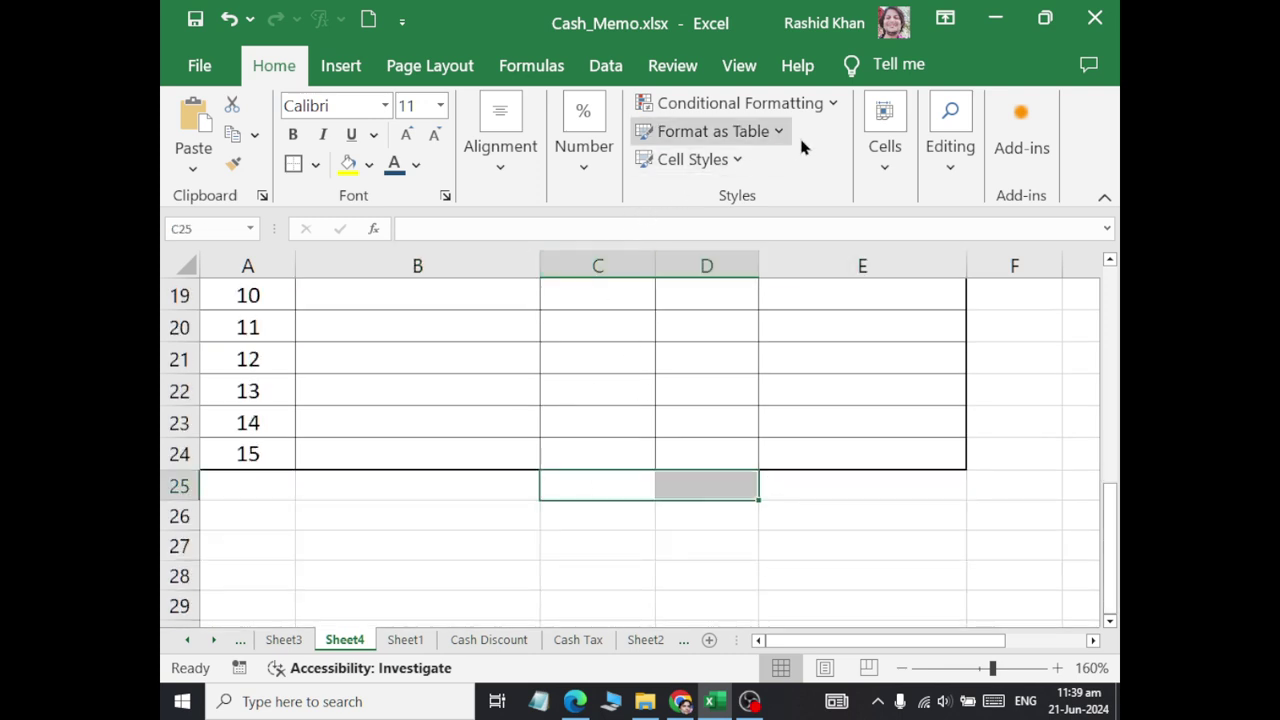
pyautogui.click(500, 154)
pyautogui.click(706, 276)
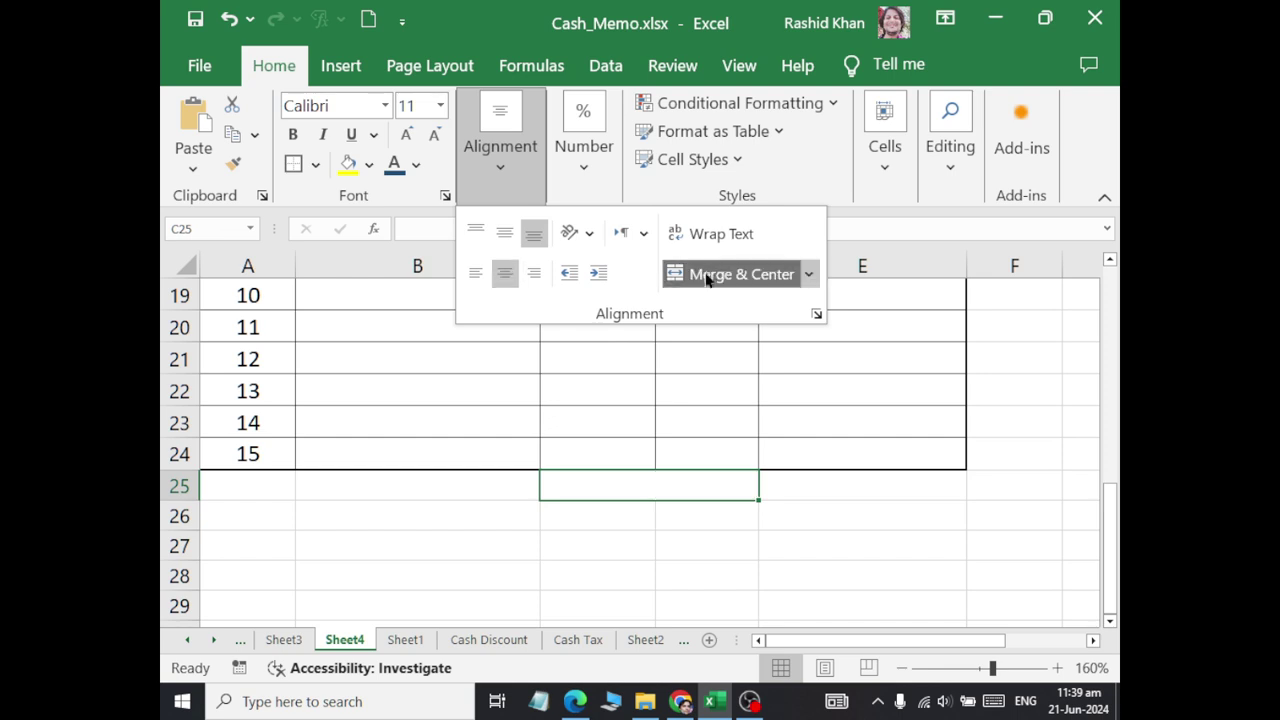
pyautogui.click(826, 351)
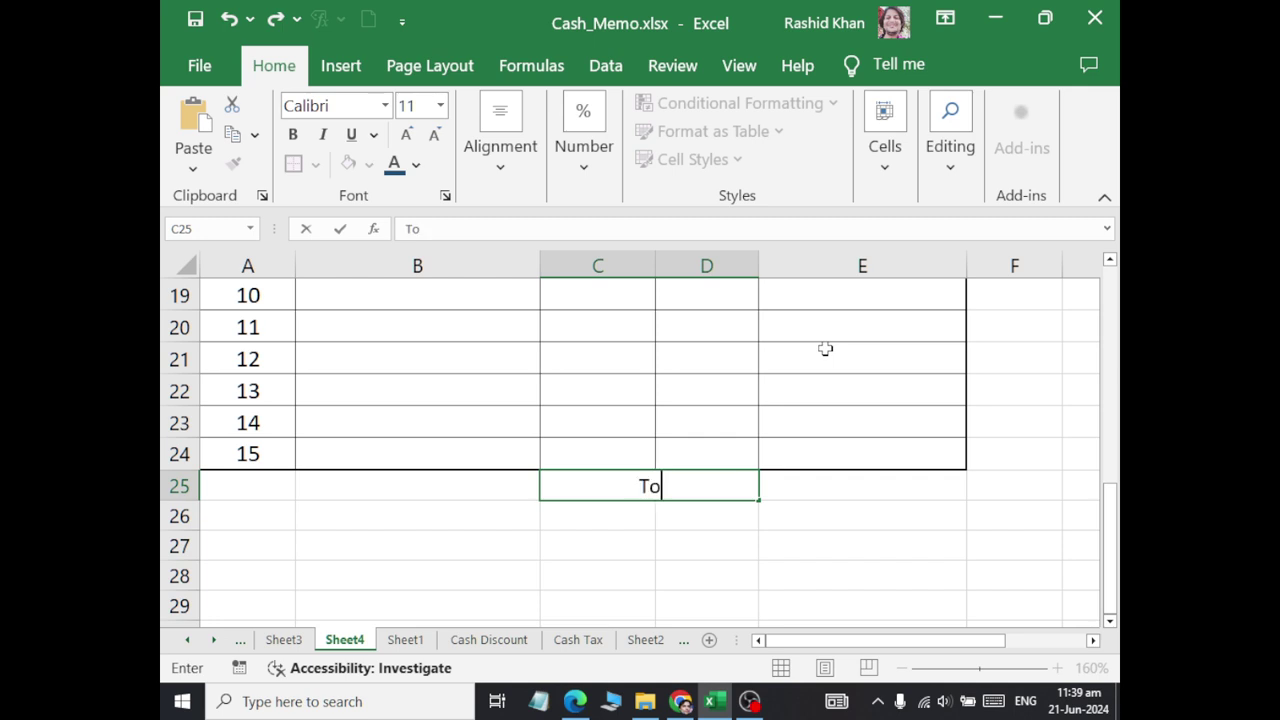
# Enter the labels Total, Tax, Tax Amount, Discount and Discounted Price down column C
pyautogui.write('tal')
pyautogui.press('Return')
pyautogui.write('Tax')
pyautogui.press('Return')
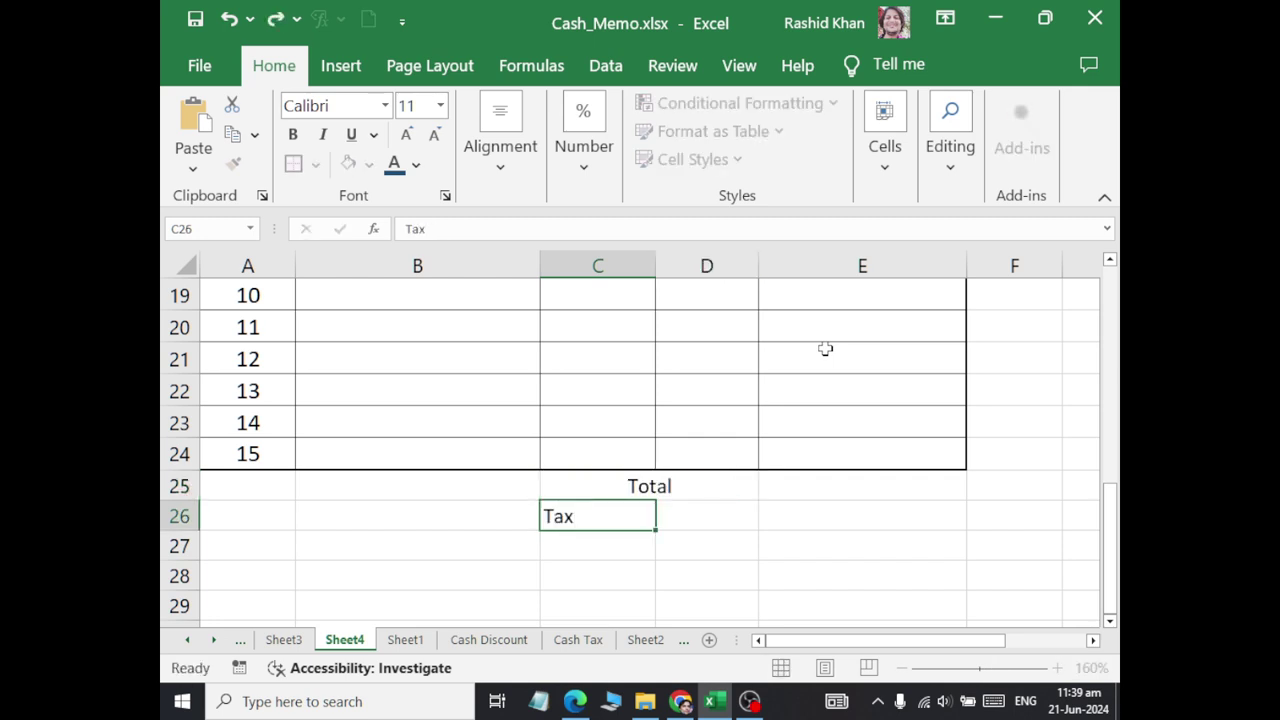
pyautogui.press('Return')
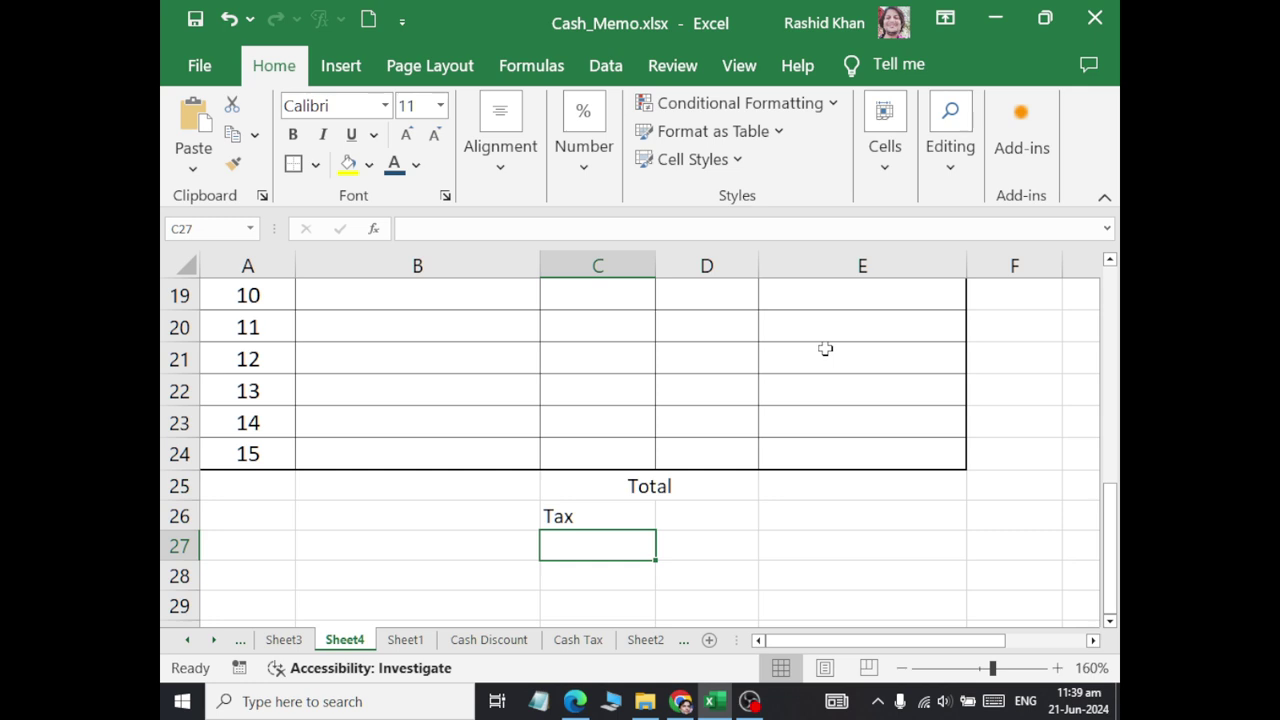
pyautogui.write('Tax Amoun')
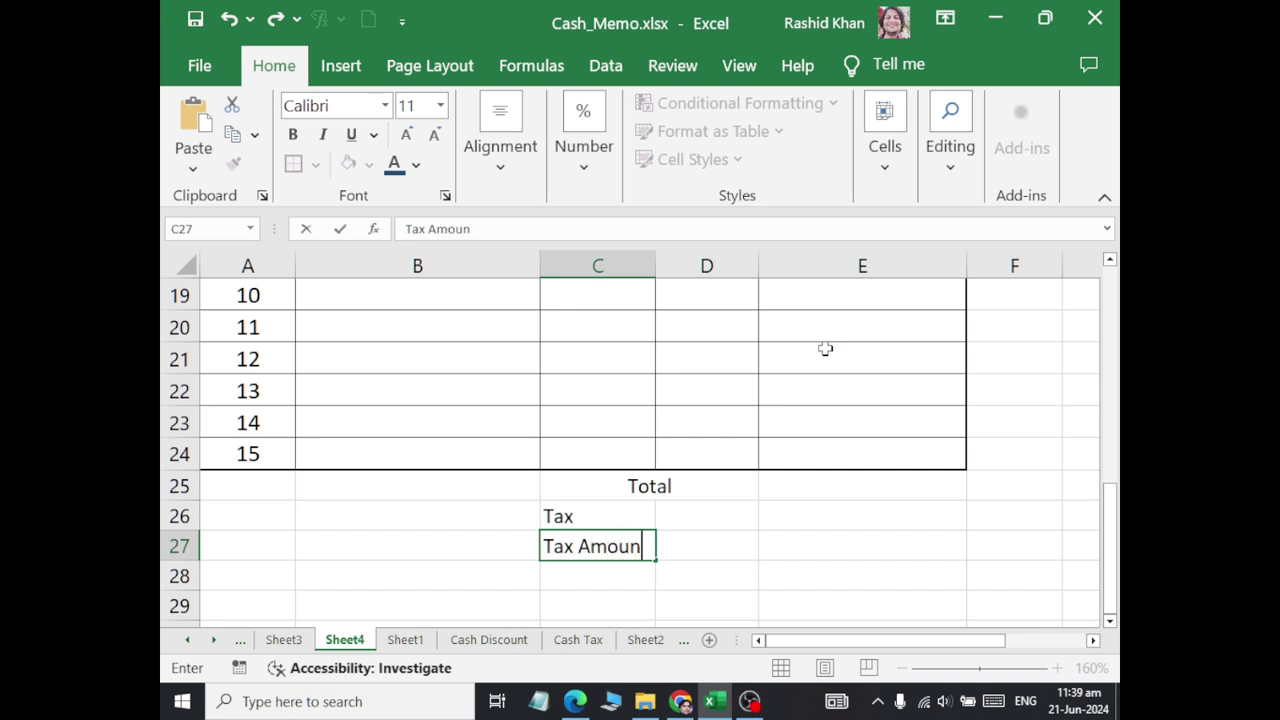
pyautogui.write('t')
pyautogui.press('Return')
pyautogui.write('Dis')
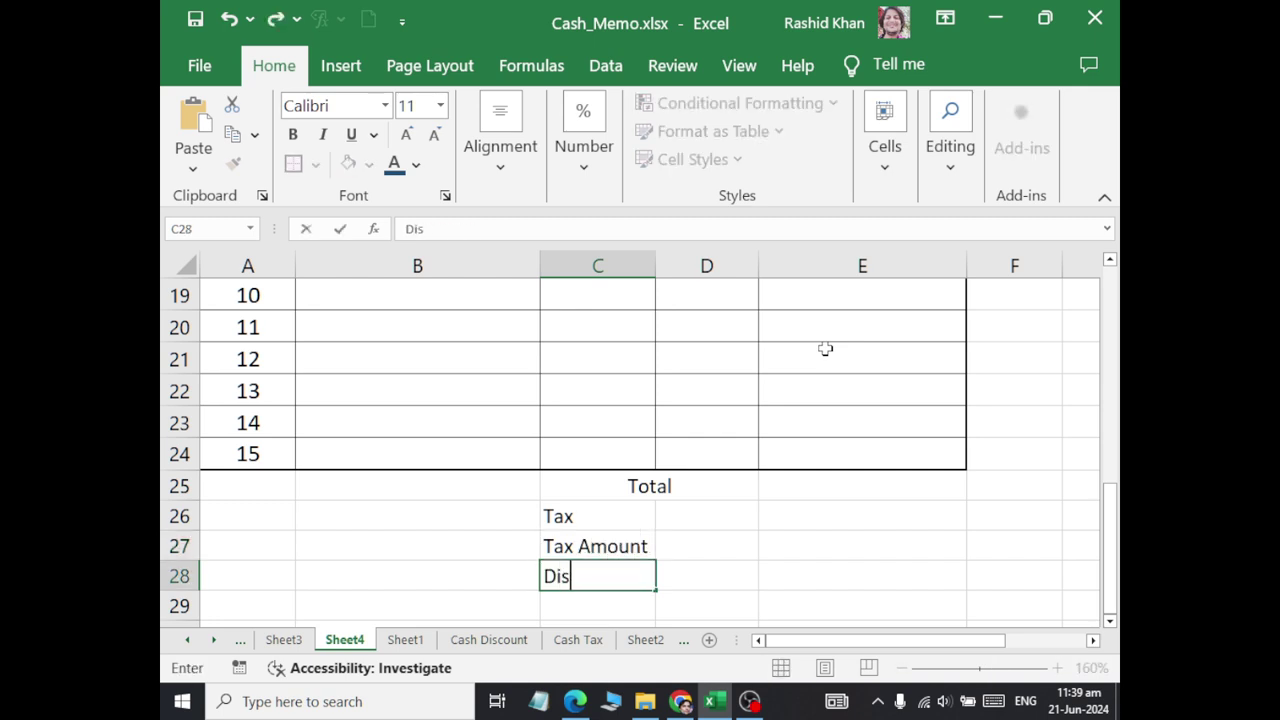
pyautogui.write('count')
pyautogui.press('Return')
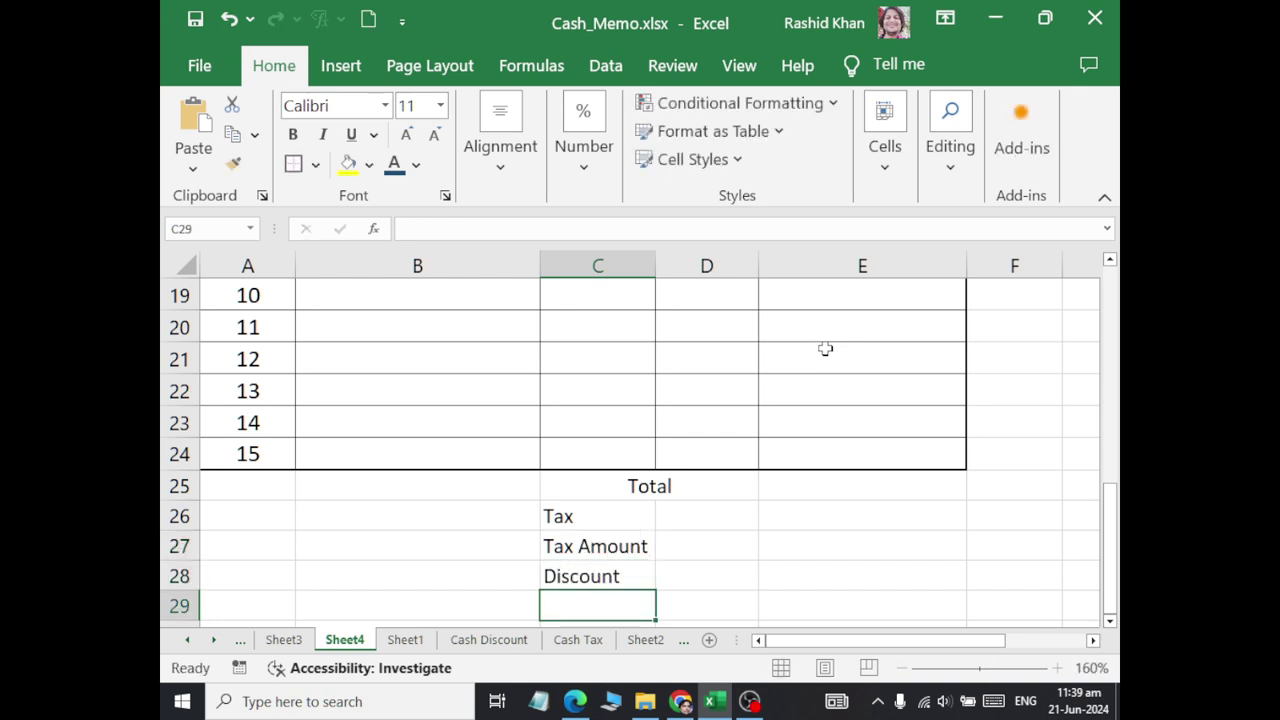
pyautogui.write('Discou')
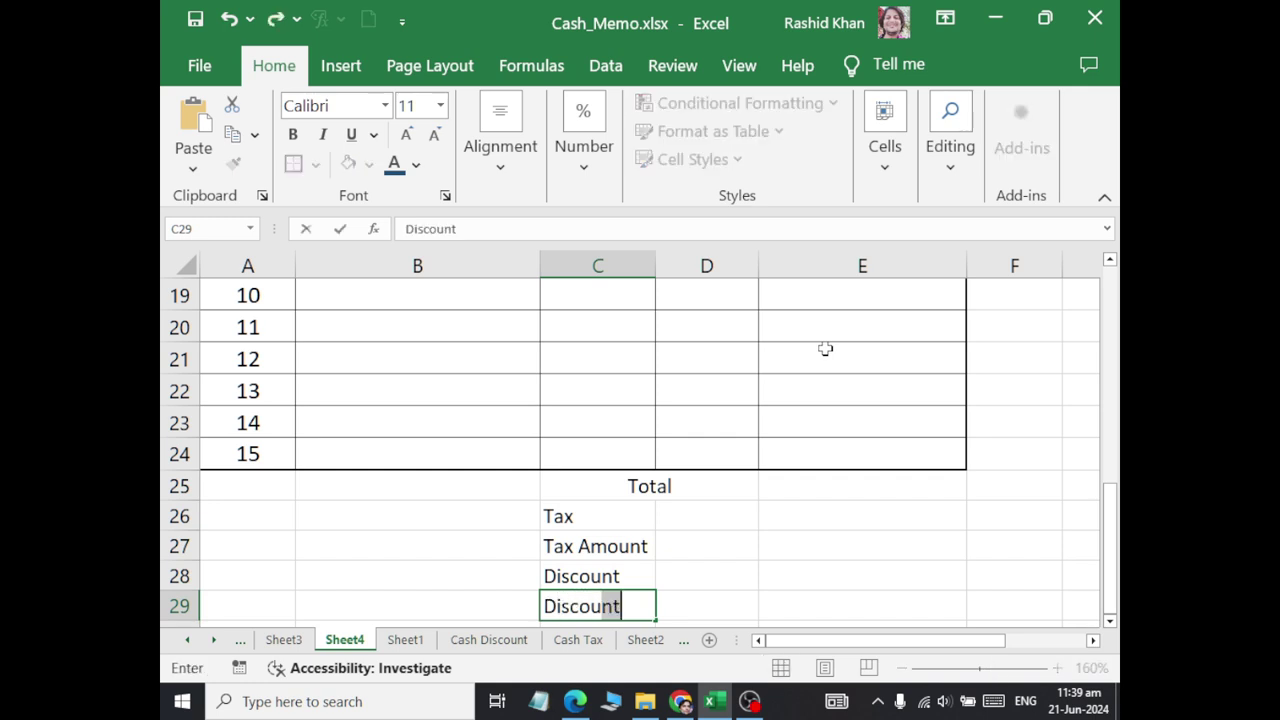
pyautogui.write('nted Price')
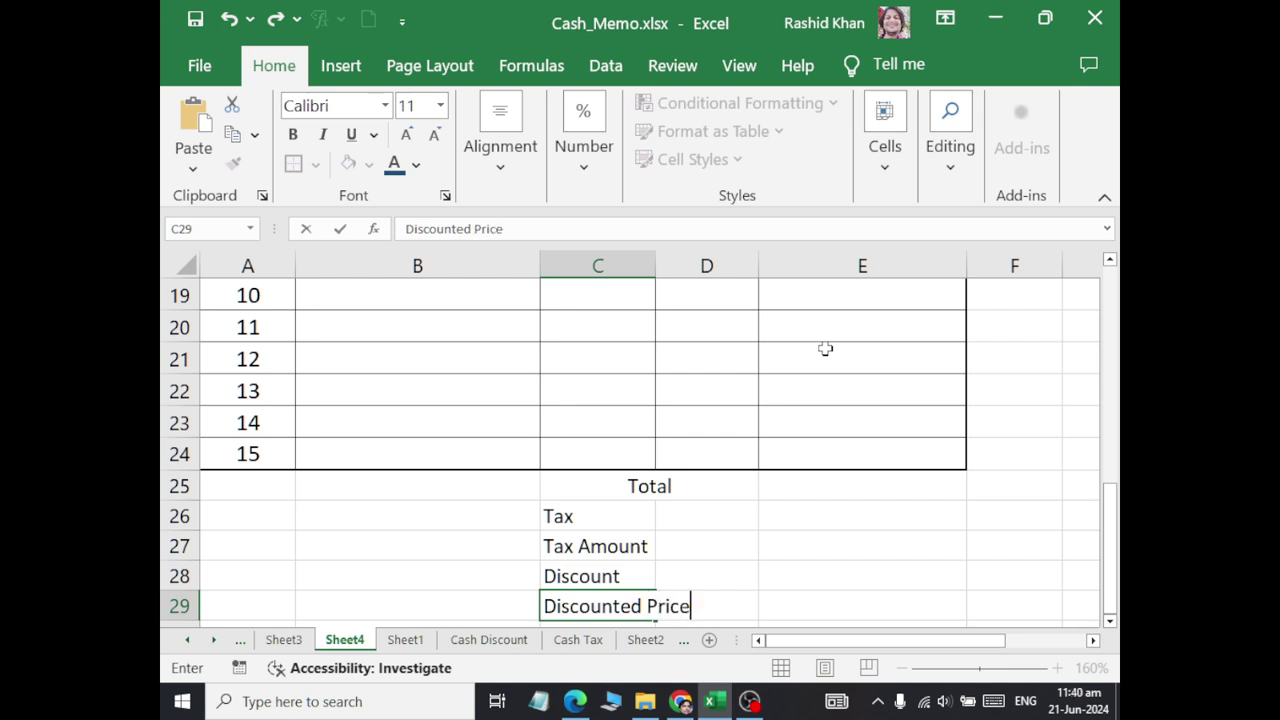
pyautogui.press('Return')
# Enter the 5% tax rate in D26 and the 3% discount in D28
pyautogui.click(735, 497)
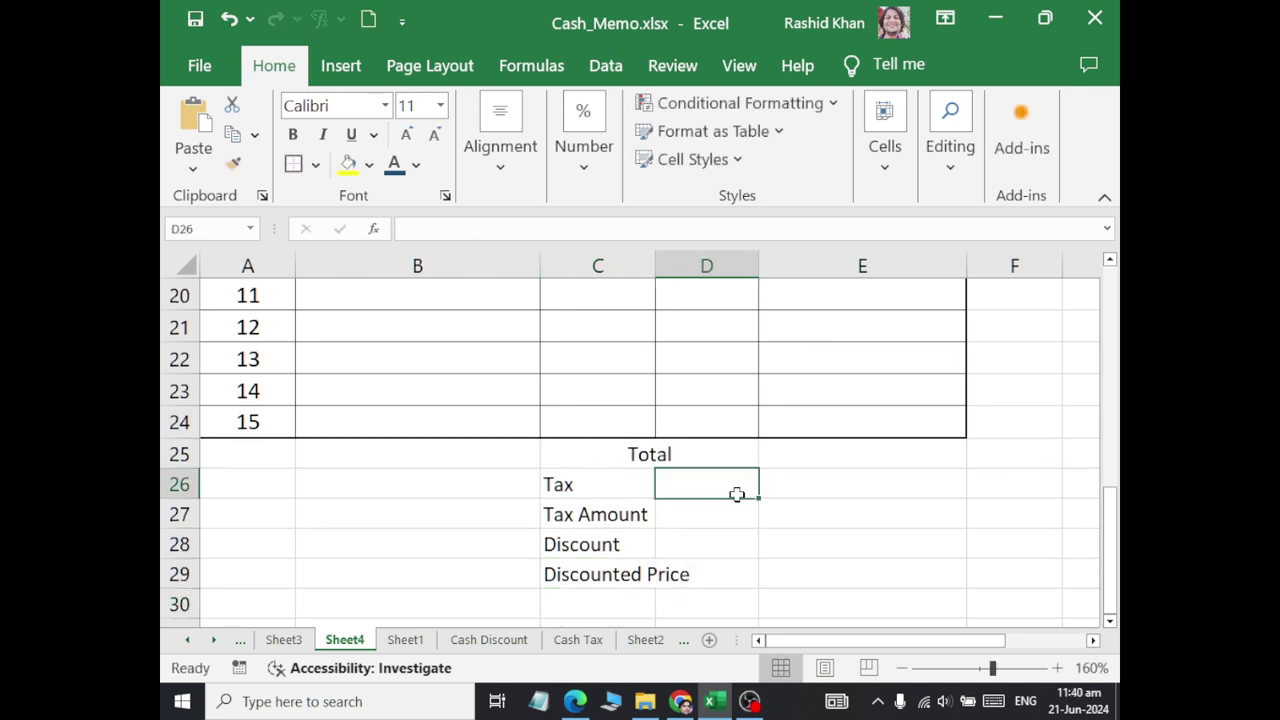
pyautogui.write('5%')
pyautogui.press('Return')
pyautogui.press('Return')
pyautogui.write('3')
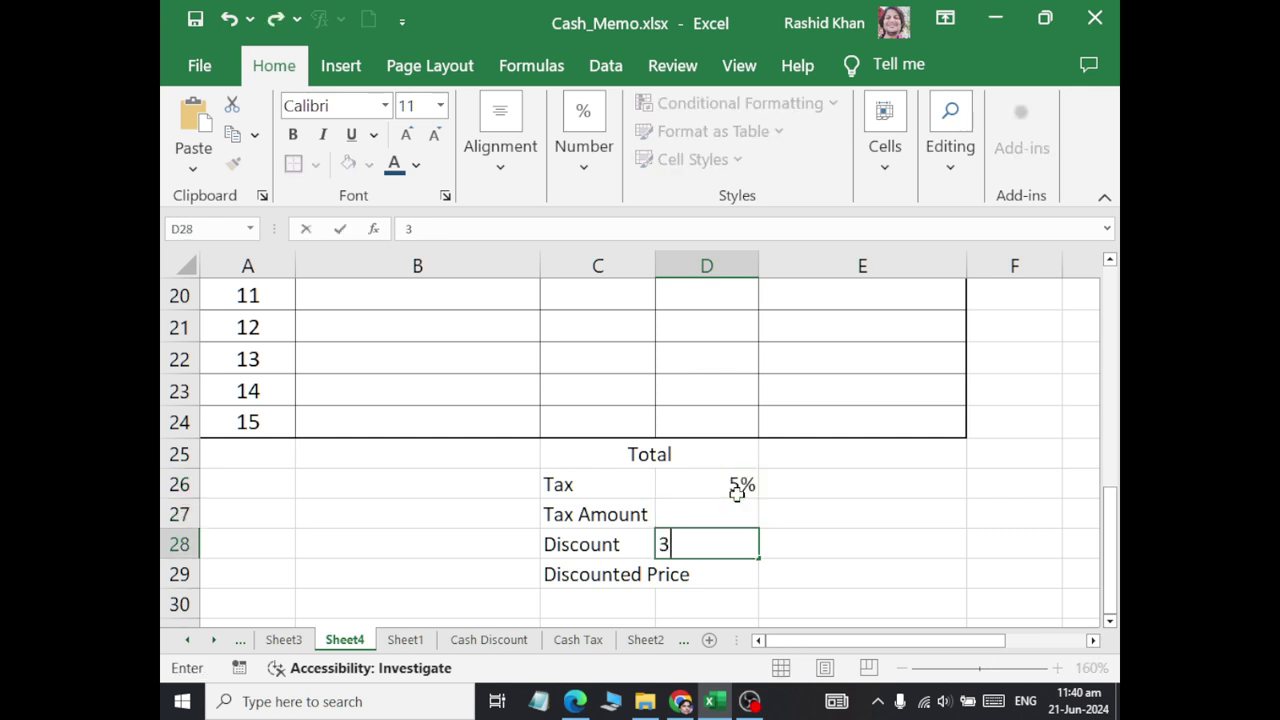
pyautogui.press('Return')
pyautogui.moveTo(573, 516); pyautogui.dragTo(740, 517)
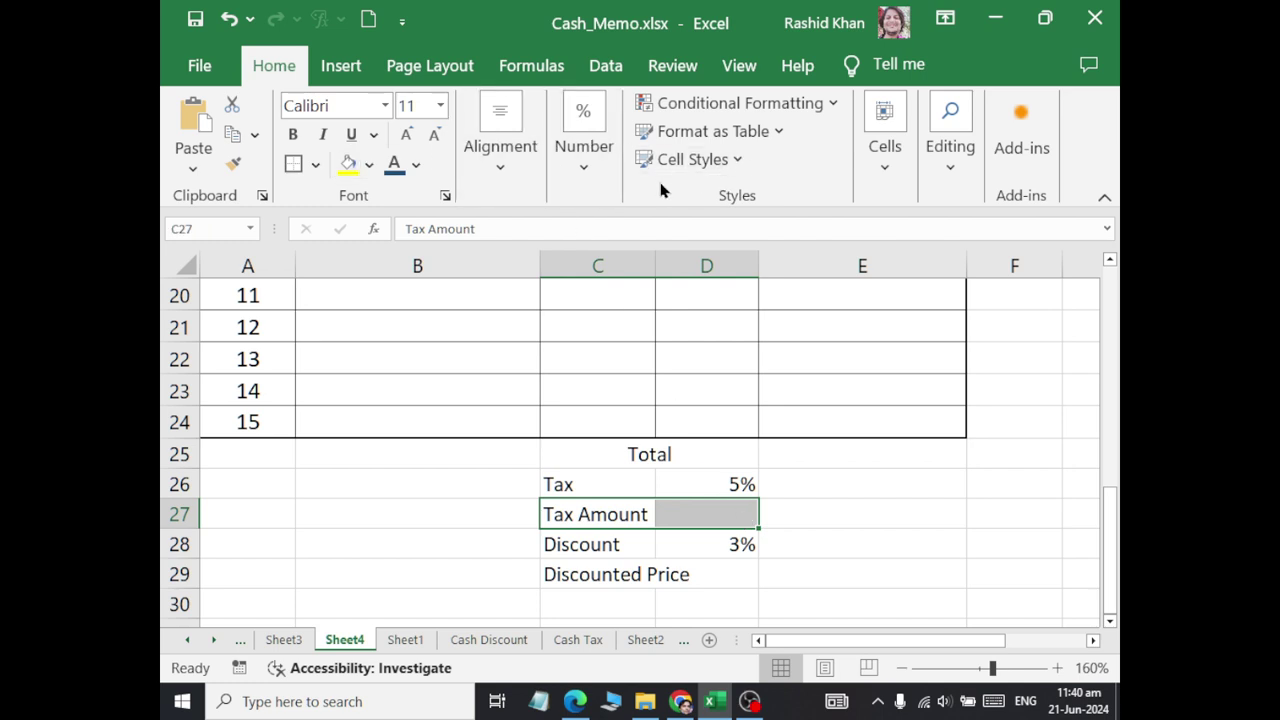
# Merge and right-align Tax Amount across C27:D27 and Discounted Price across C29:D29
pyautogui.click(585, 176)
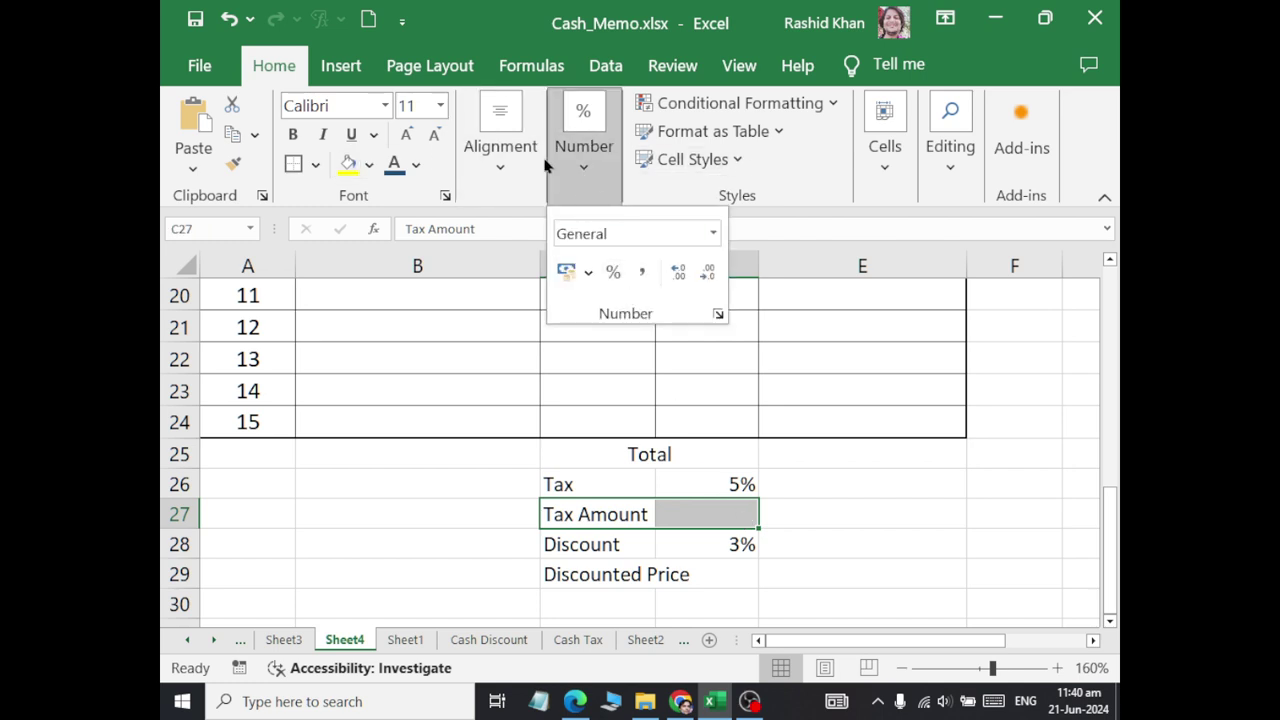
pyautogui.click(519, 178)
pyautogui.click(720, 276)
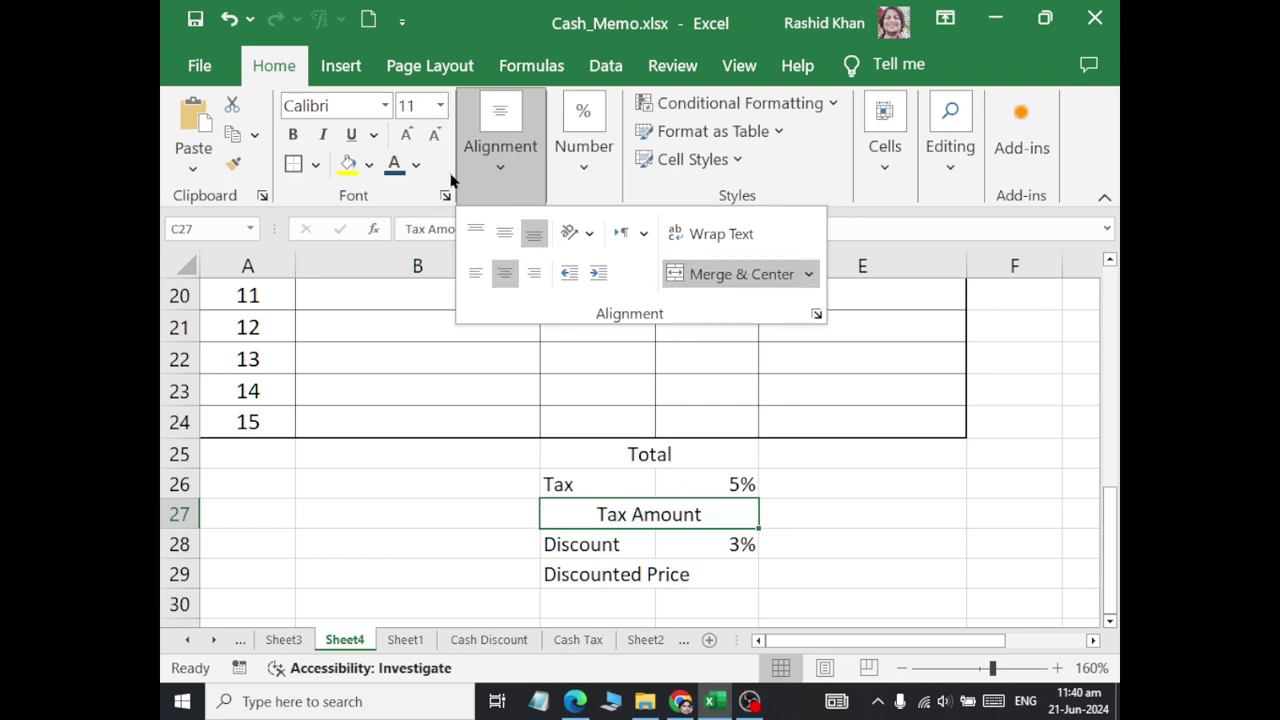
pyautogui.click(510, 172)
pyautogui.click(513, 178)
pyautogui.click(537, 274)
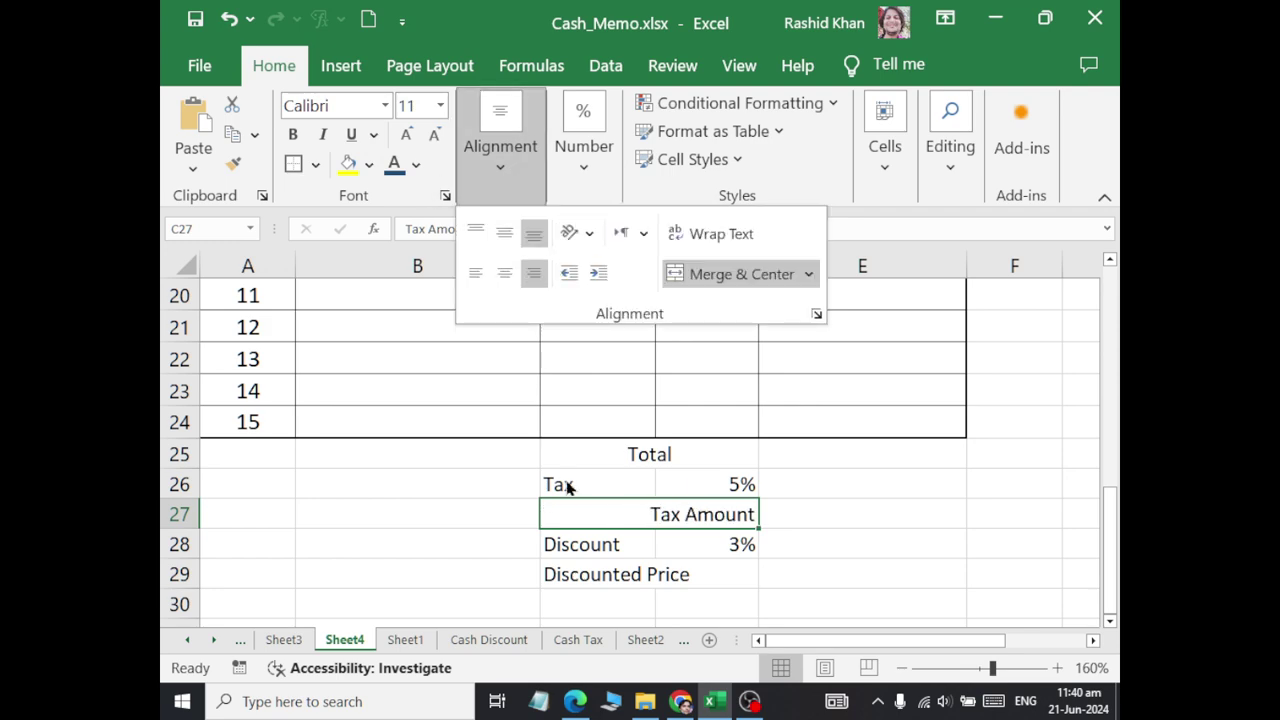
pyautogui.click(615, 567)
pyautogui.moveTo(592, 562); pyautogui.dragTo(696, 574)
pyautogui.click(509, 171)
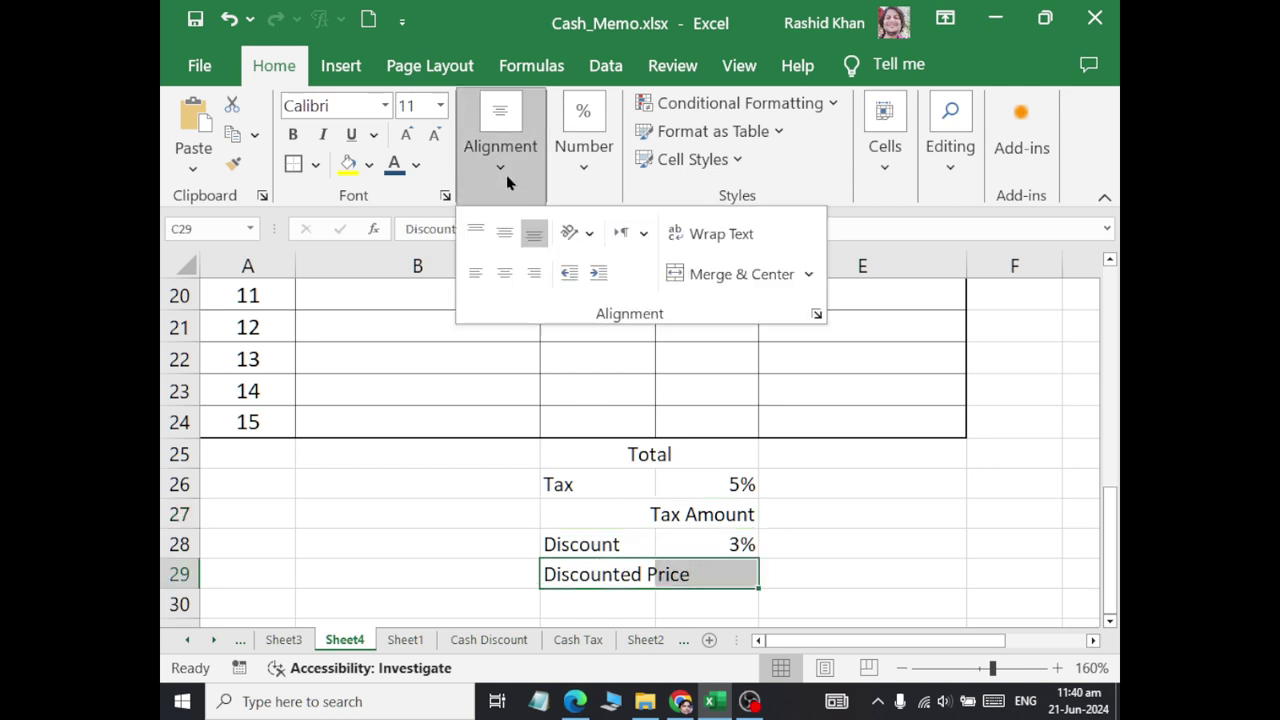
pyautogui.click(687, 285)
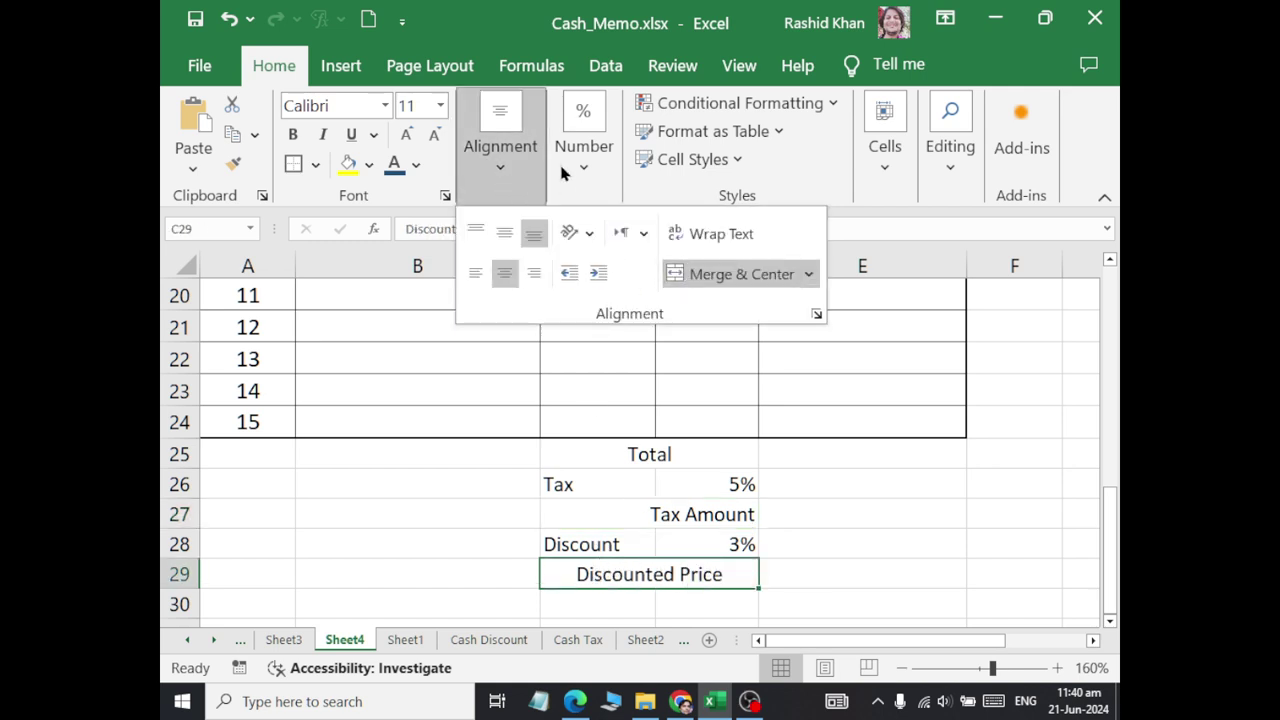
pyautogui.click(536, 275)
pyautogui.click(662, 560)
# Right-align and bold the summary block C25:D29 and apply the Heading 4 cell style
pyautogui.moveTo(608, 454); pyautogui.dragTo(686, 572)
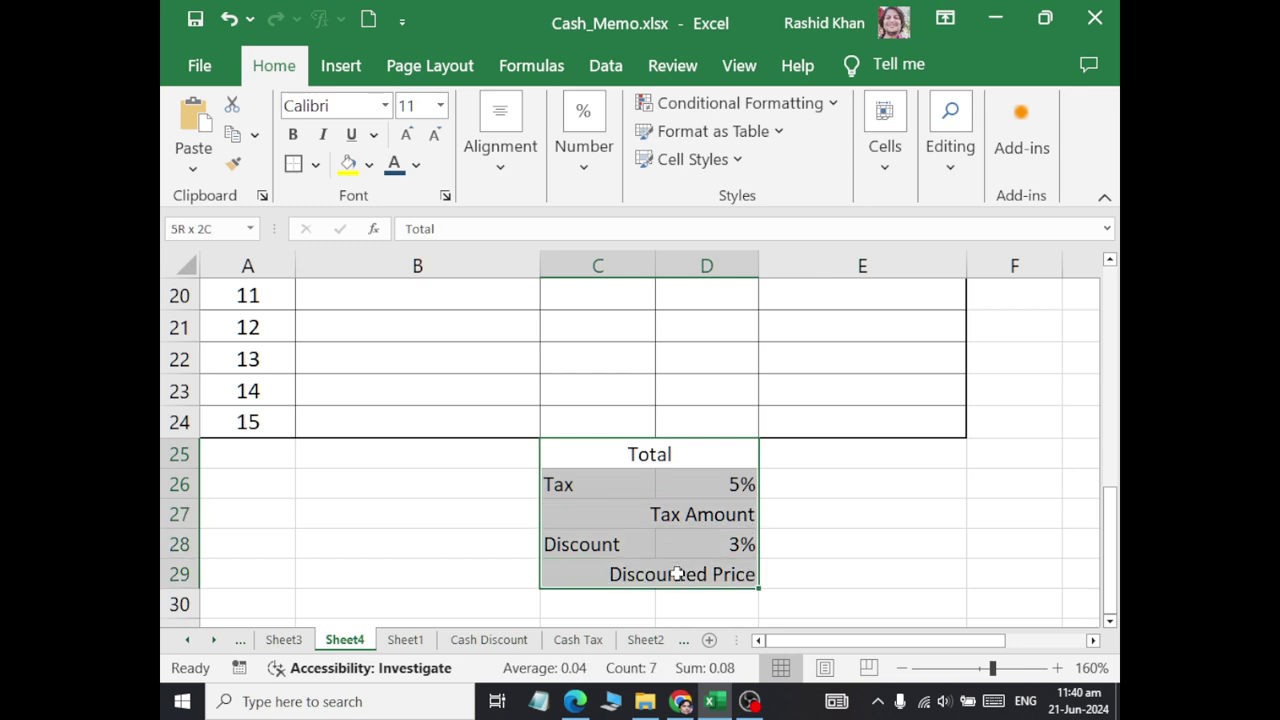
pyautogui.click(517, 178)
pyautogui.click(534, 274)
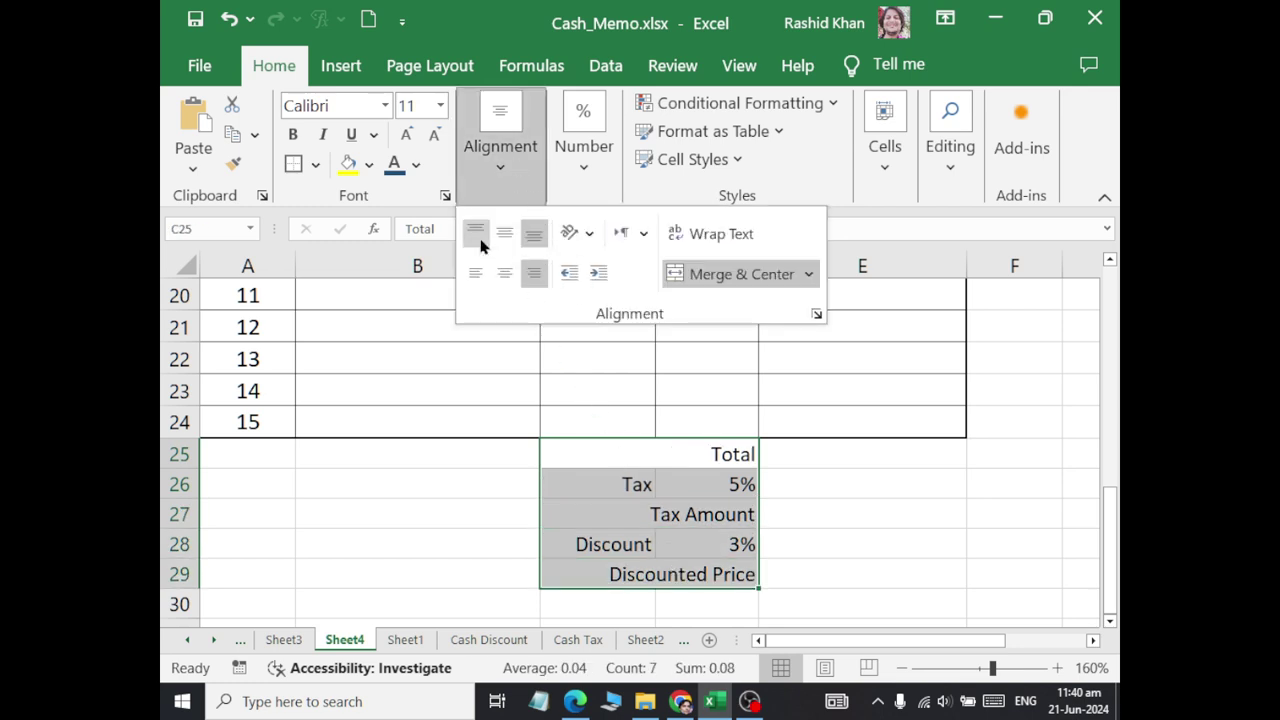
pyautogui.click(294, 137)
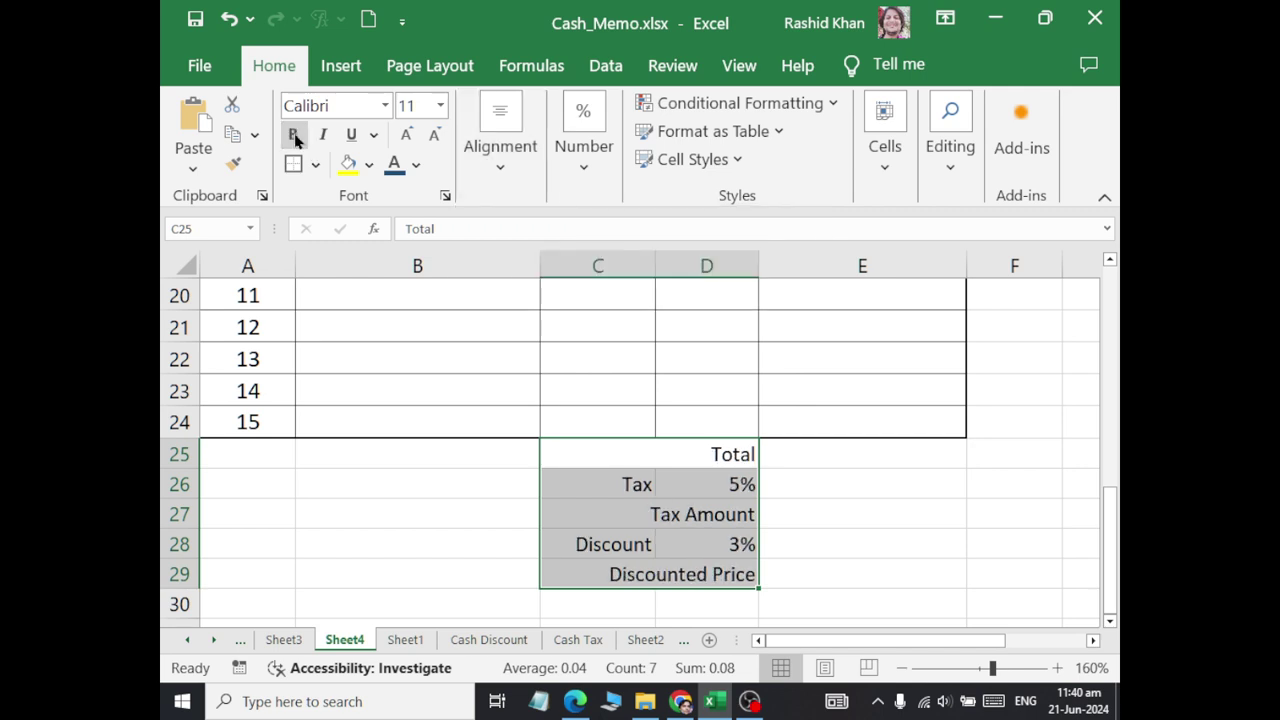
pyautogui.click(731, 156)
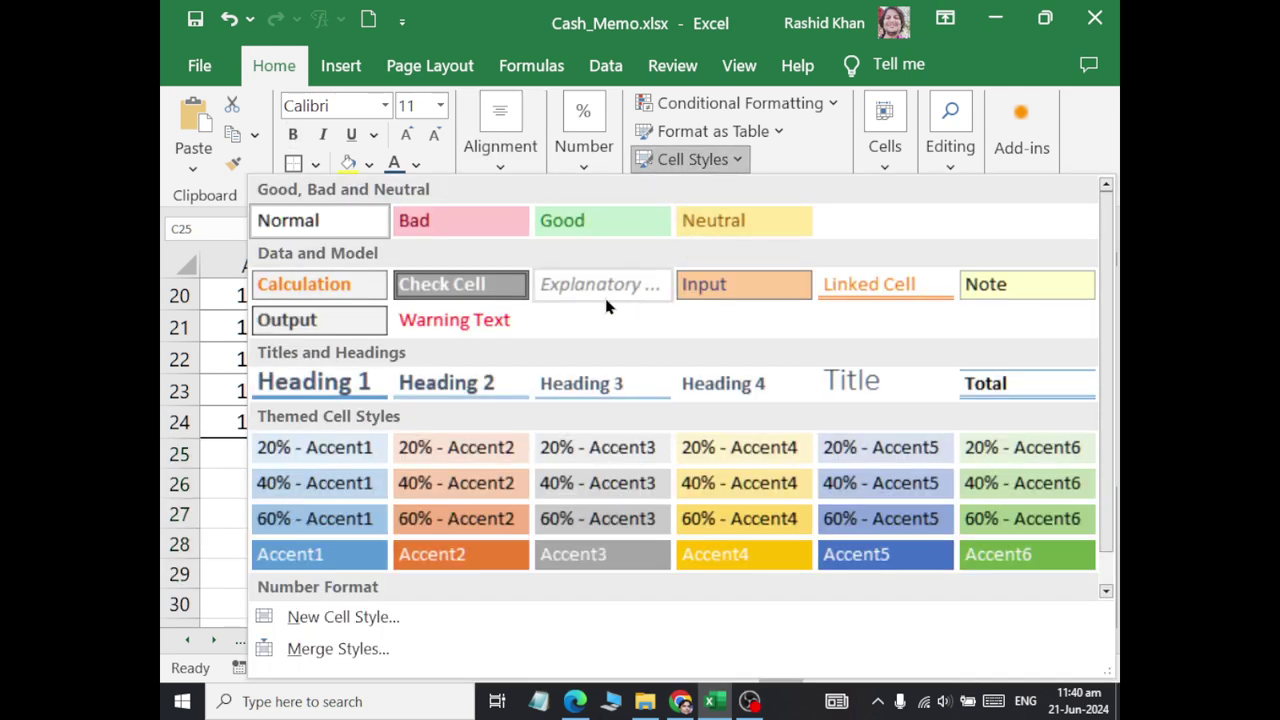
pyautogui.click(731, 378)
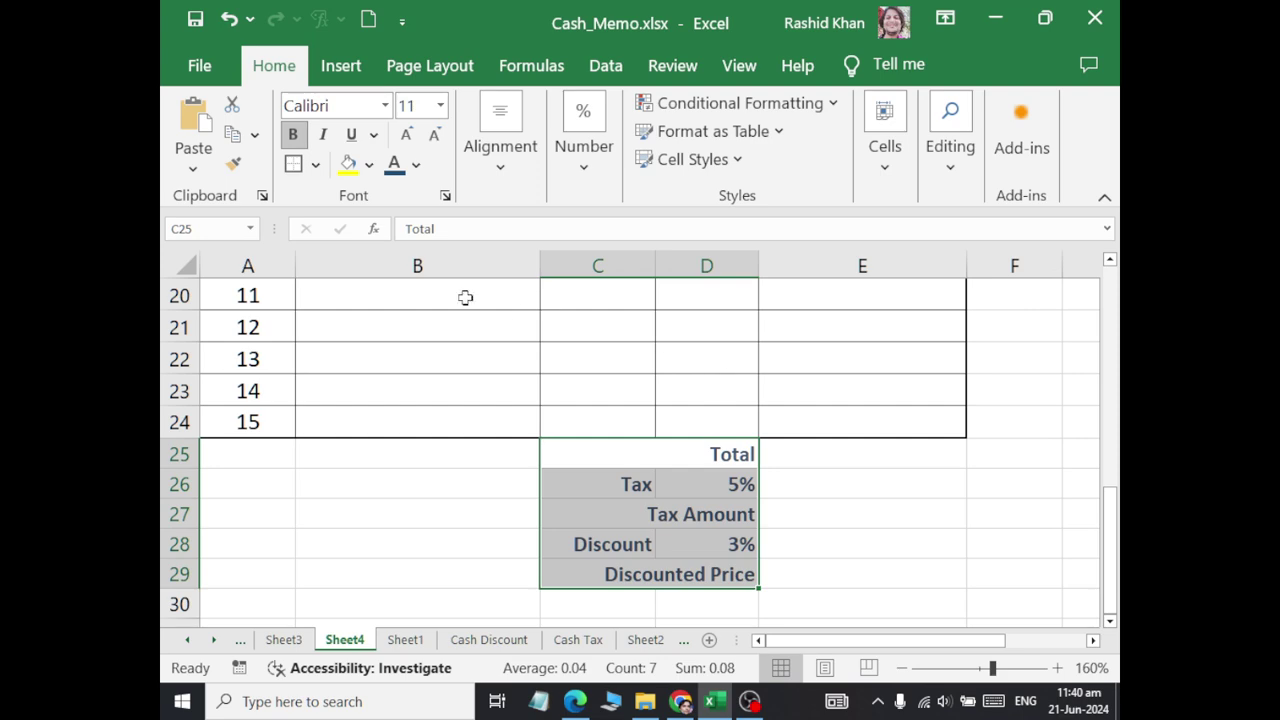
pyautogui.click(497, 150)
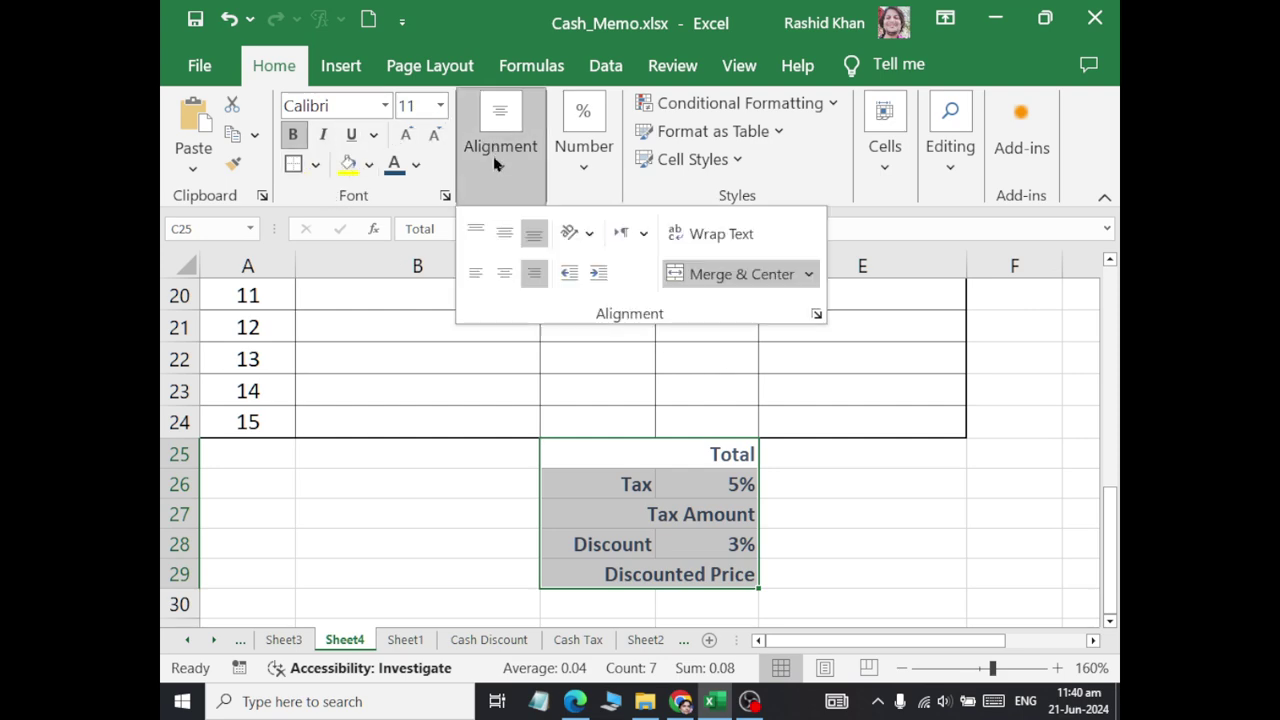
pyautogui.click(467, 458)
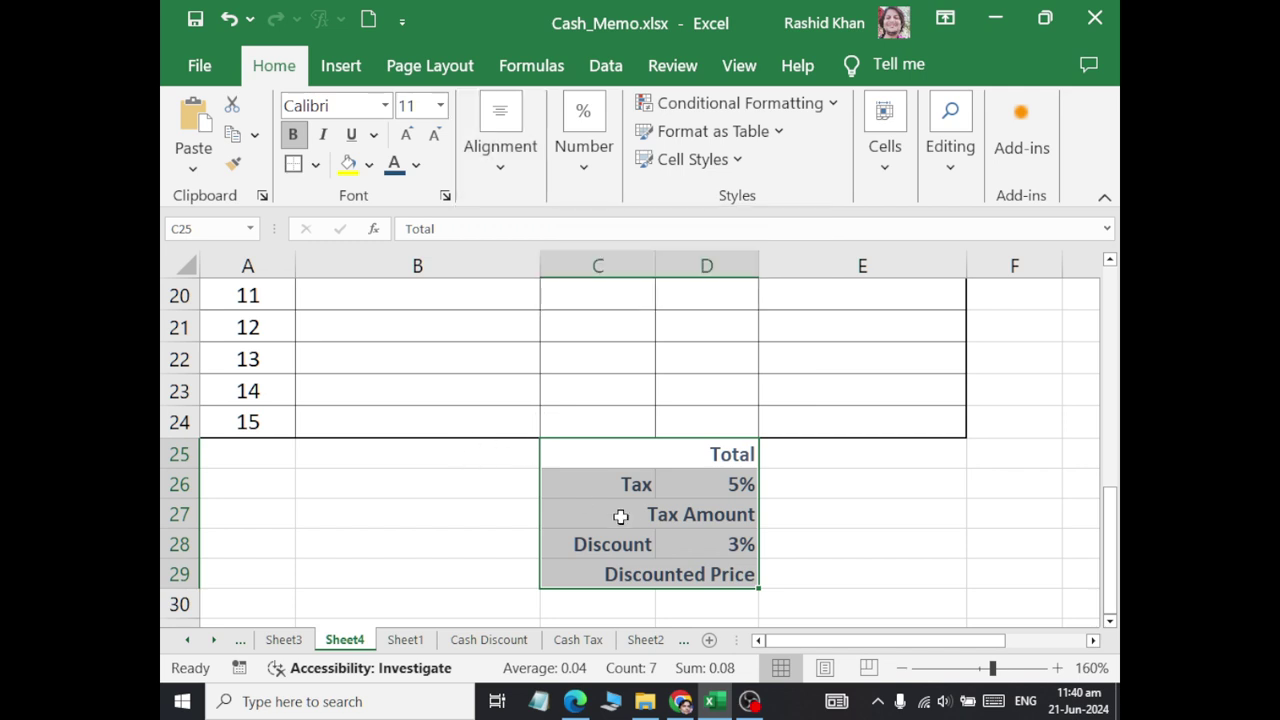
# Give the summary labels C25:D29 All Borders plus a Thick Outside Border
pyautogui.click(315, 164)
pyautogui.click(300, 388)
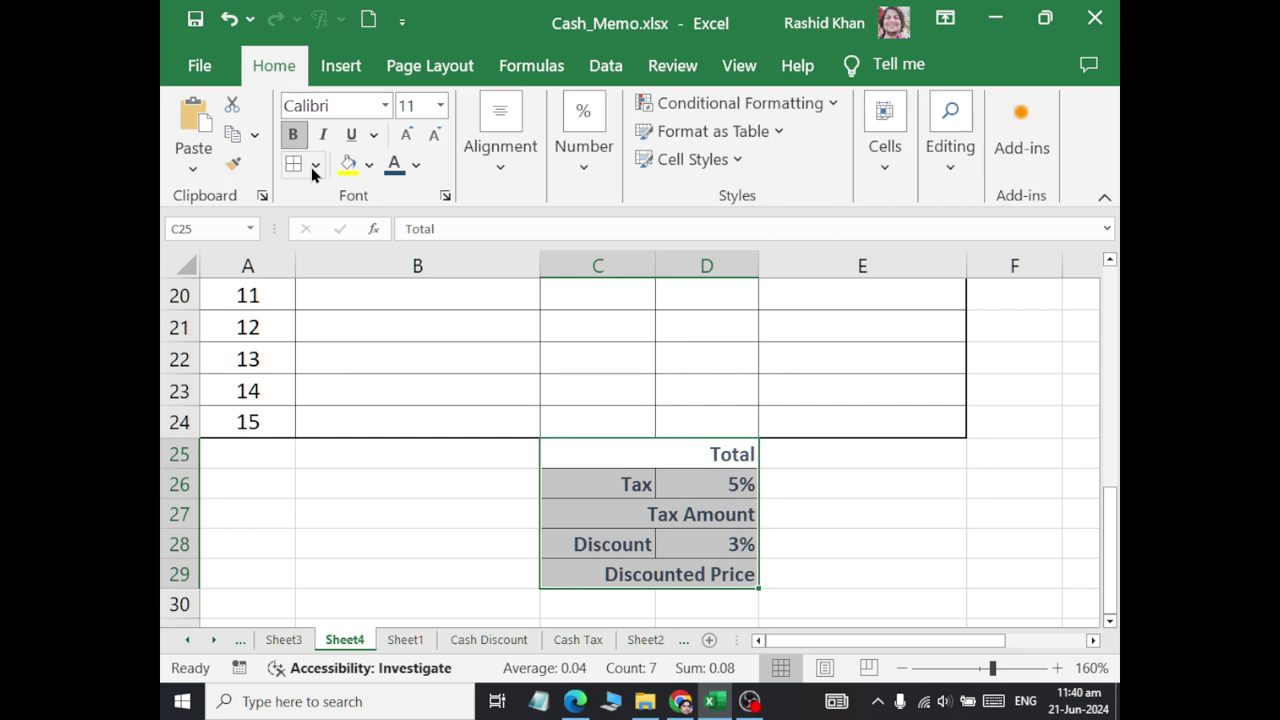
pyautogui.click(315, 164)
pyautogui.click(371, 451)
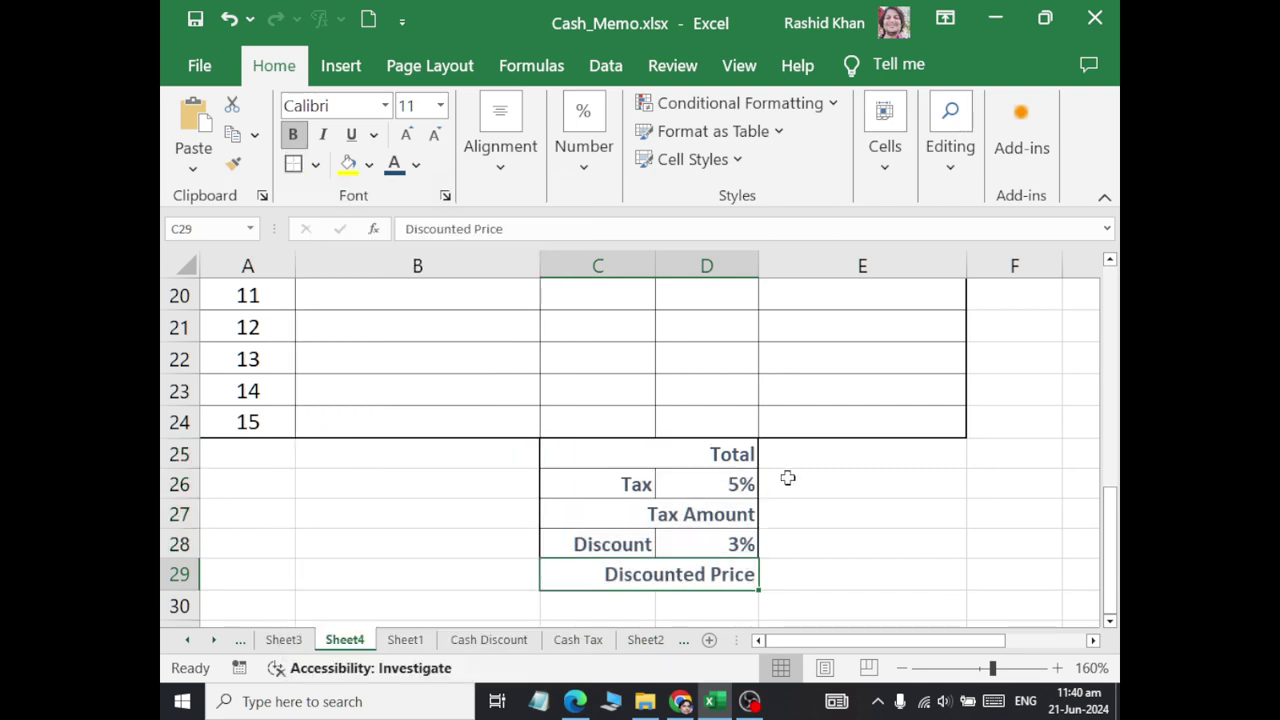
# Apply All Borders and a Thick Outside Border to the amount cells E25:E29
pyautogui.moveTo(790, 456); pyautogui.dragTo(800, 575)
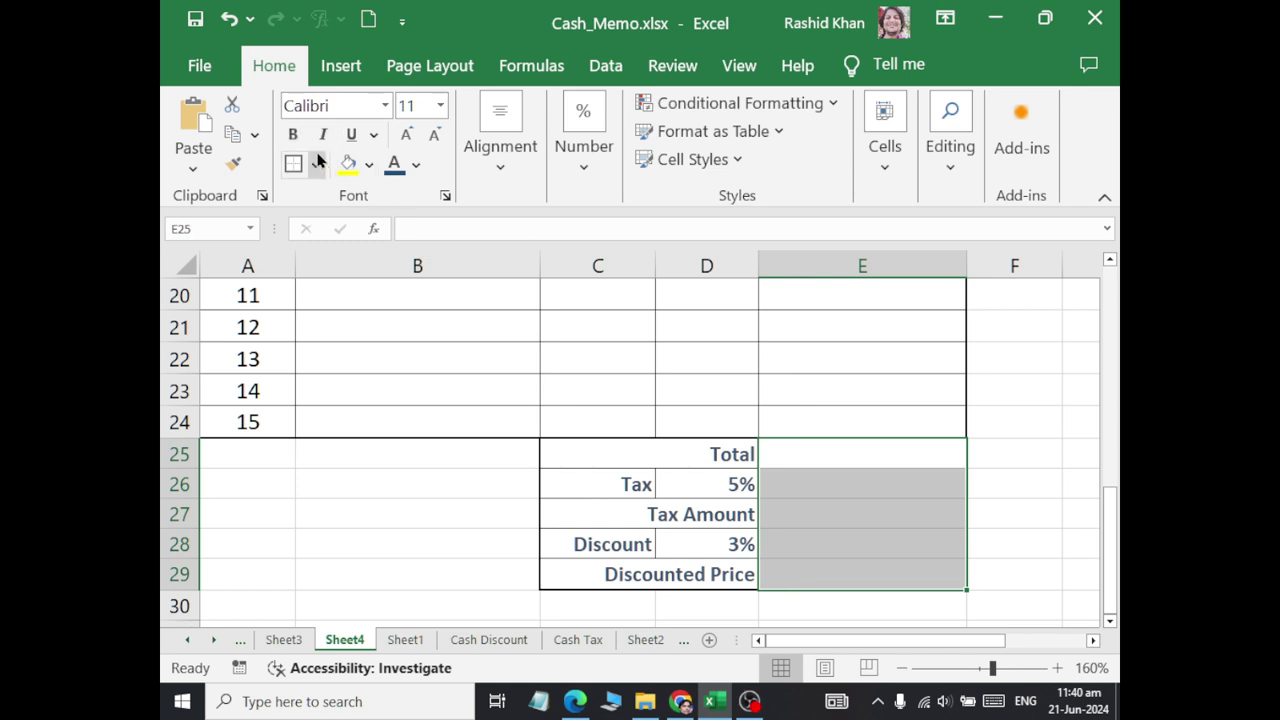
pyautogui.click(315, 164)
pyautogui.click(335, 388)
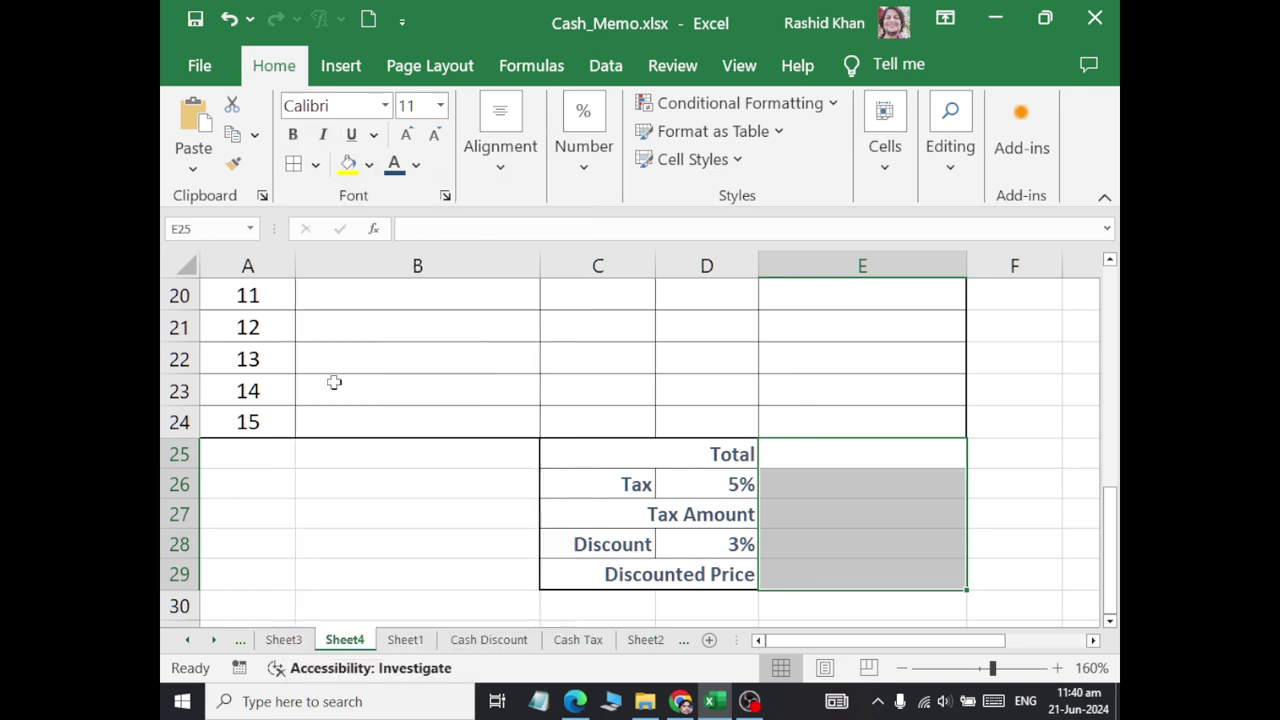
pyautogui.click(315, 164)
pyautogui.click(371, 451)
pyautogui.click(692, 515)
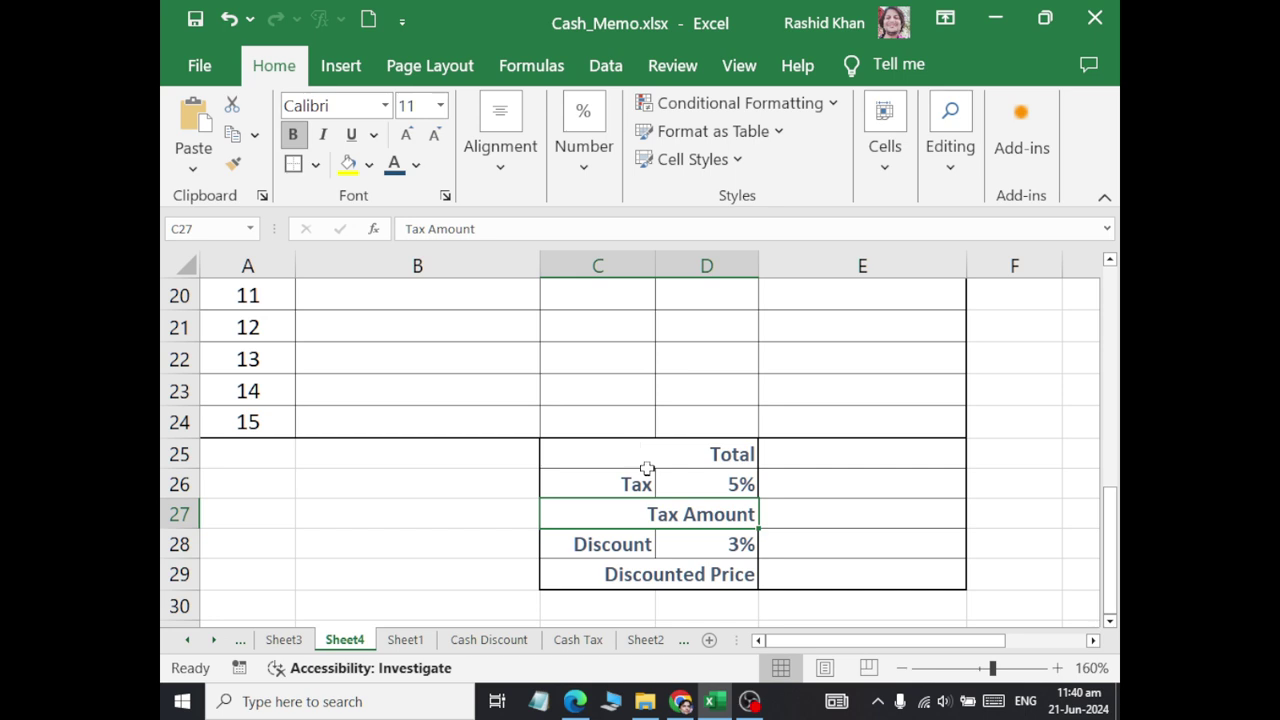
# Set the Tax Amount label in C27 to a dark red font colour
pyautogui.scroll(2, 690, 500)
pyautogui.scroll(-3, 712, 491)
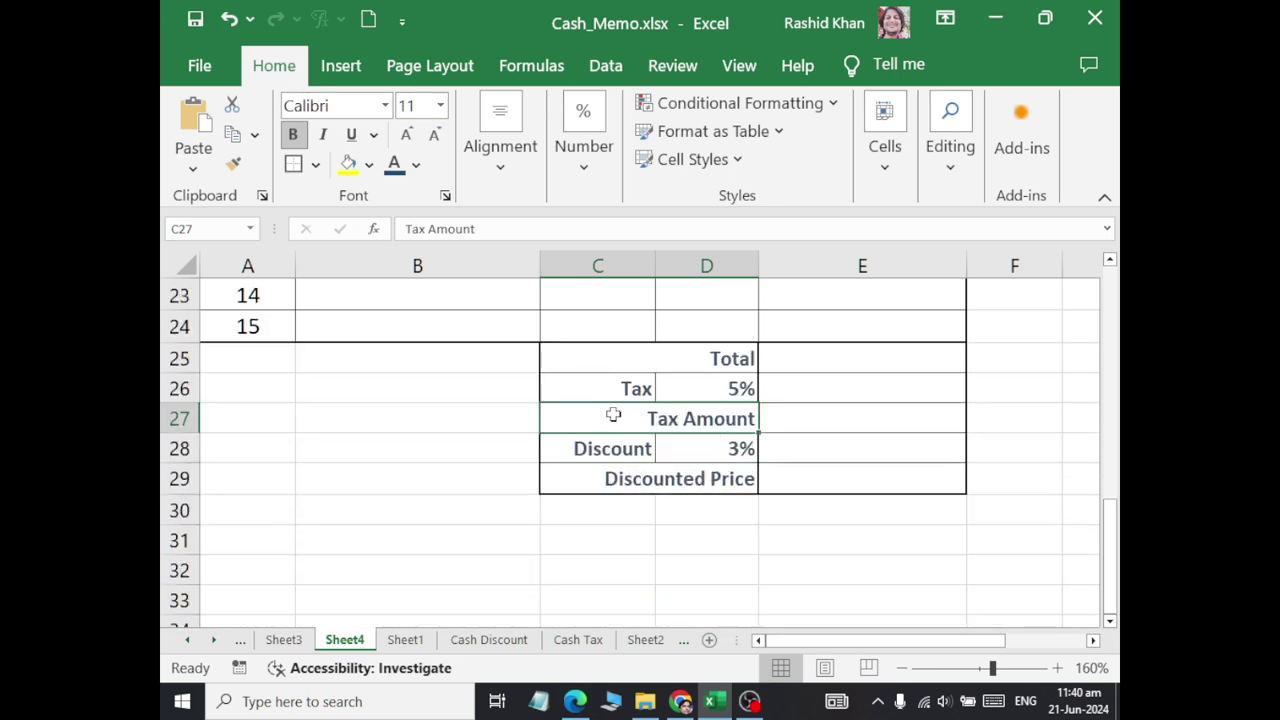
pyautogui.click(416, 165)
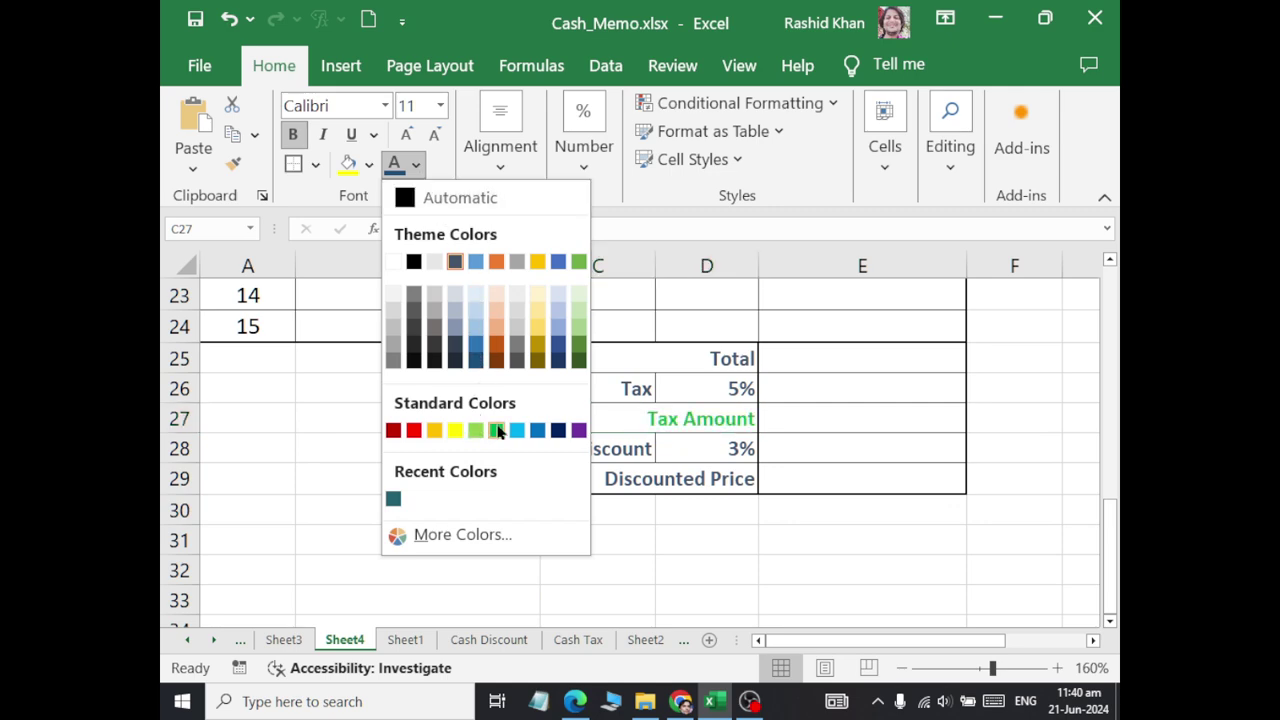
pyautogui.click(690, 394)
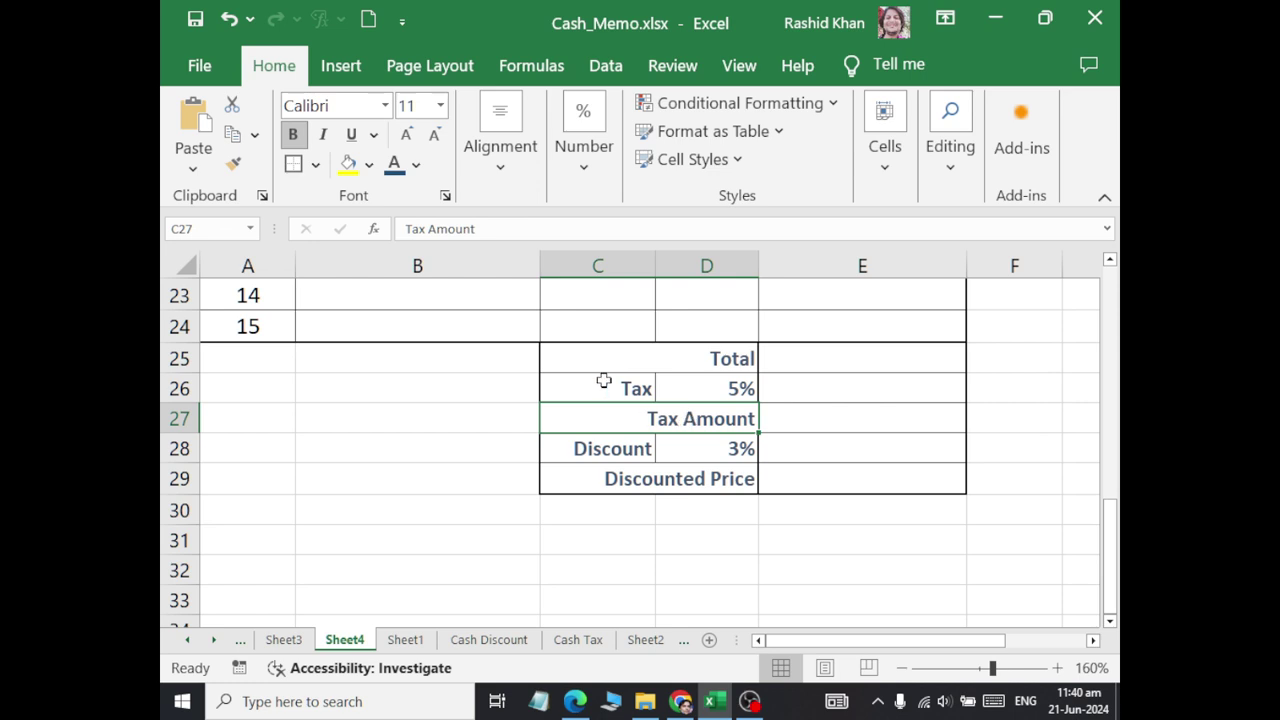
pyautogui.click(369, 165)
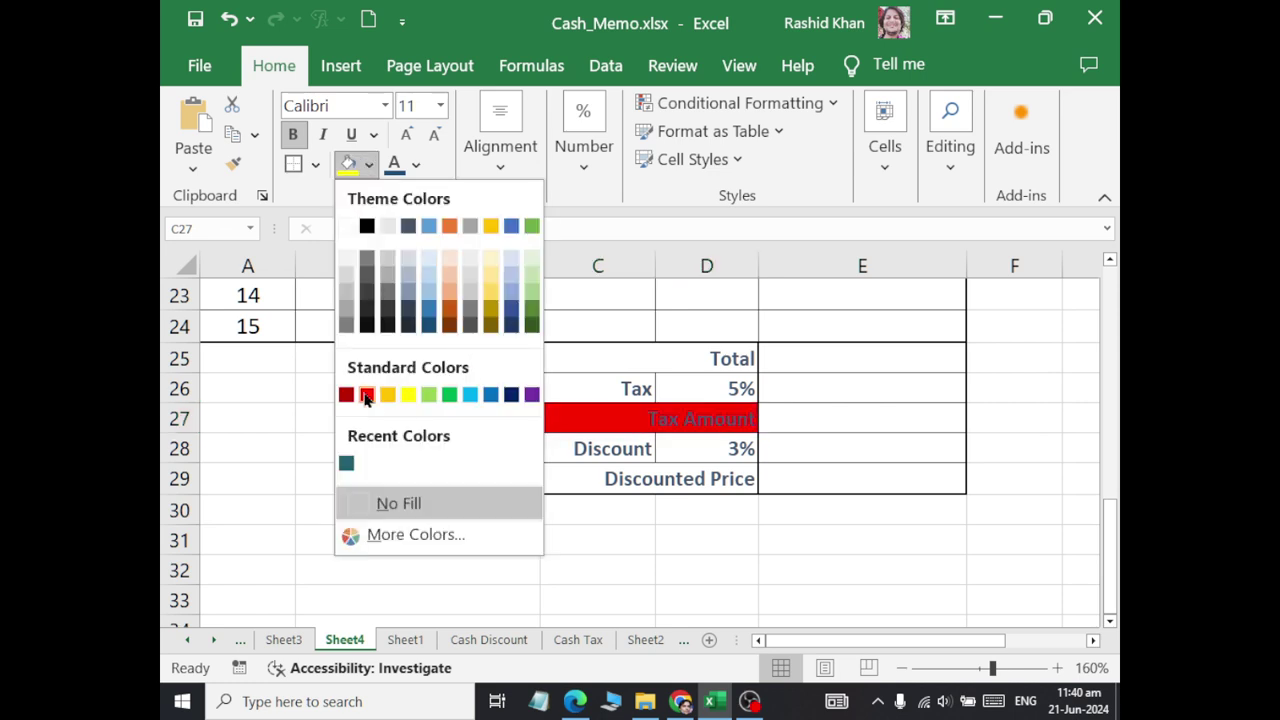
pyautogui.click(385, 172)
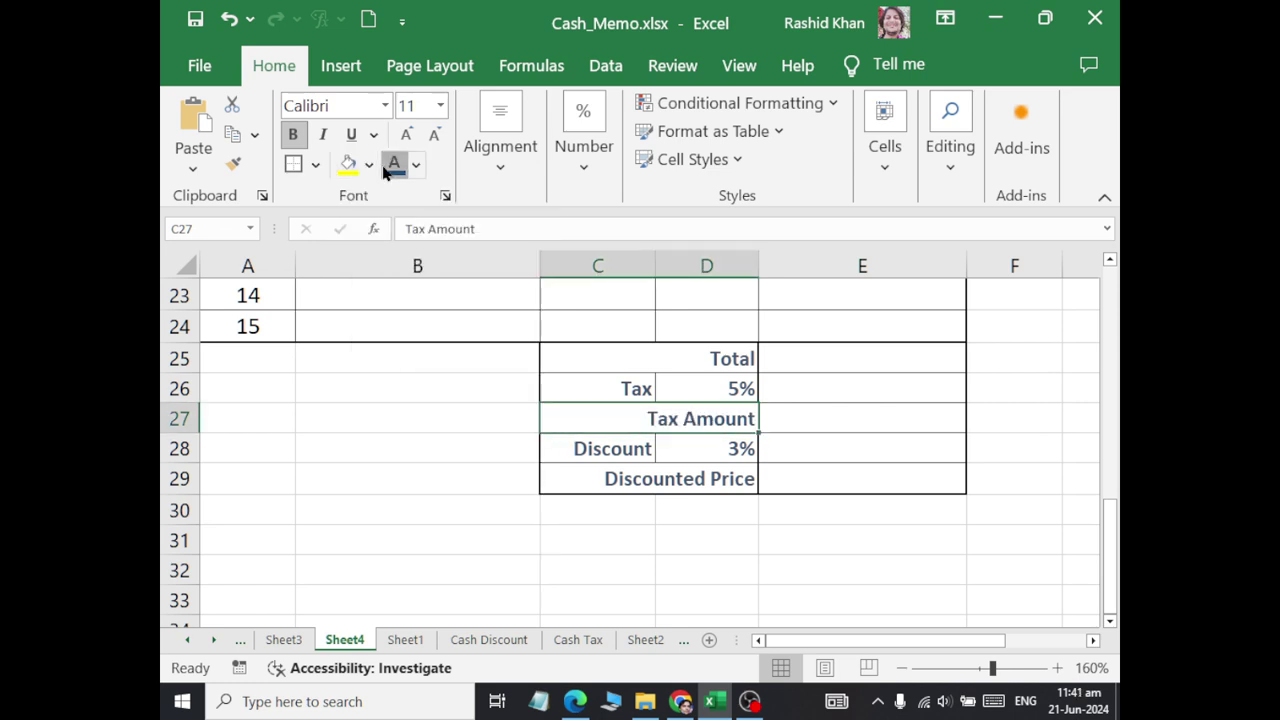
pyautogui.click(415, 165)
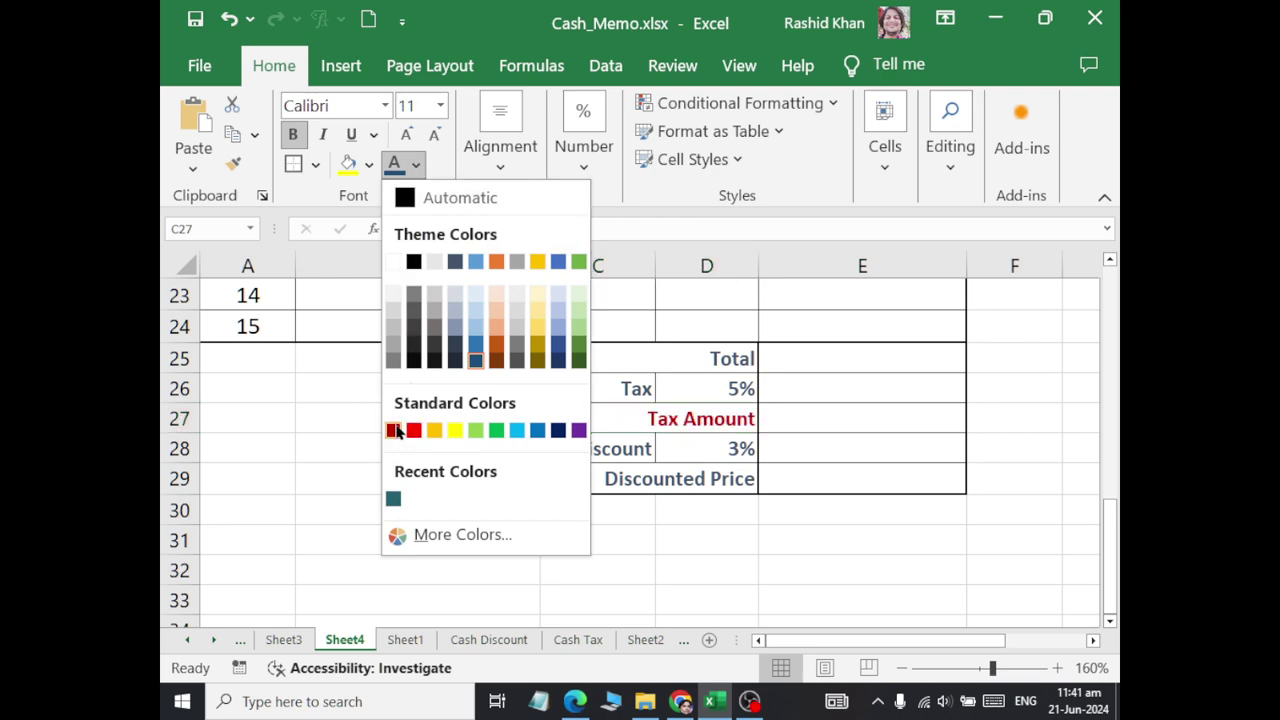
pyautogui.click(396, 430)
# Set the Discounted Price label in C29 to a blue font colour
pyautogui.click(556, 458)
pyautogui.click(600, 478)
pyautogui.click(416, 166)
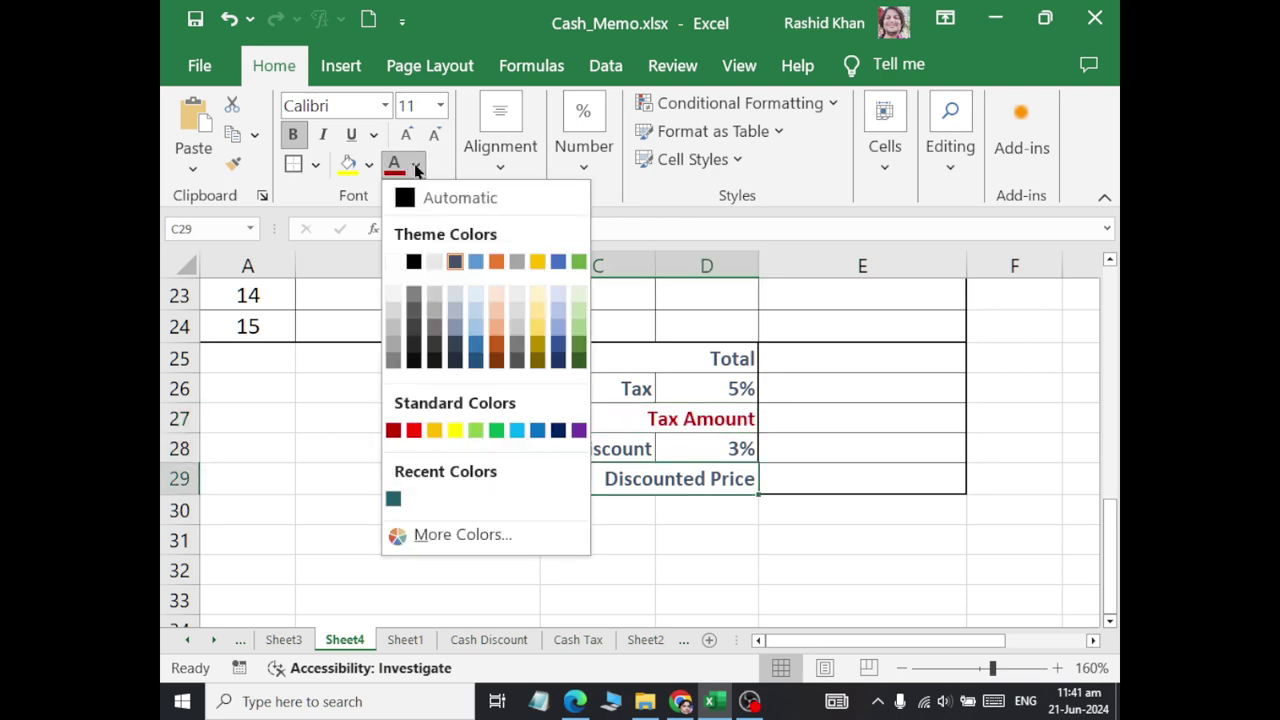
pyautogui.click(537, 431)
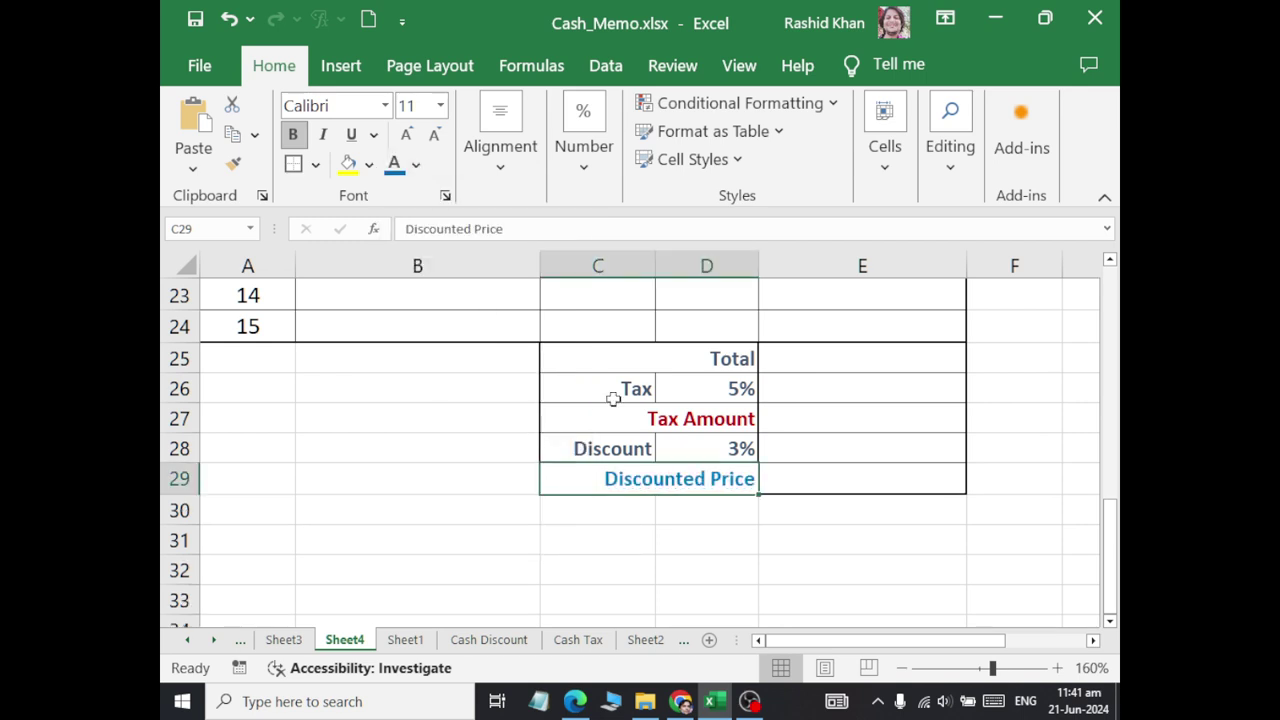
pyautogui.click(666, 366)
pyautogui.scroll(4, 769, 486)
pyautogui.scroll(2, 769, 474)
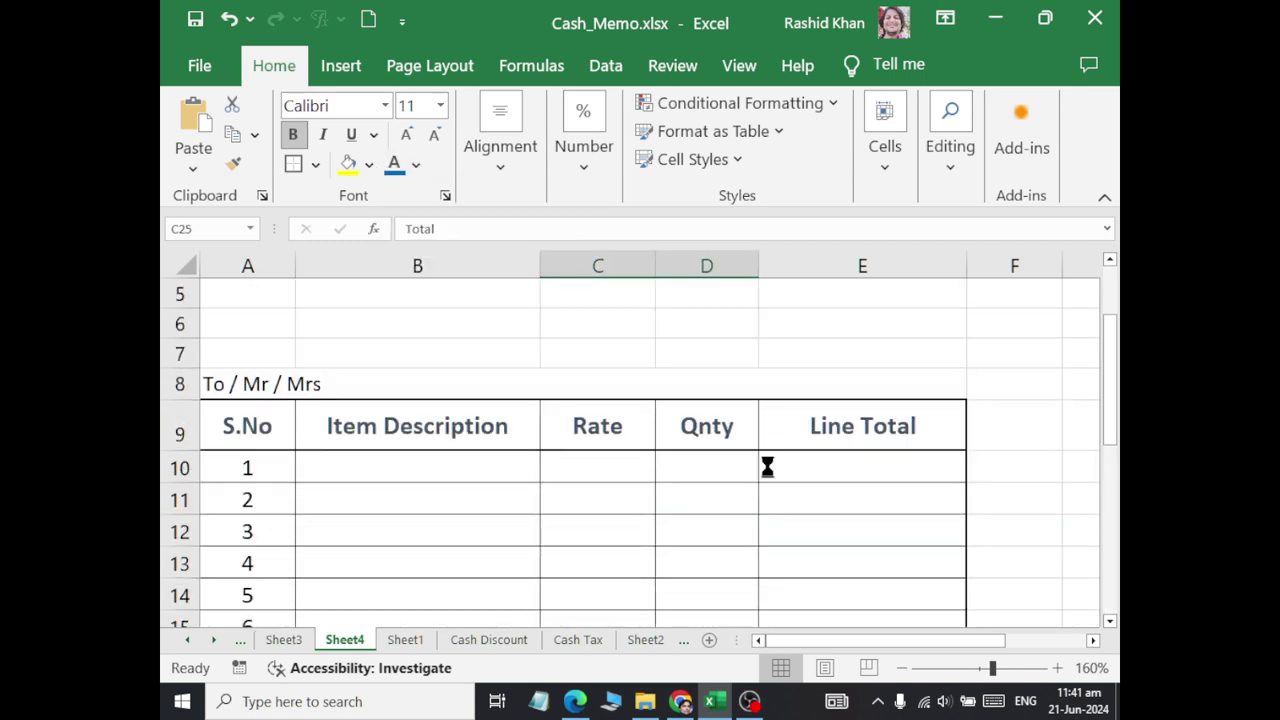
pyautogui.keyDown('ctrl'); pyautogui.scroll(-1, 767, 467); pyautogui.keyUp('ctrl')
pyautogui.keyDown('ctrl'); pyautogui.scroll(-1, 767, 467); pyautogui.keyUp('ctrl')
pyautogui.scroll(1, 767, 467)
pyautogui.keyDown('ctrl'); pyautogui.scroll(-2, 767, 467); pyautogui.keyUp('ctrl')
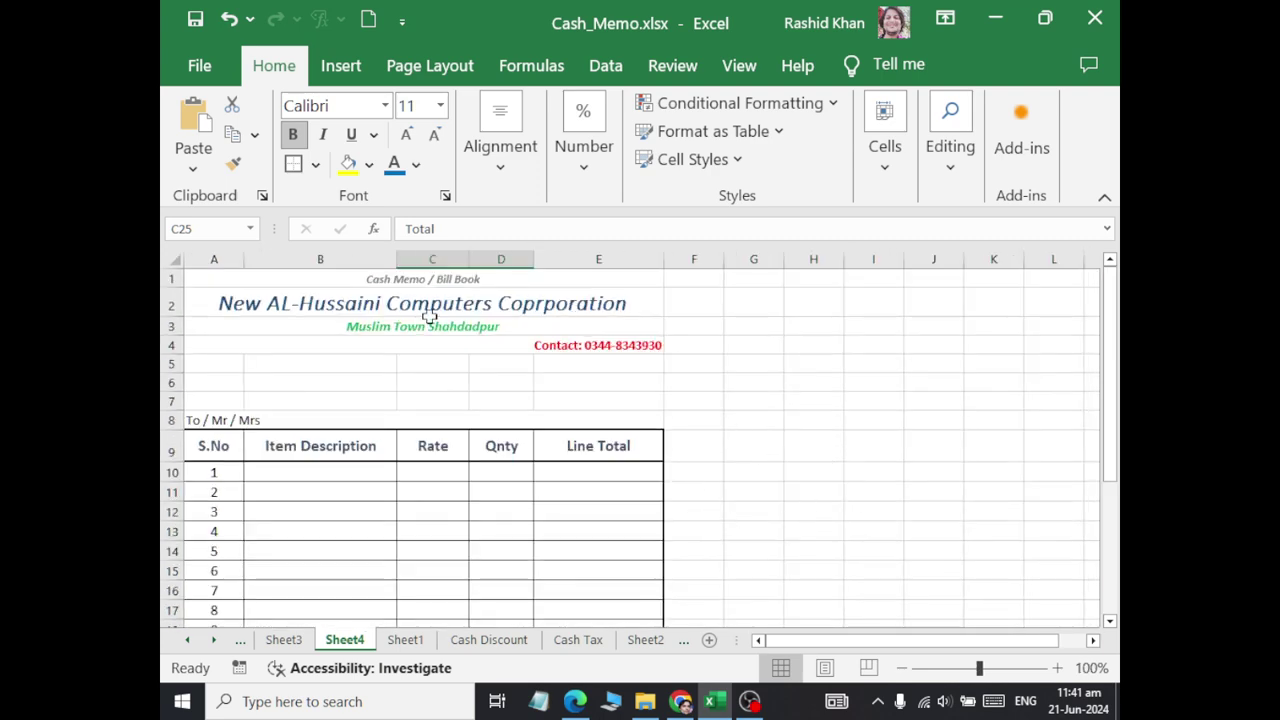
pyautogui.keyDown('ctrl'); pyautogui.scroll(1, 429, 316); pyautogui.keyUp('ctrl')
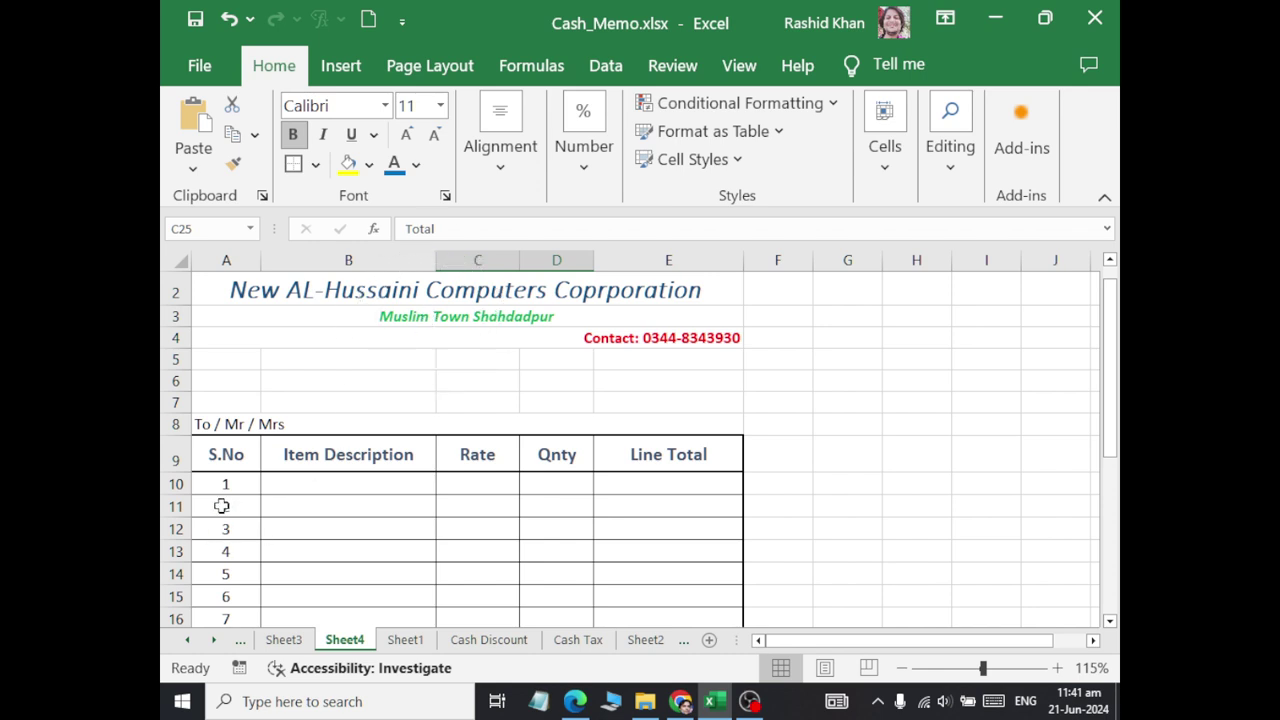
# Give header cells A9:E9 white text and a dark blue fill, replacing a first light blue-grey fill
pyautogui.moveTo(220, 454); pyautogui.dragTo(668, 456)
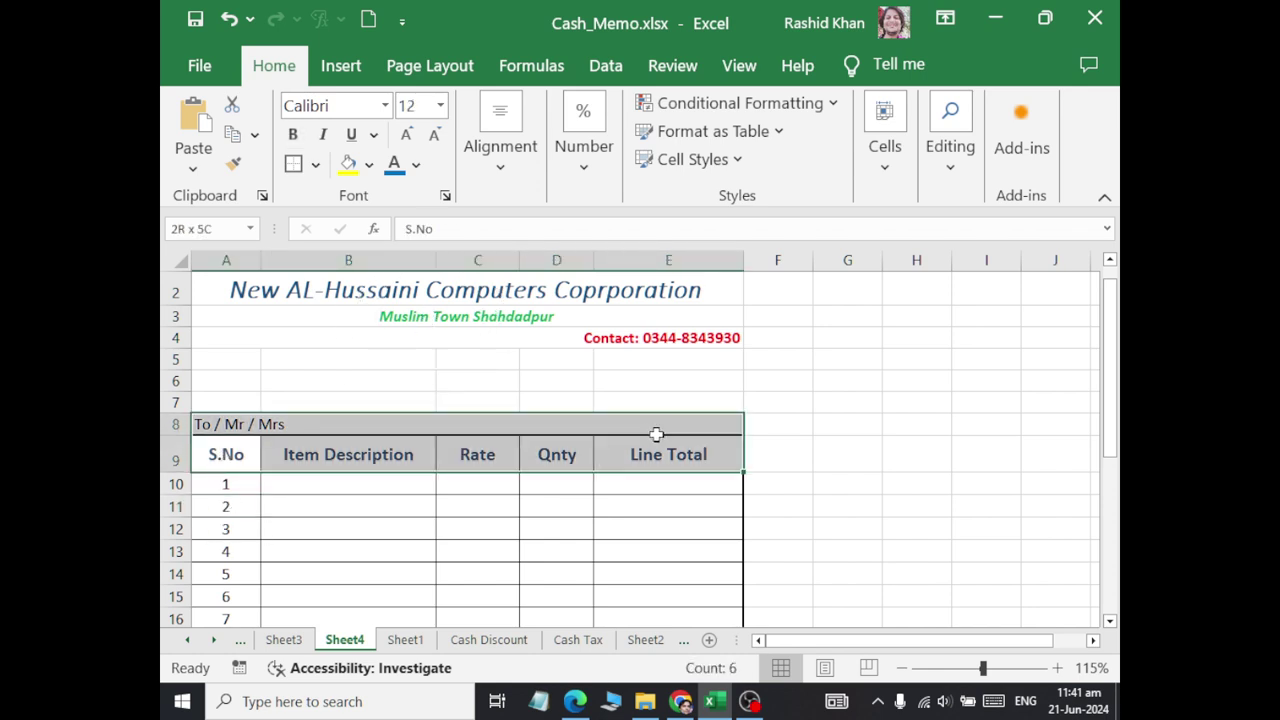
pyautogui.click(369, 165)
pyautogui.click(435, 290)
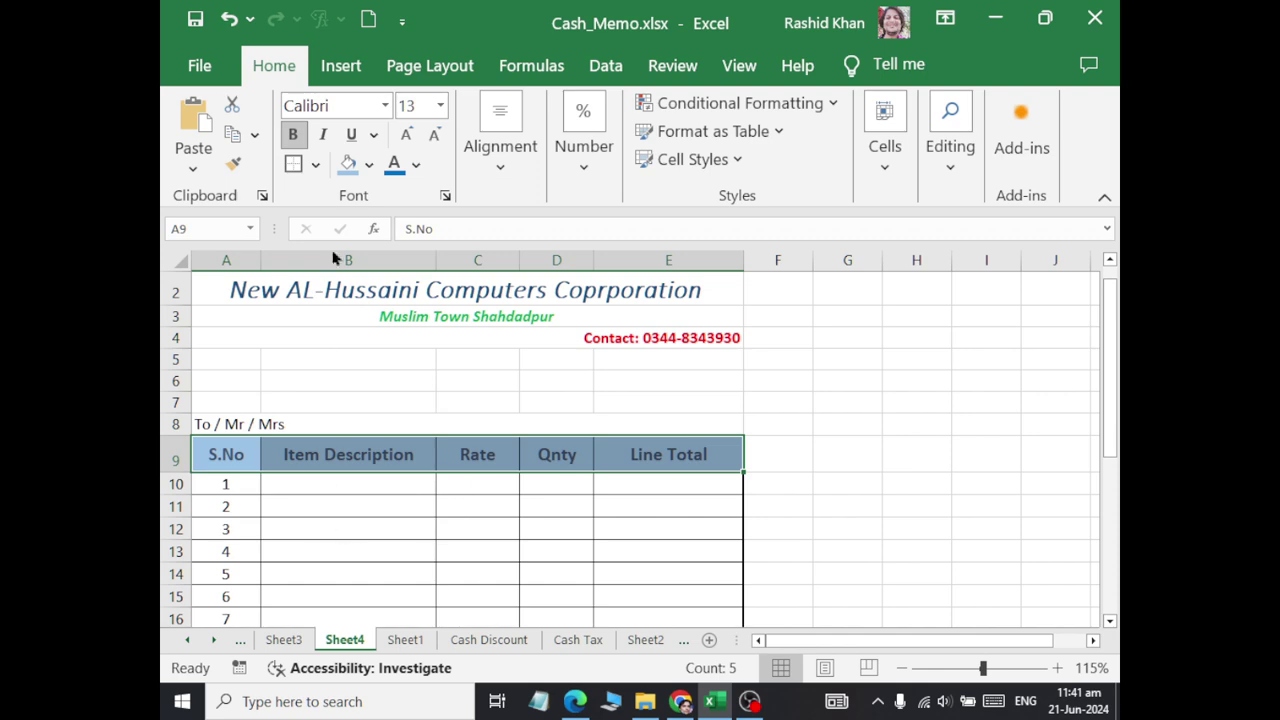
pyautogui.click(416, 165)
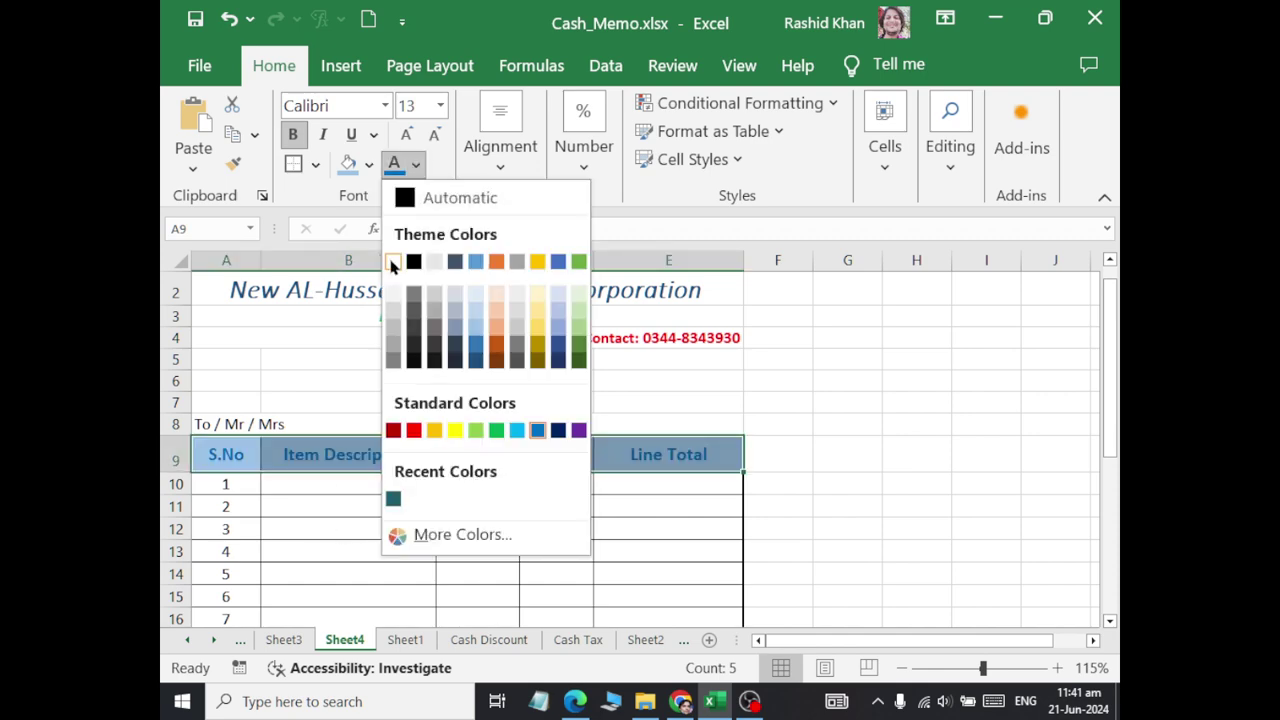
pyautogui.click(392, 262)
pyautogui.click(337, 527)
pyautogui.moveTo(218, 454); pyautogui.dragTo(660, 455)
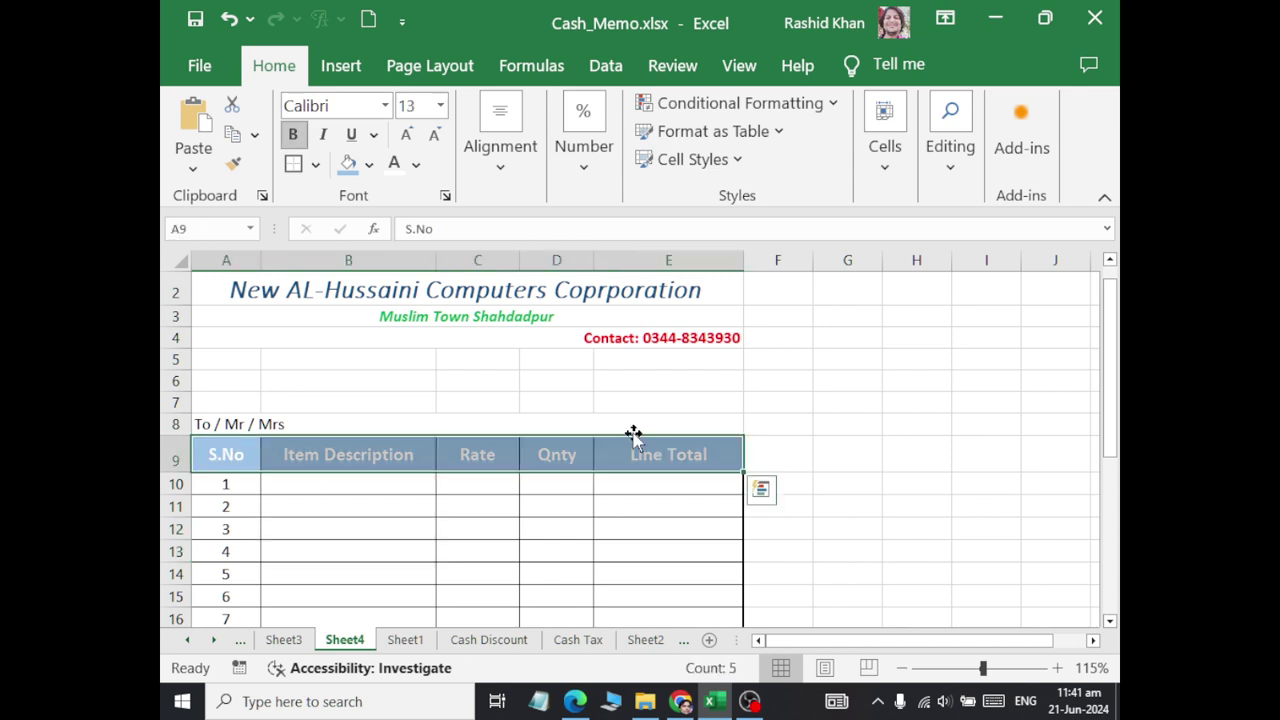
pyautogui.click(369, 165)
pyautogui.click(420, 366)
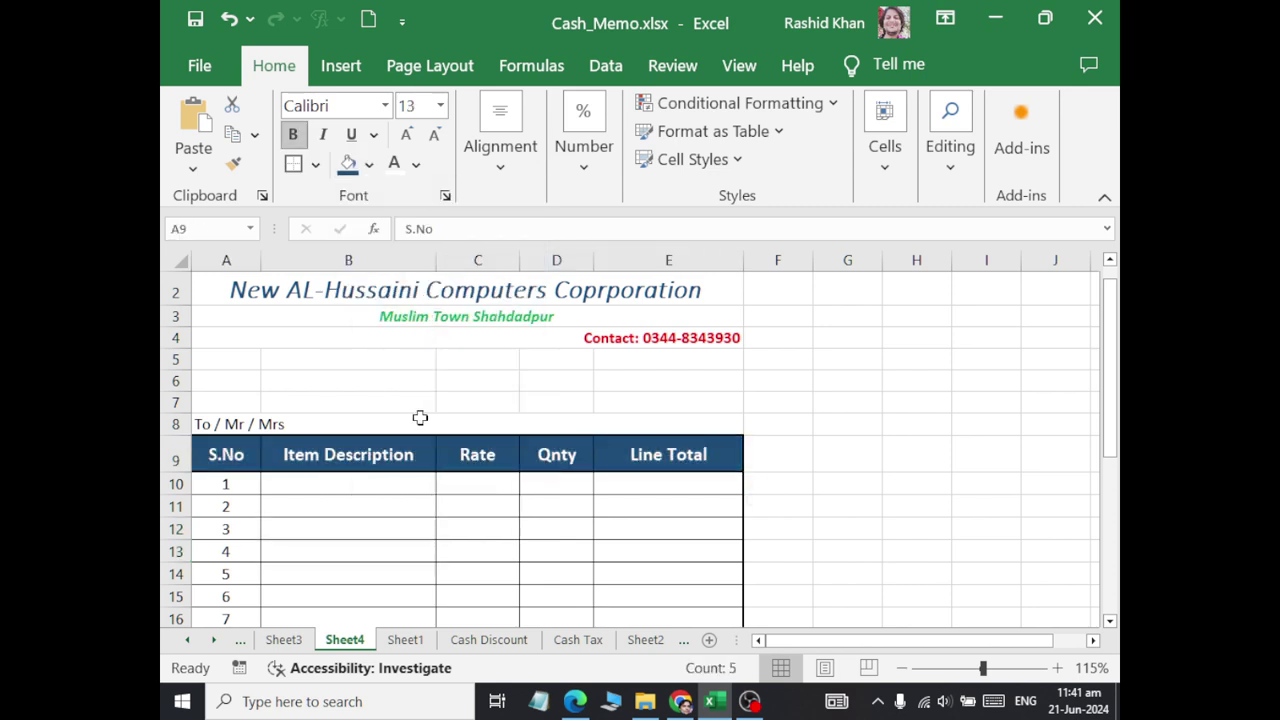
pyautogui.click(320, 529)
pyautogui.click(251, 505)
# Enter 'RAM 02 GB' as the first item description in B10
pyautogui.scroll(1, 452, 420)
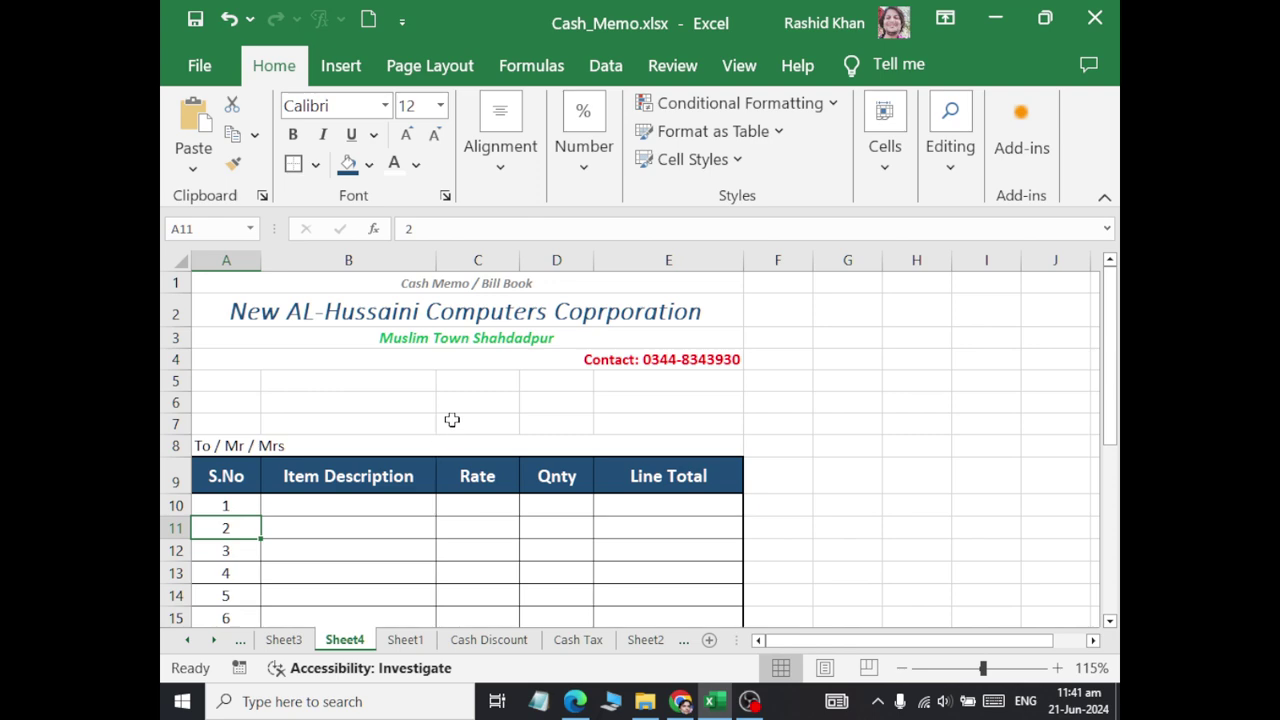
pyautogui.keyDown('ctrl'); pyautogui.scroll(-2, 452, 420); pyautogui.keyUp('ctrl')
pyautogui.scroll(-1, 430, 473)
pyautogui.keyDown('ctrl'); pyautogui.scroll(1, 244, 409); pyautogui.keyUp('ctrl')
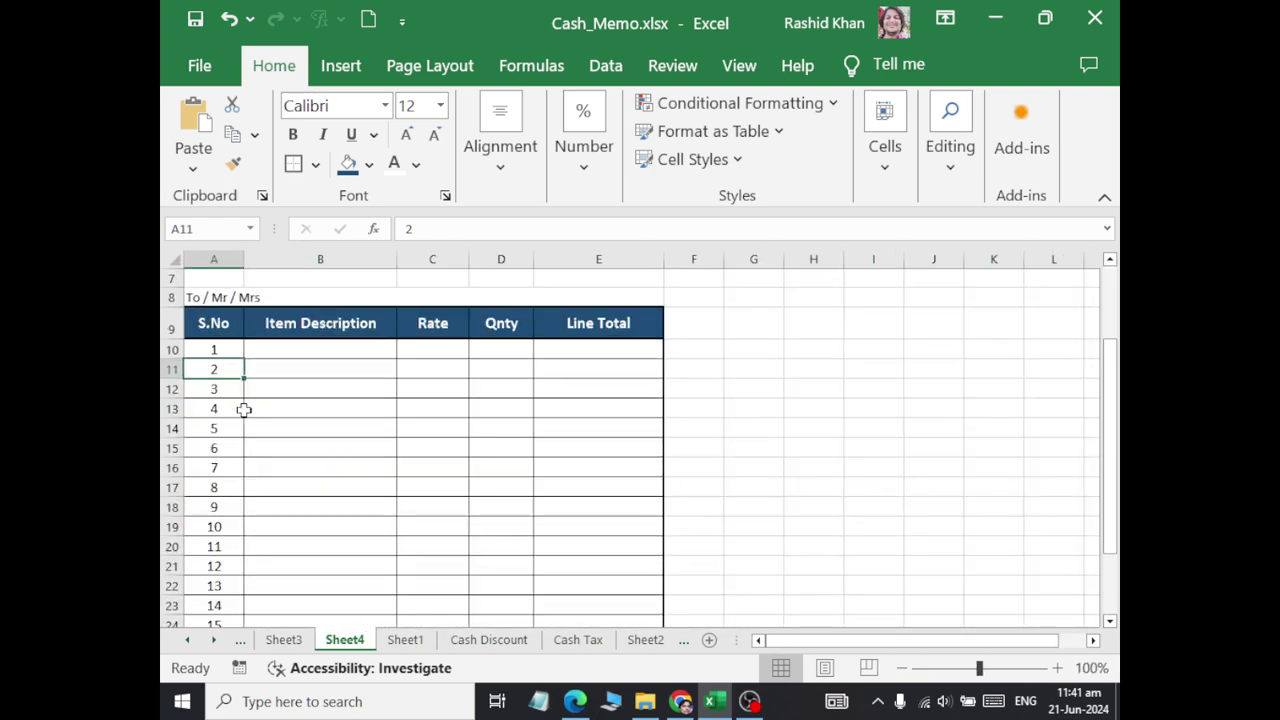
pyautogui.click(285, 333)
pyautogui.click(302, 352)
pyautogui.scroll(1, 305, 354)
pyautogui.keyDown('ctrl'); pyautogui.scroll(2, 560, 380); pyautogui.keyUp('ctrl')
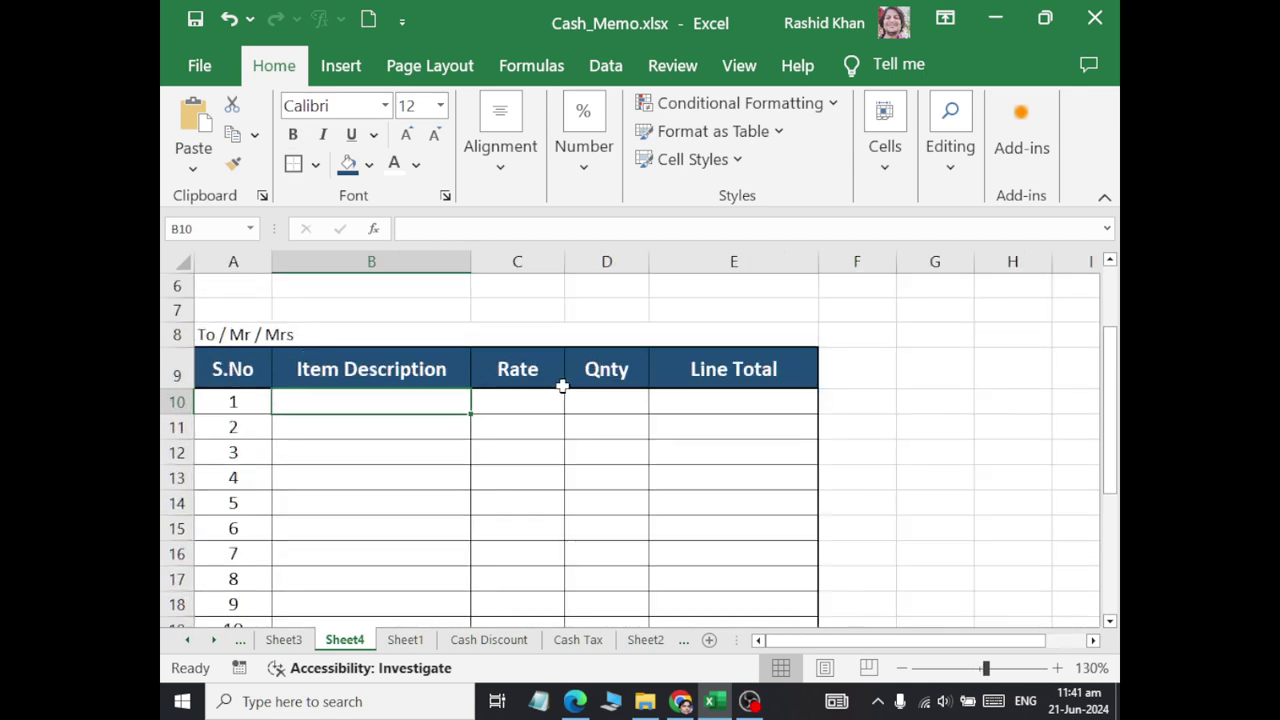
pyautogui.scroll(2, 563, 385)
pyautogui.write('RAM')
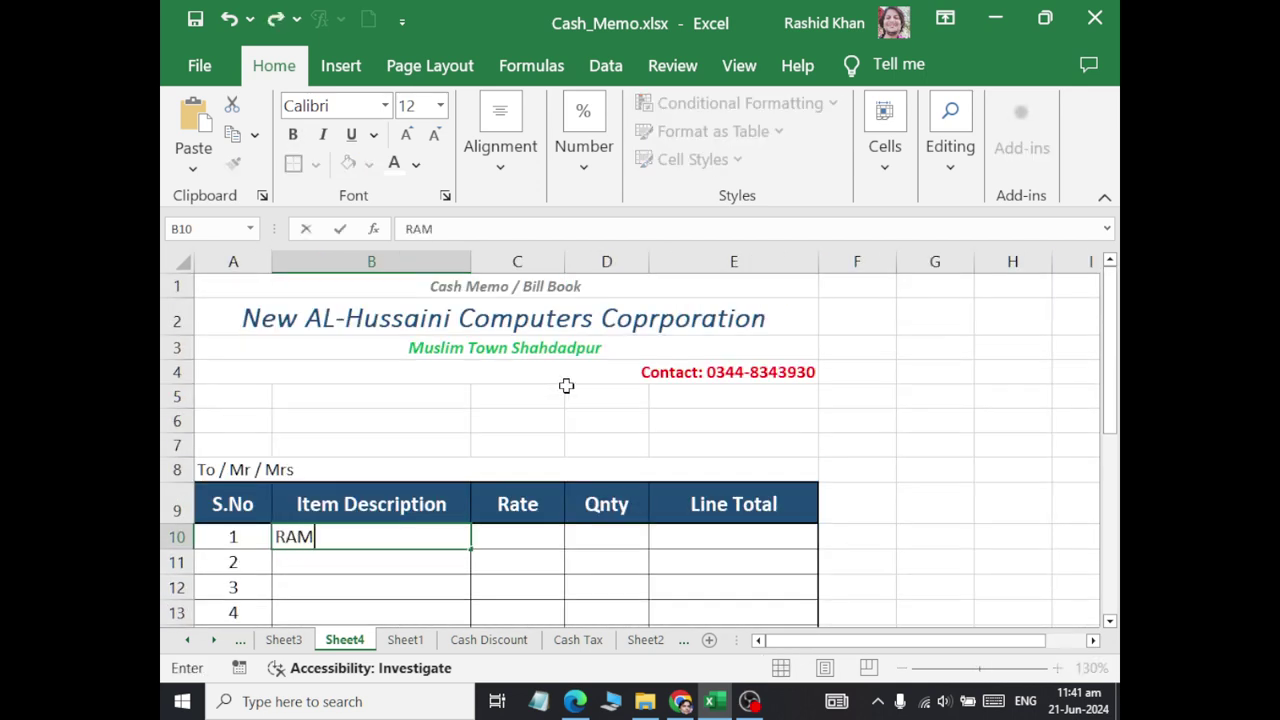
pyautogui.write(' 02 GB')
pyautogui.press('Tab')
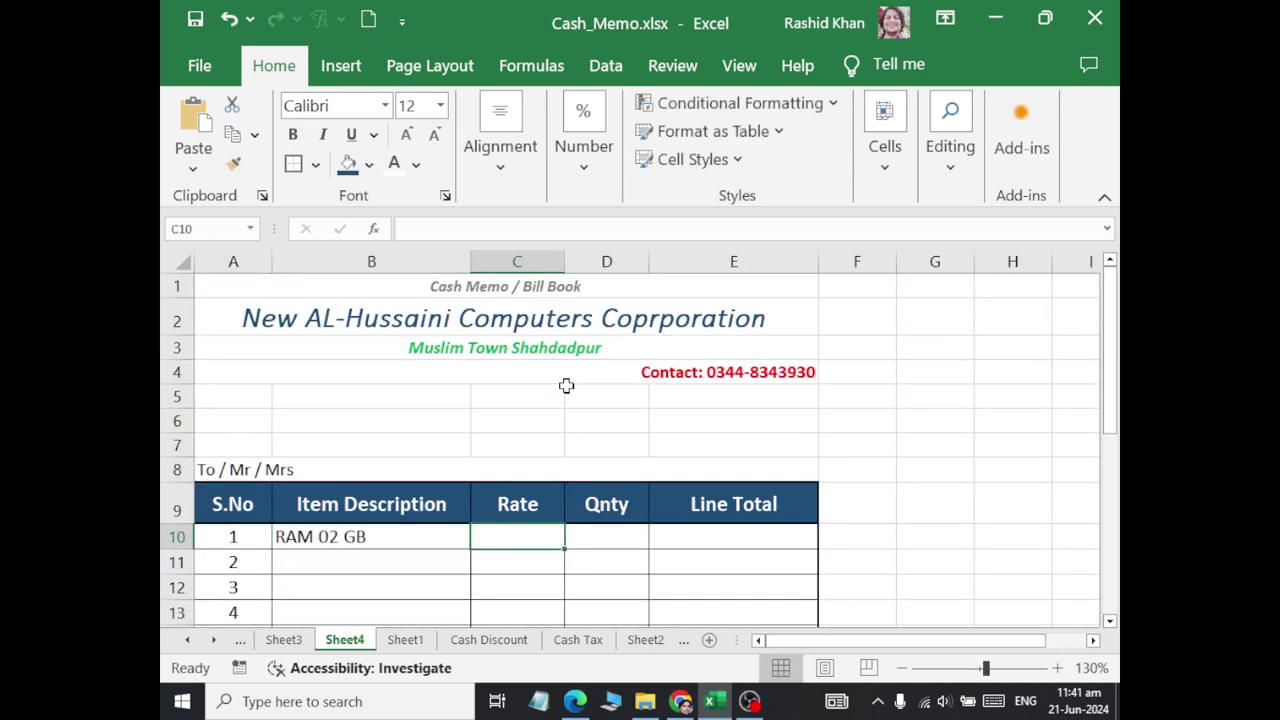
# Fill in rate 1200, quantity 2 and line total 2400 in C10:E10
pyautogui.write('1200')
pyautogui.press('Tab')
pyautogui.write('2')
pyautogui.press('Tab')
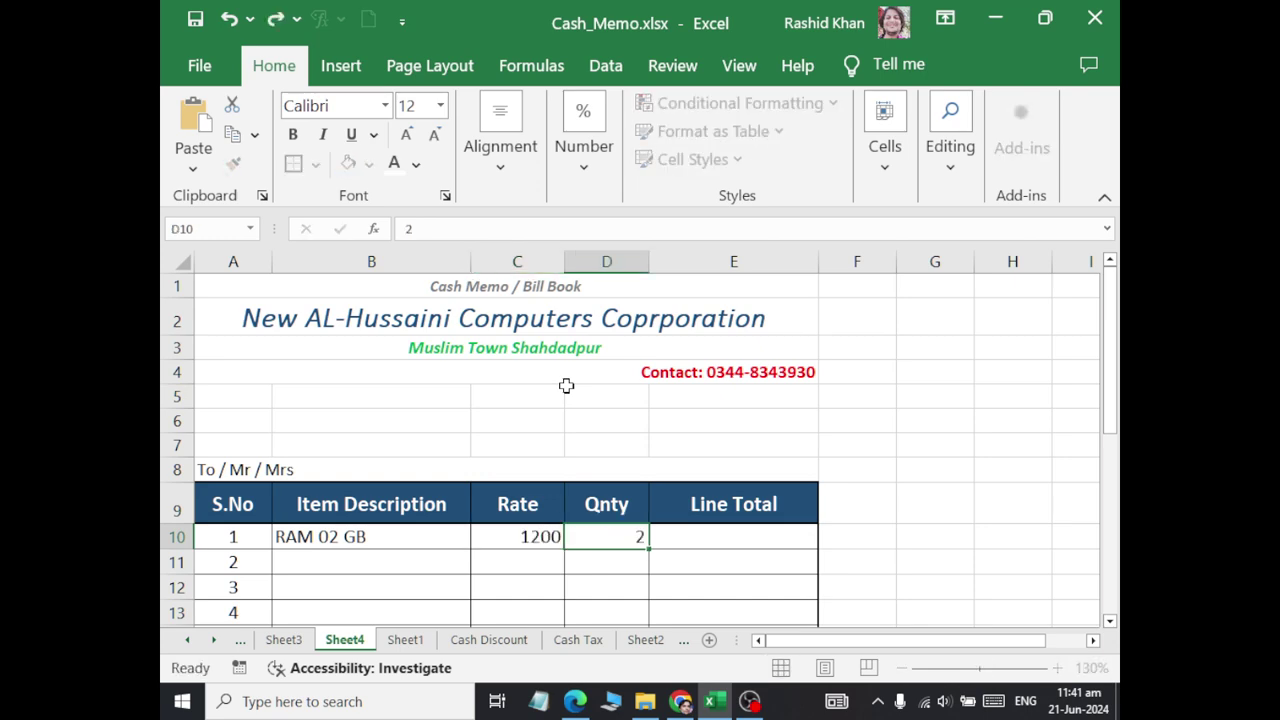
pyautogui.write('2400')
pyautogui.press('Return')
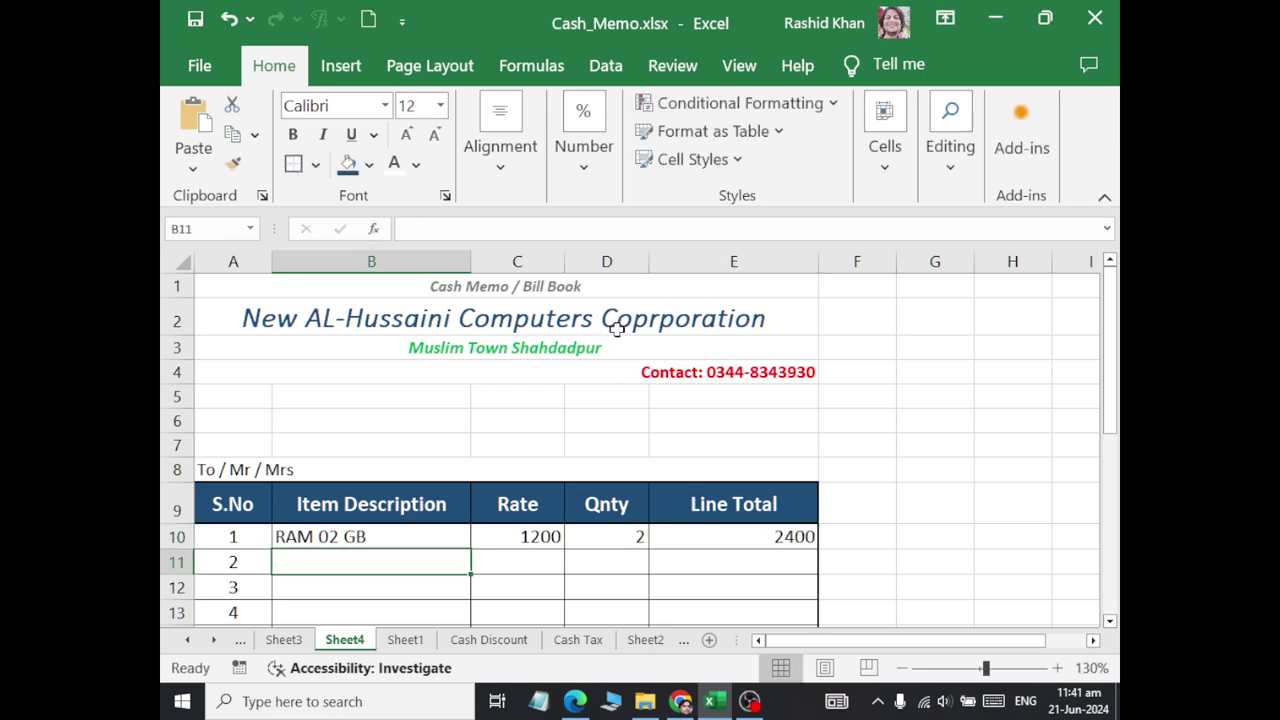
pyautogui.scroll(-3, 640, 350)
# Apply Comma Style to Line Total cells E10:E29 so 2400 displays as 2,400.00
pyautogui.moveTo(768, 290)
pyautogui.mouseDown()
pyautogui.moveTo(748, 438)
pyautogui.moveTo(748, 604)
pyautogui.mouseUp()
pyautogui.scroll(1, 746, 578)
pyautogui.scroll(-2, 746, 565)
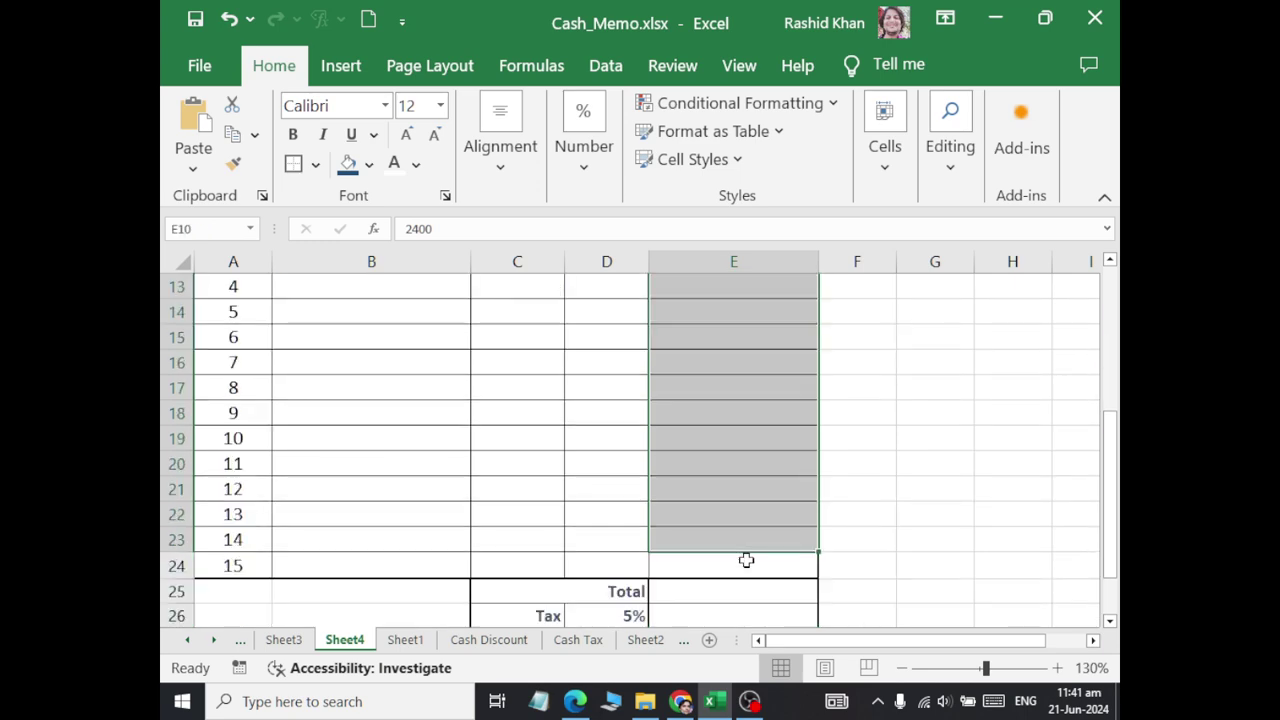
pyautogui.scroll(-1, 752, 545)
pyautogui.scroll(4, 762, 490)
pyautogui.moveTo(757, 449); pyautogui.dragTo(767, 593)
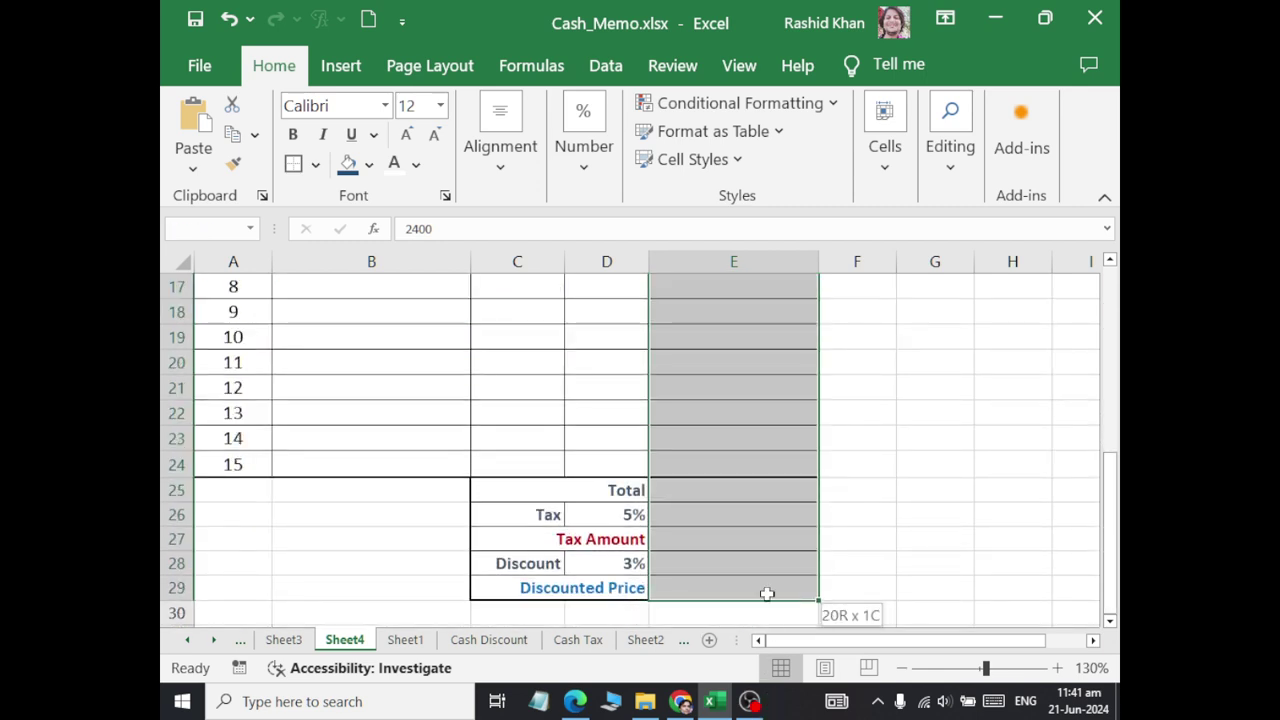
pyautogui.click(584, 160)
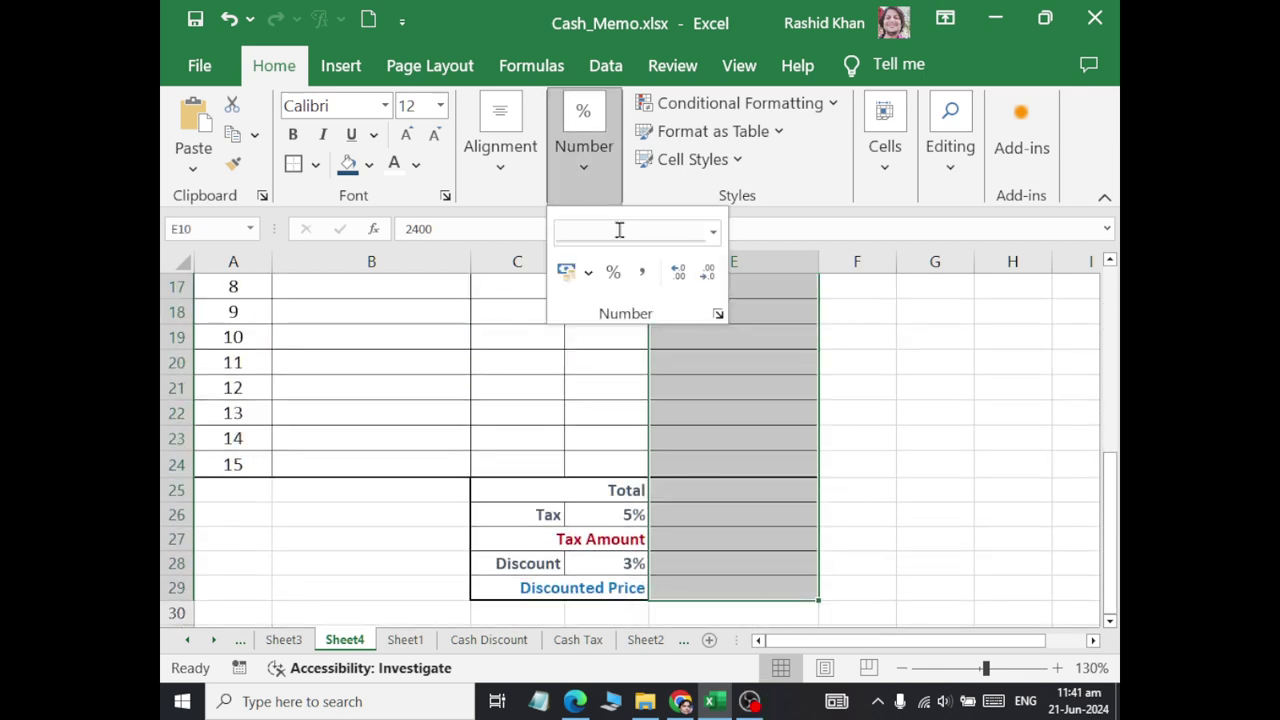
pyautogui.click(645, 273)
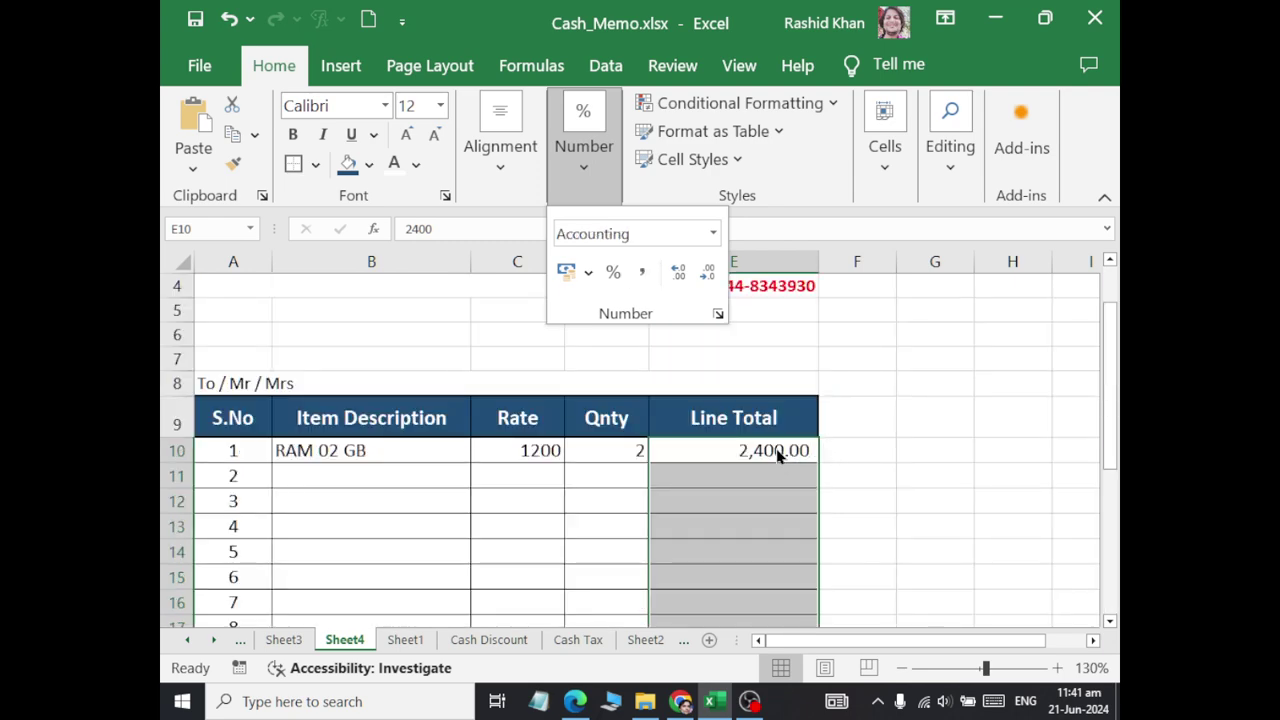
pyautogui.scroll(3, 770, 453)
pyautogui.scroll(1, 757, 449)
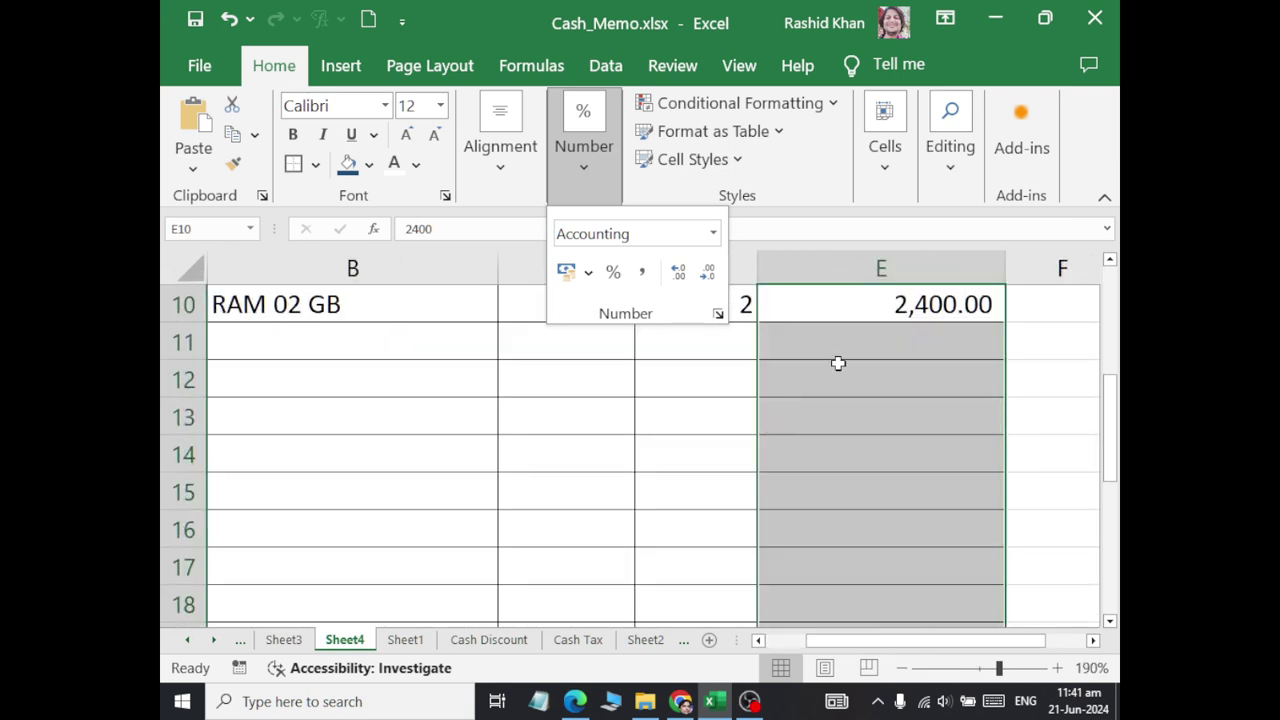
pyautogui.click(911, 326)
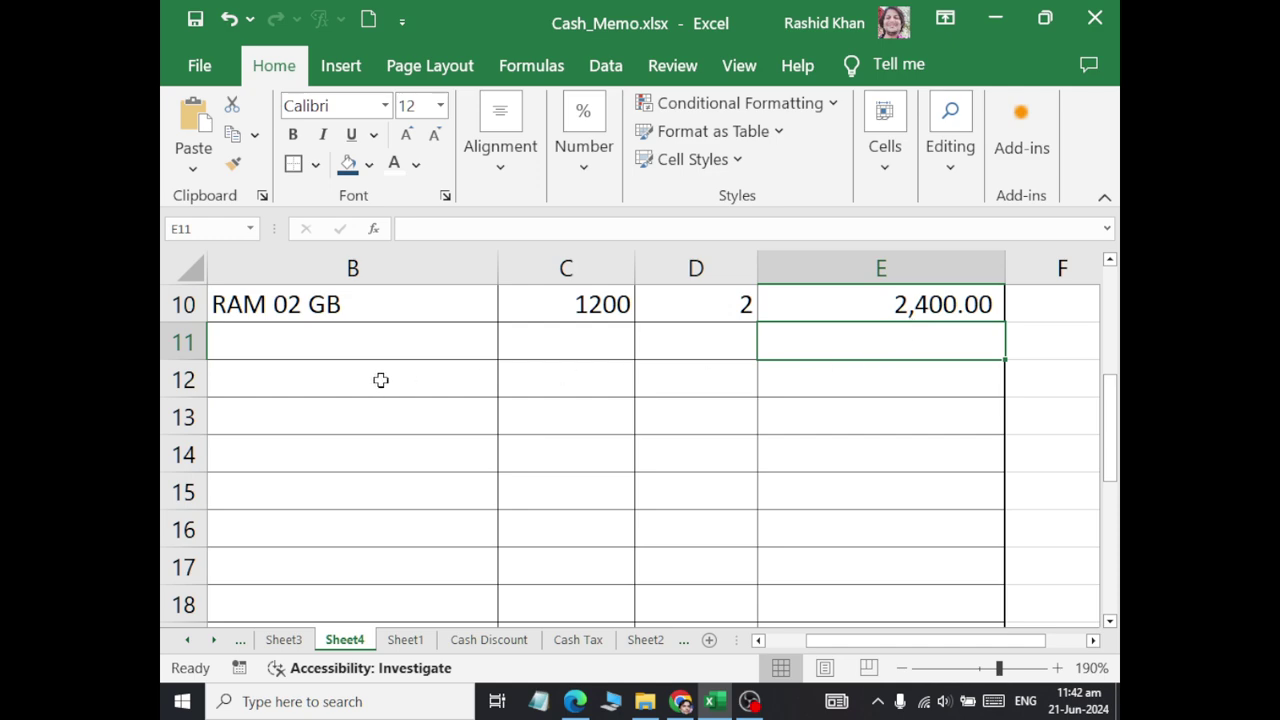
pyautogui.scroll(3, 571, 320)
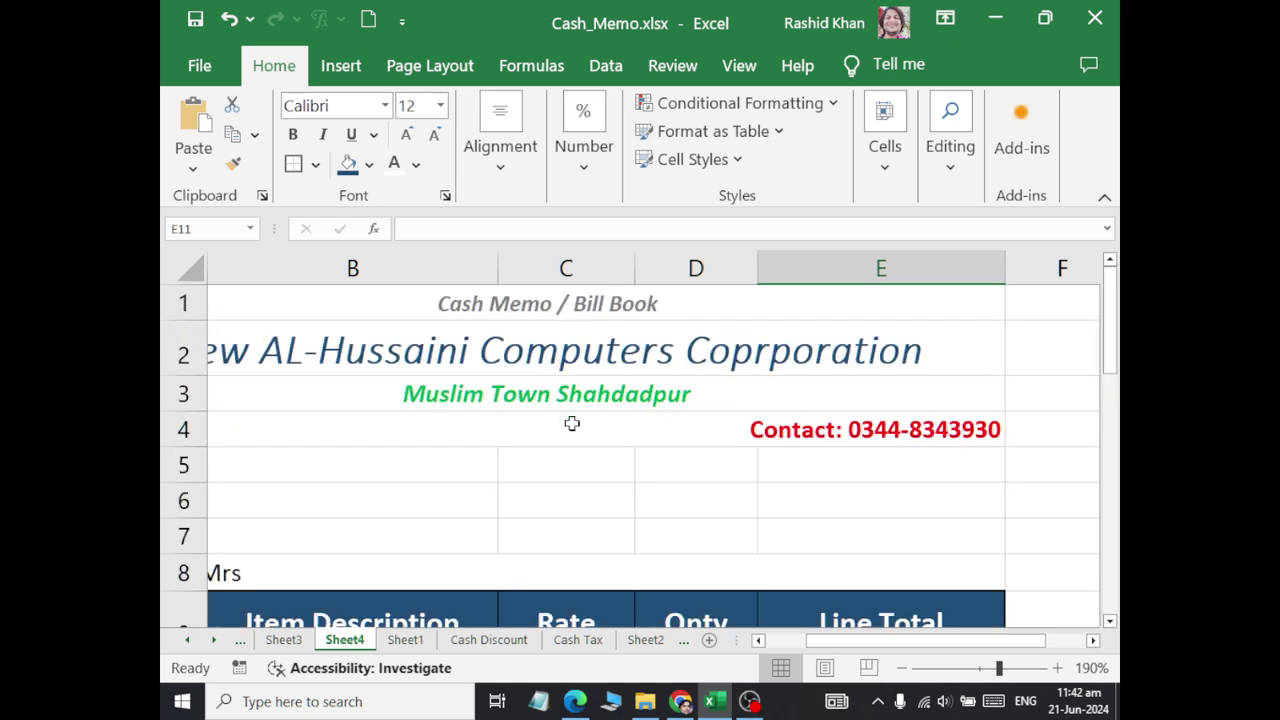
pyautogui.scroll(-2, 571, 423)
# Apply Comma Style to the Rate cells C10:C24 so they show 1,200.00
pyautogui.click(583, 430)
pyautogui.moveTo(583, 491); pyautogui.dragTo(581, 369)
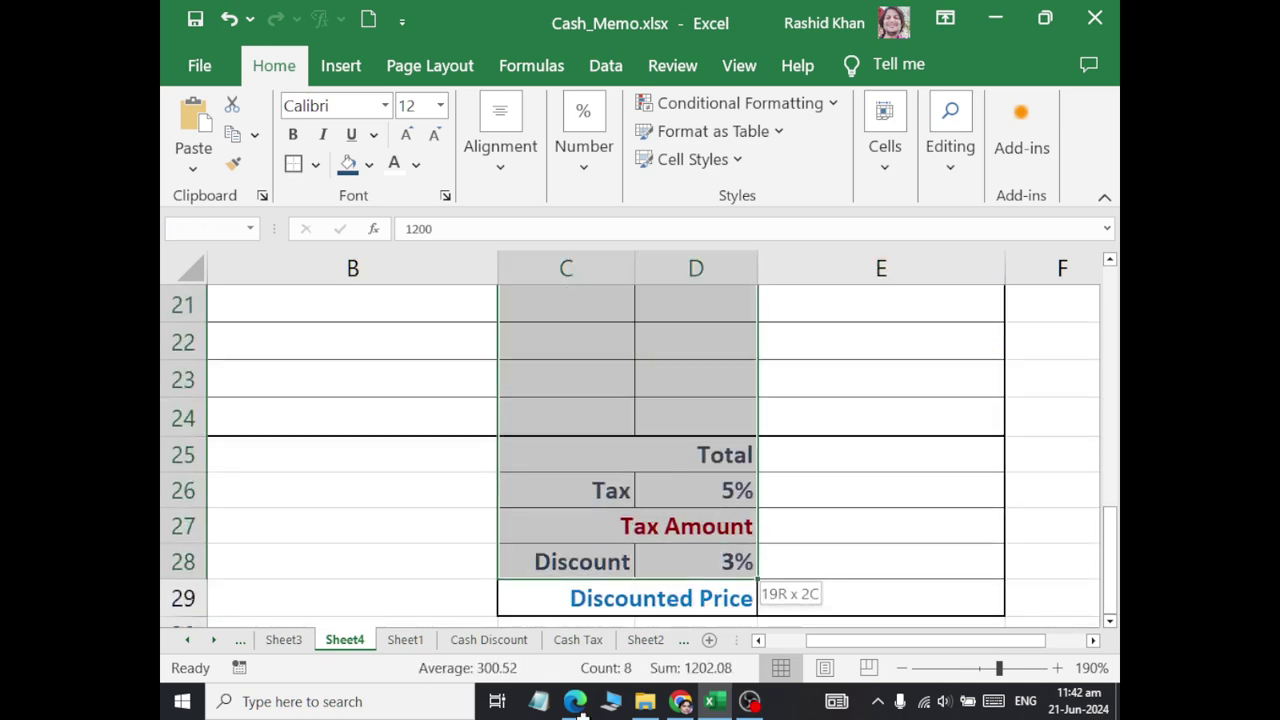
pyautogui.click(516, 178)
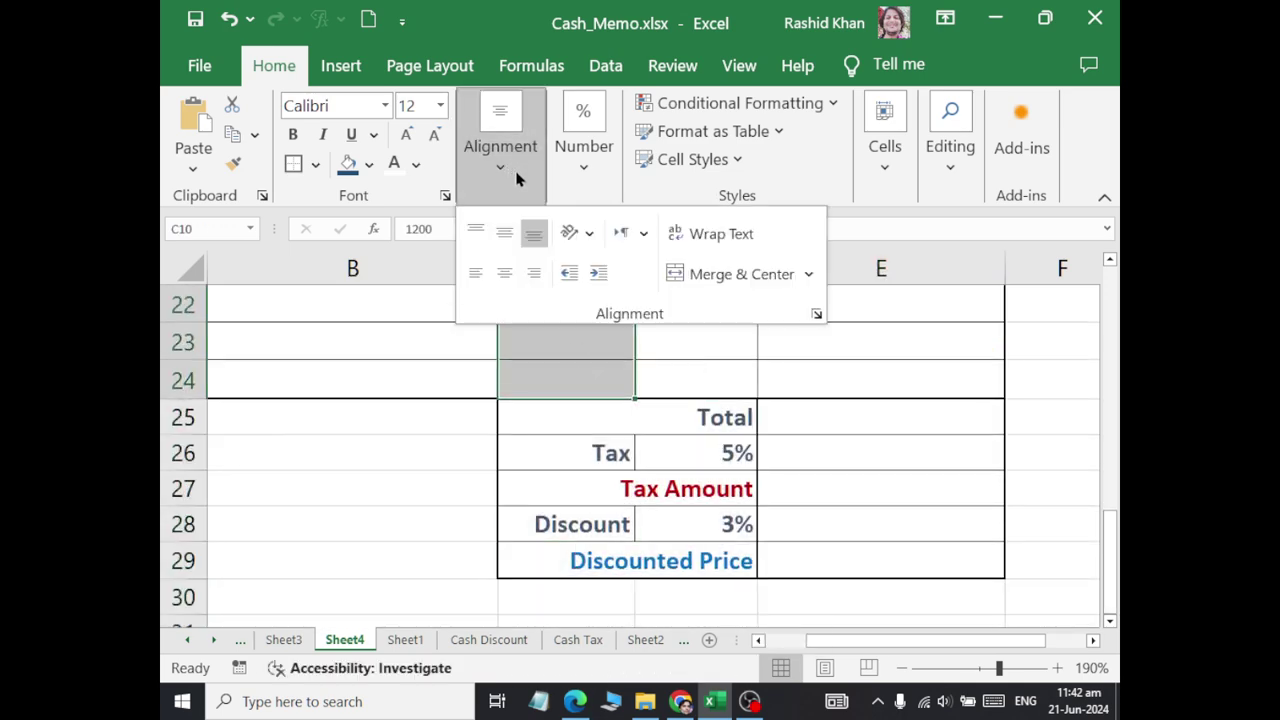
pyautogui.click(640, 157)
pyautogui.click(690, 159)
pyautogui.click(629, 157)
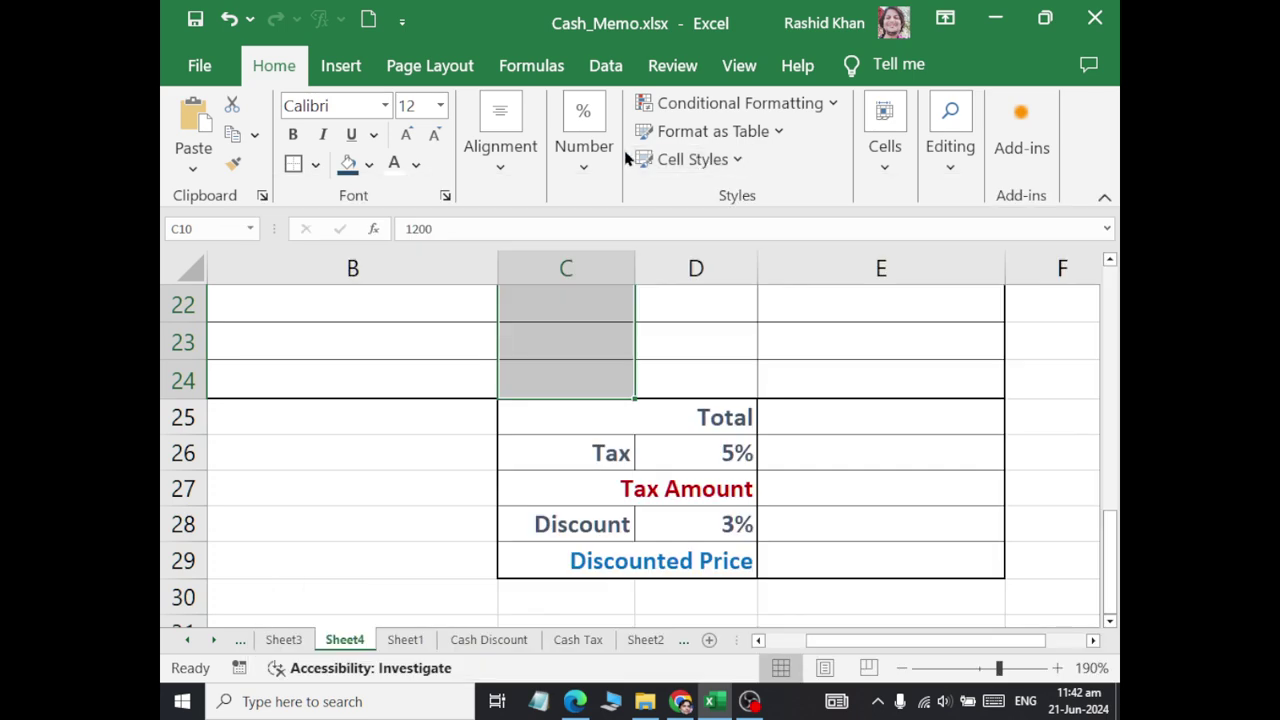
pyautogui.click(584, 155)
pyautogui.click(641, 272)
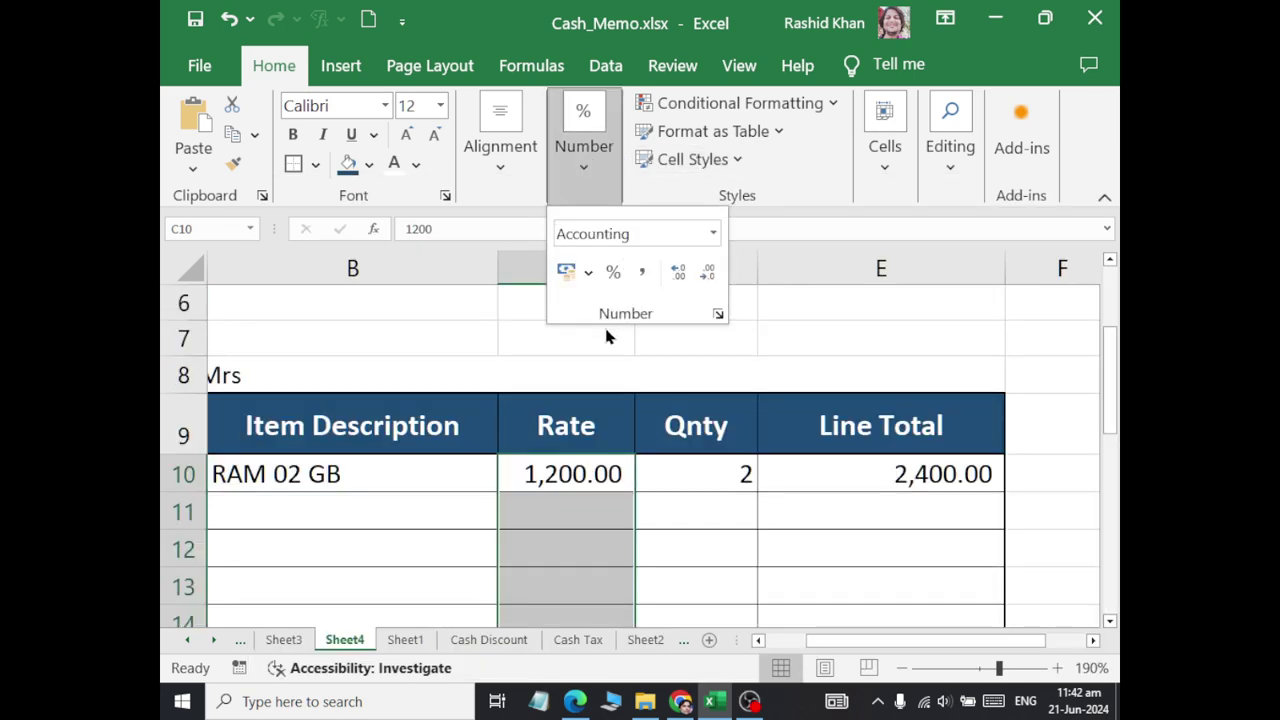
# Centre the Qnty cells D10:D24 and format them as whole numbers in Number format
pyautogui.moveTo(670, 468); pyautogui.dragTo(684, 530)
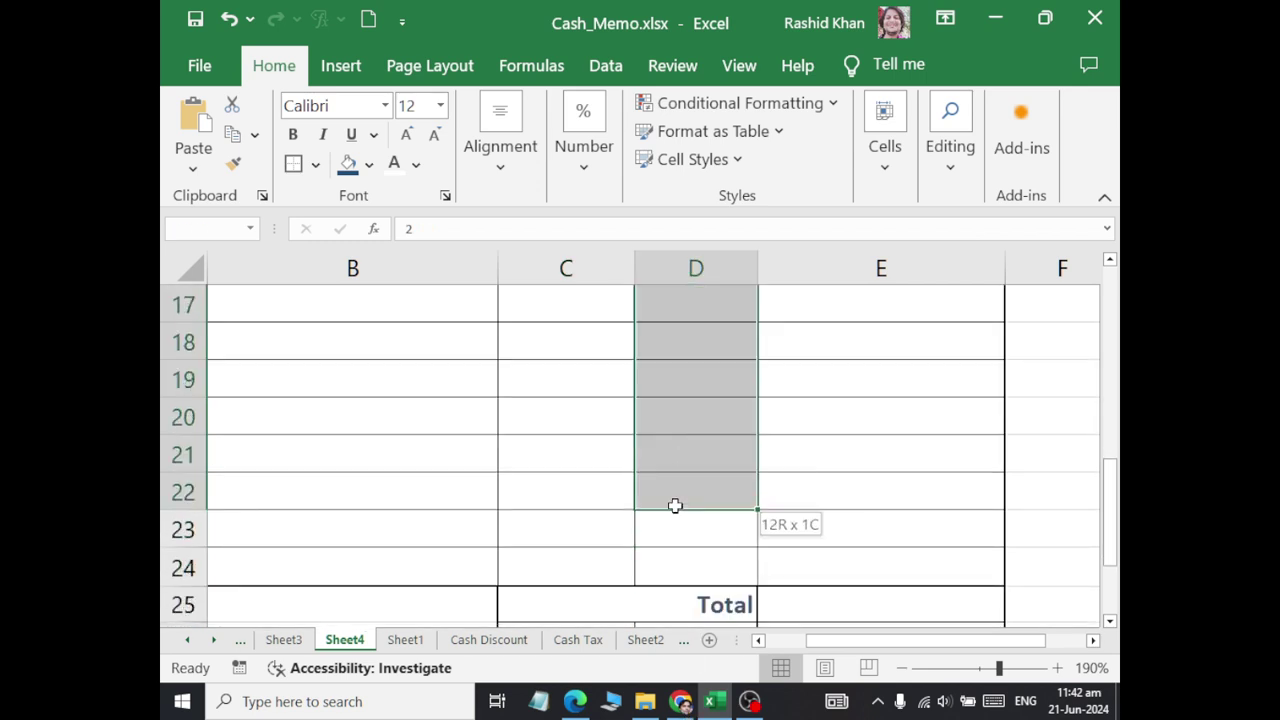
pyautogui.click(490, 134)
pyautogui.click(504, 273)
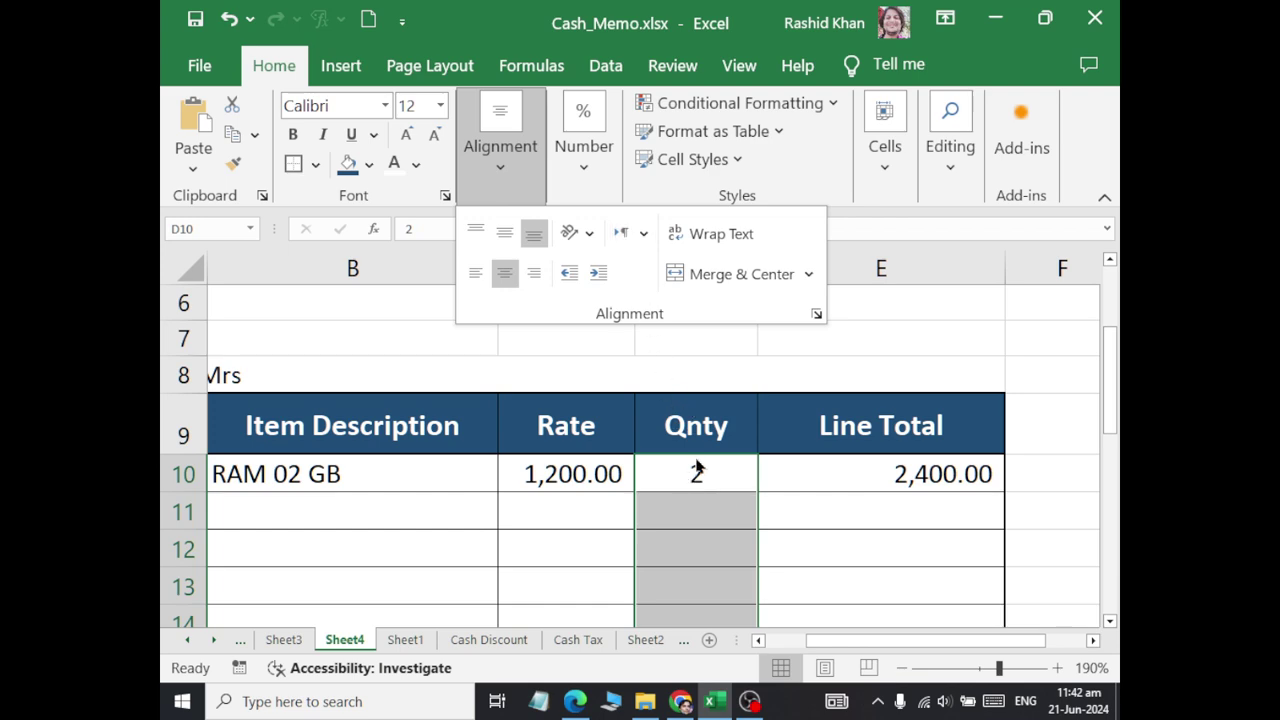
pyautogui.click(590, 168)
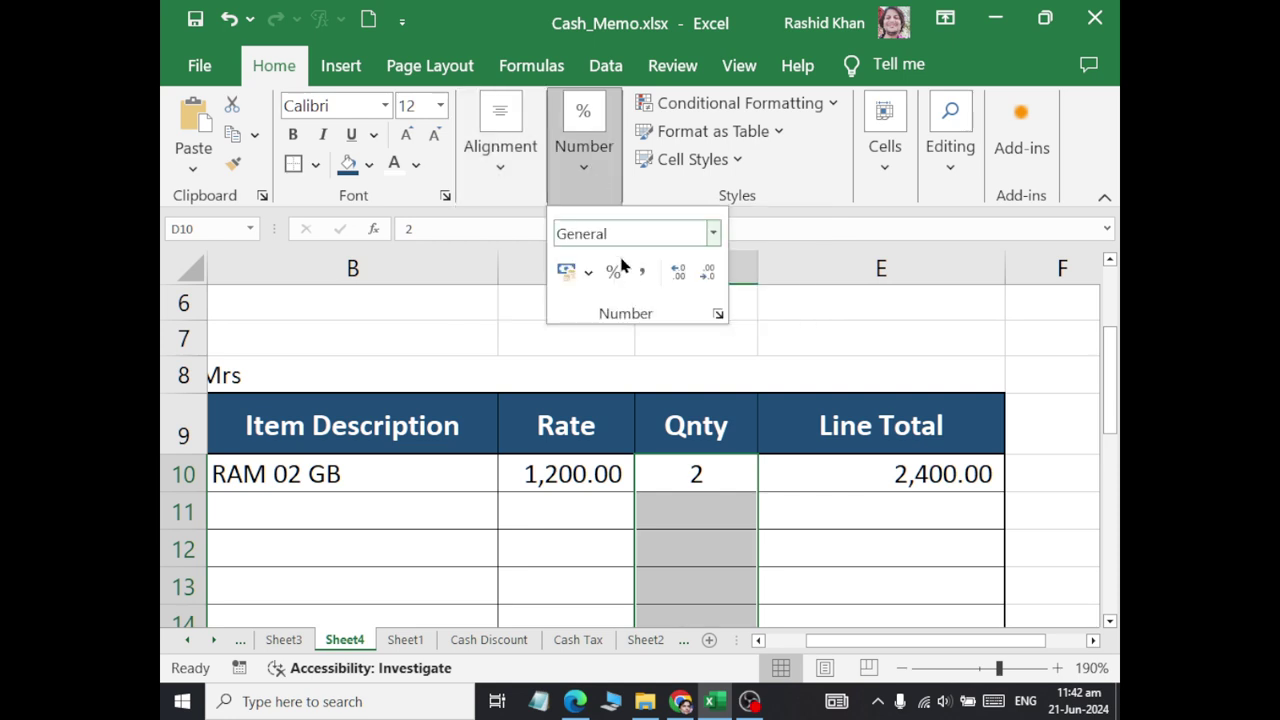
pyautogui.click(642, 274)
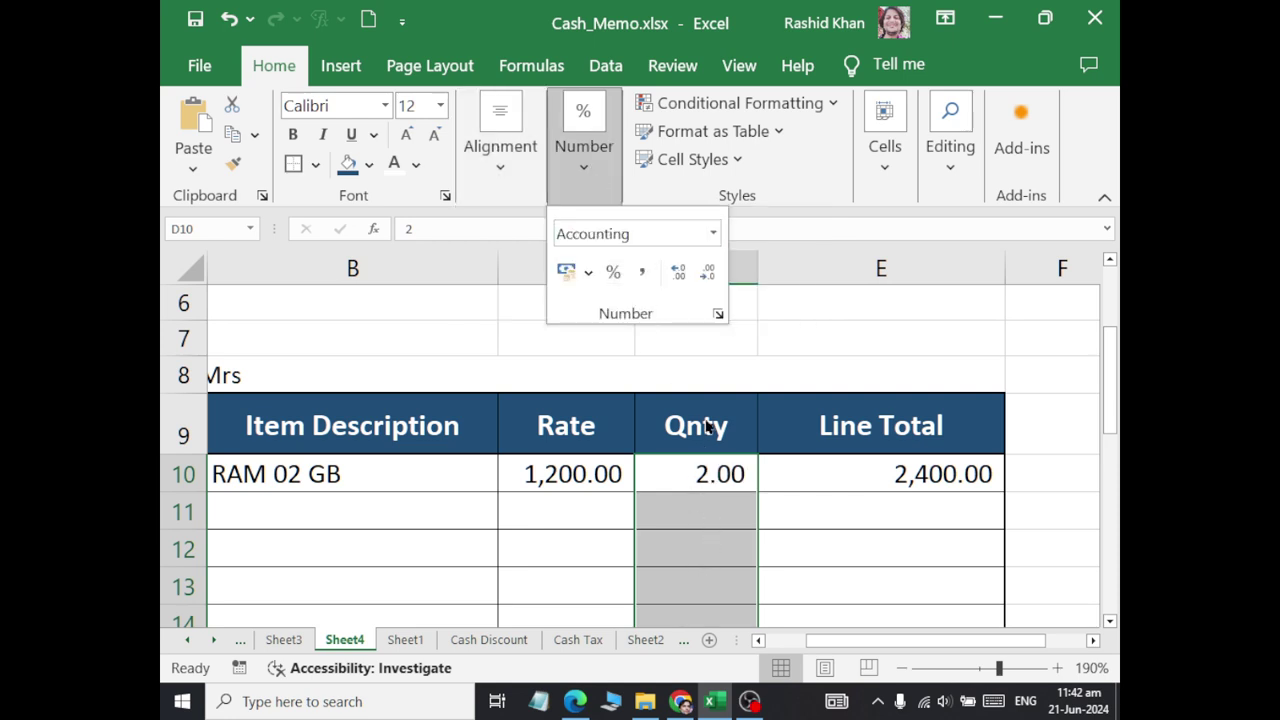
pyautogui.click(714, 233)
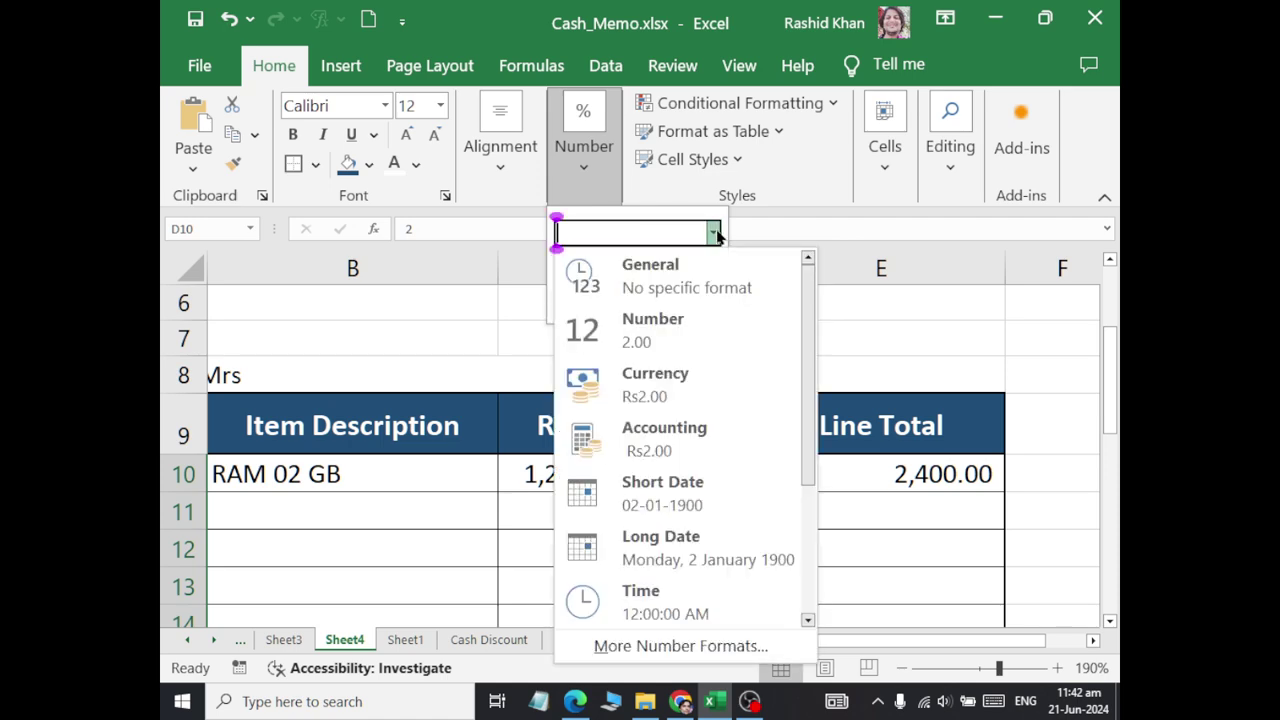
pyautogui.click(703, 325)
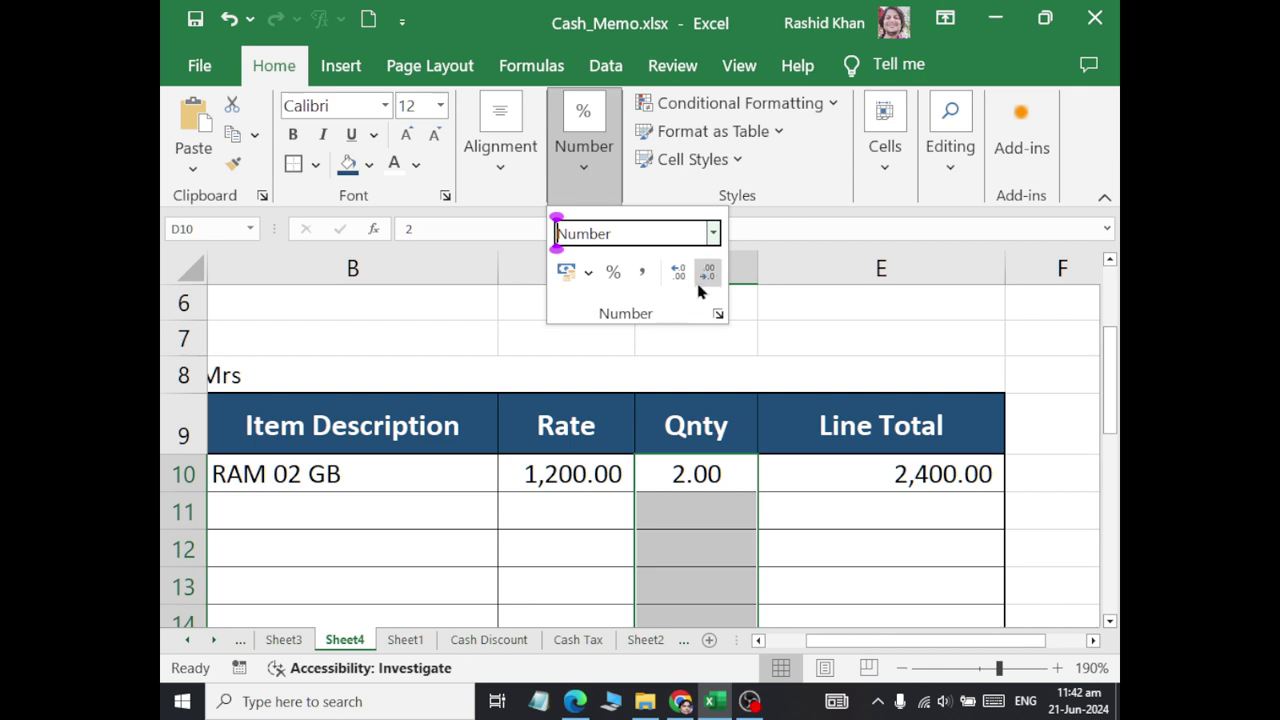
pyautogui.click(704, 278)
pyautogui.click(704, 278)
pyautogui.click(504, 461)
pyautogui.click(466, 500)
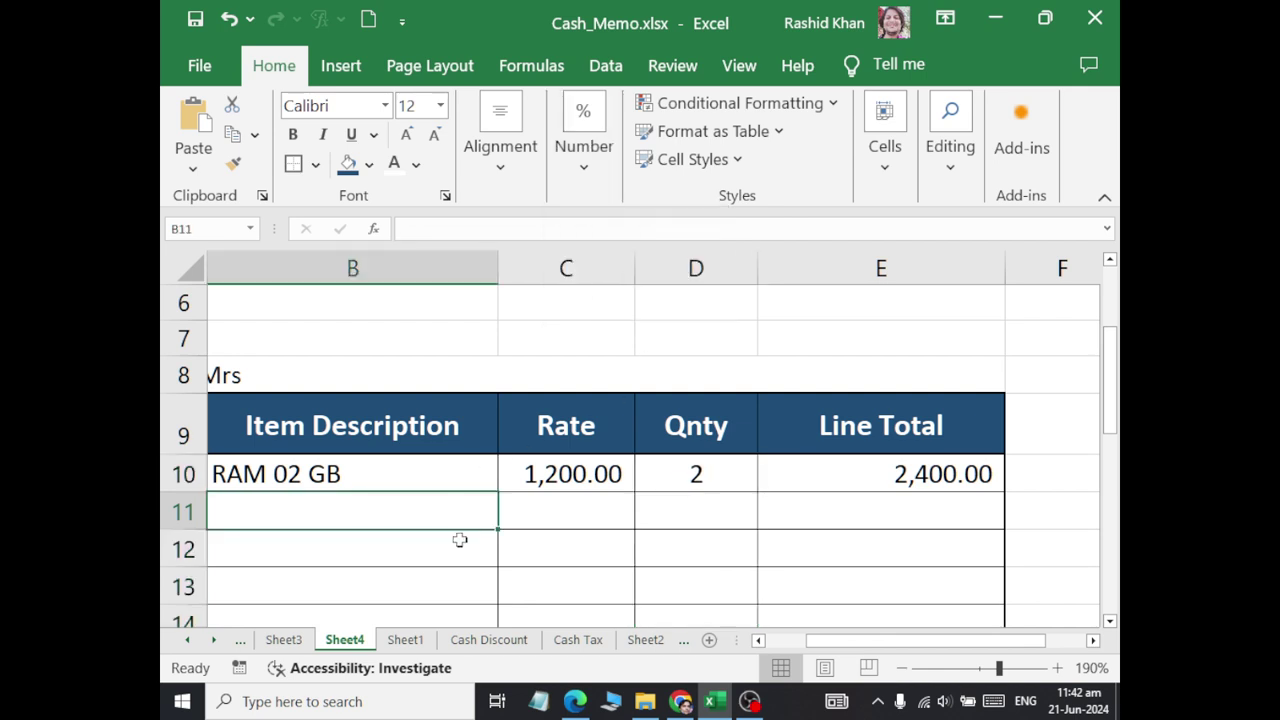
pyautogui.click(457, 540)
# Enter 'Hard Disk 120 GB' as the second item's description in B11
pyautogui.hscroll(-2, 160, 552)
pyautogui.click(400, 505)
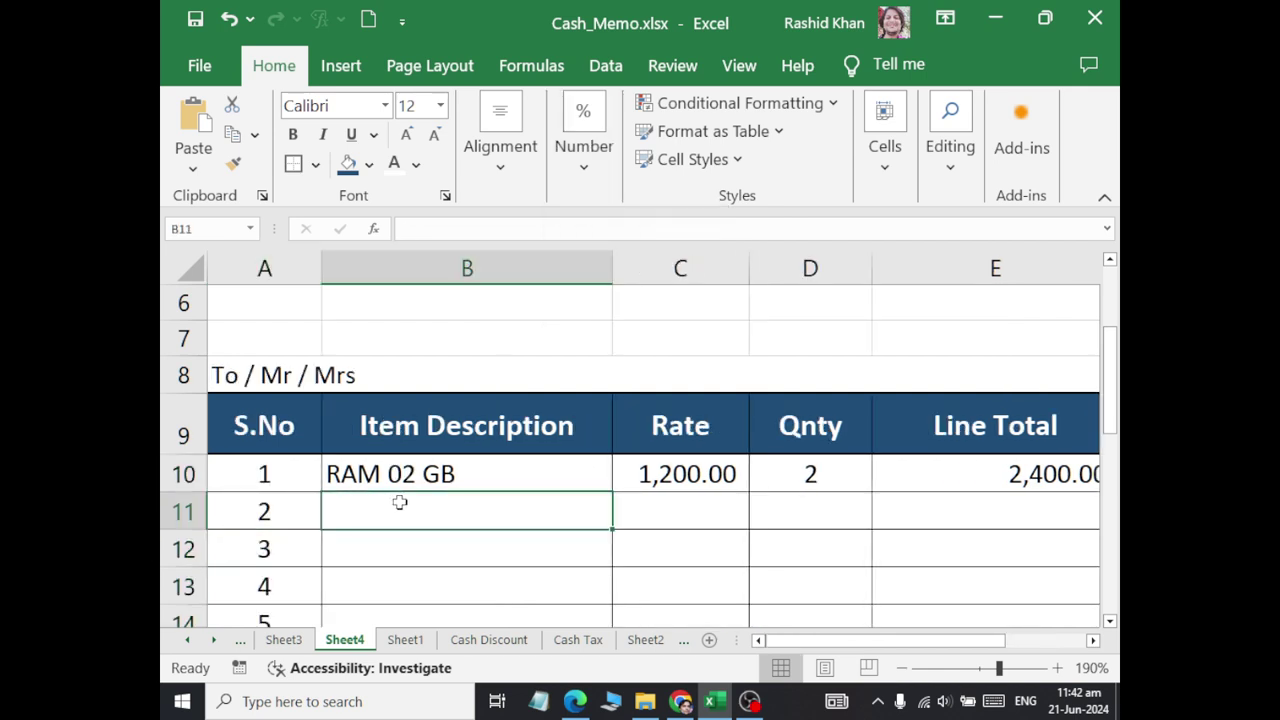
pyautogui.write('Hard')
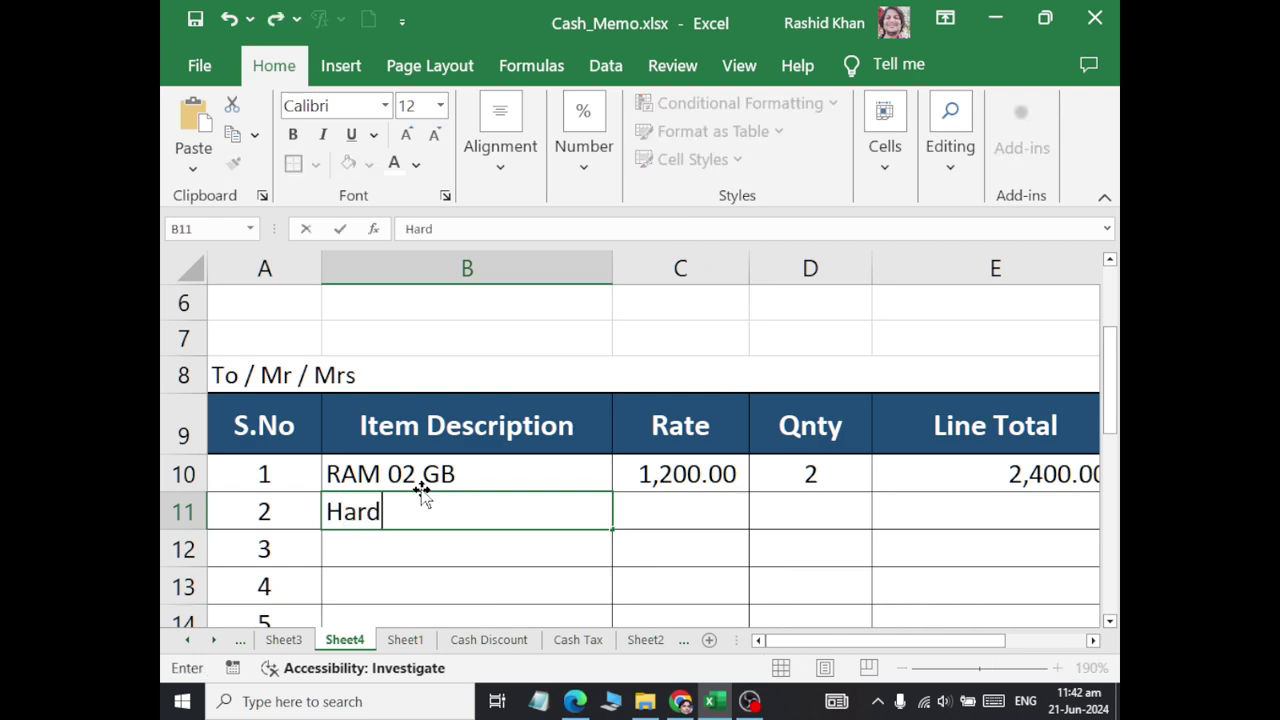
pyautogui.write(' Disk')
pyautogui.press('Tab')
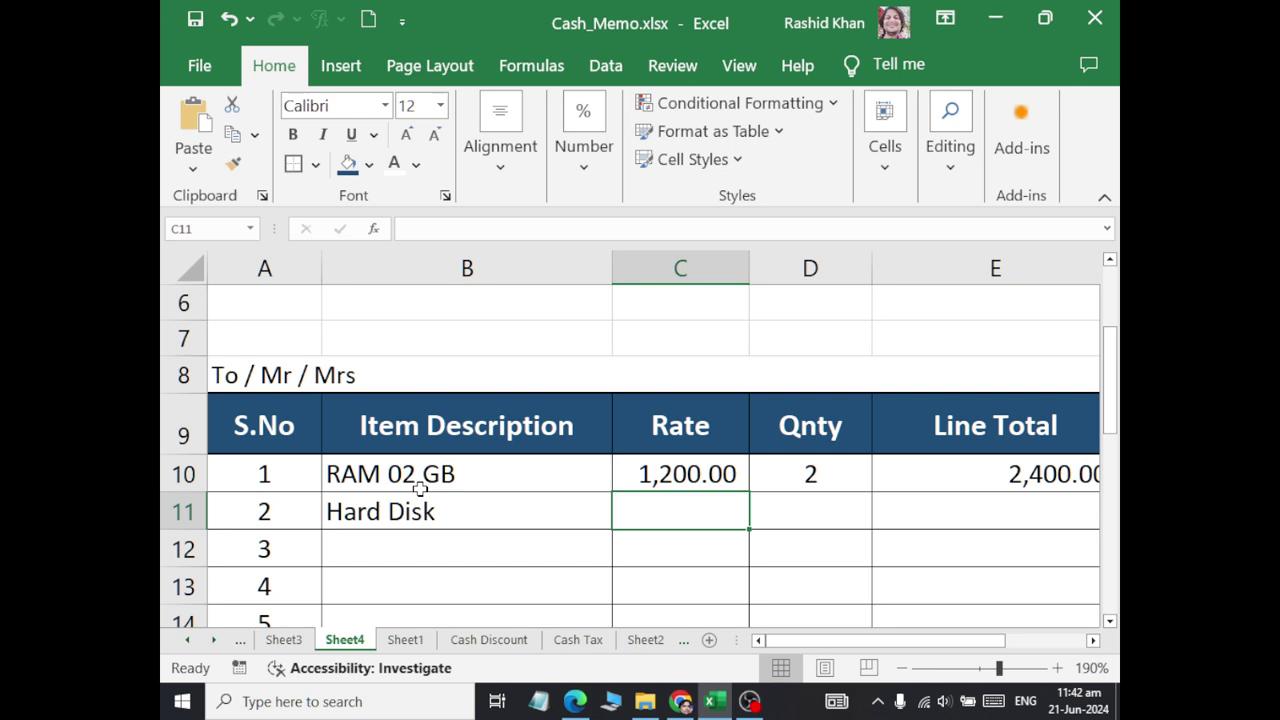
pyautogui.press('Left')
pyautogui.press('F2')
pyautogui.write('12')
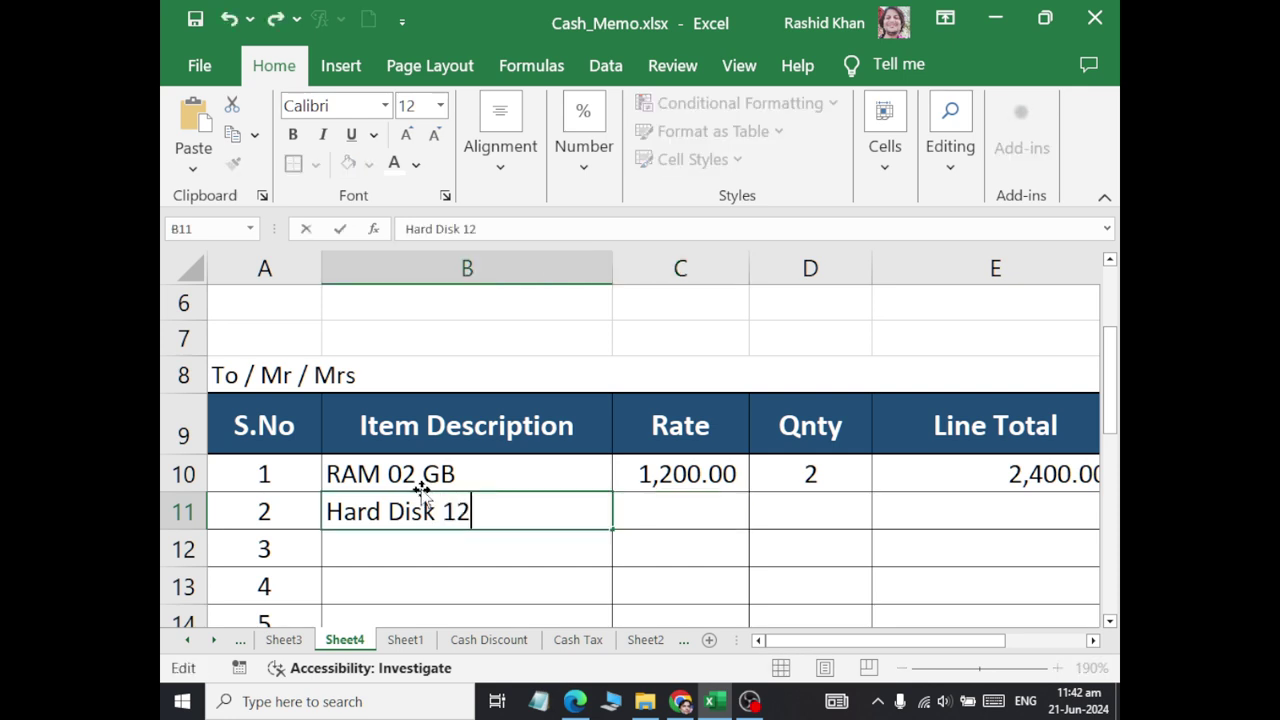
pyautogui.write('0 GB')
pyautogui.press('Tab')
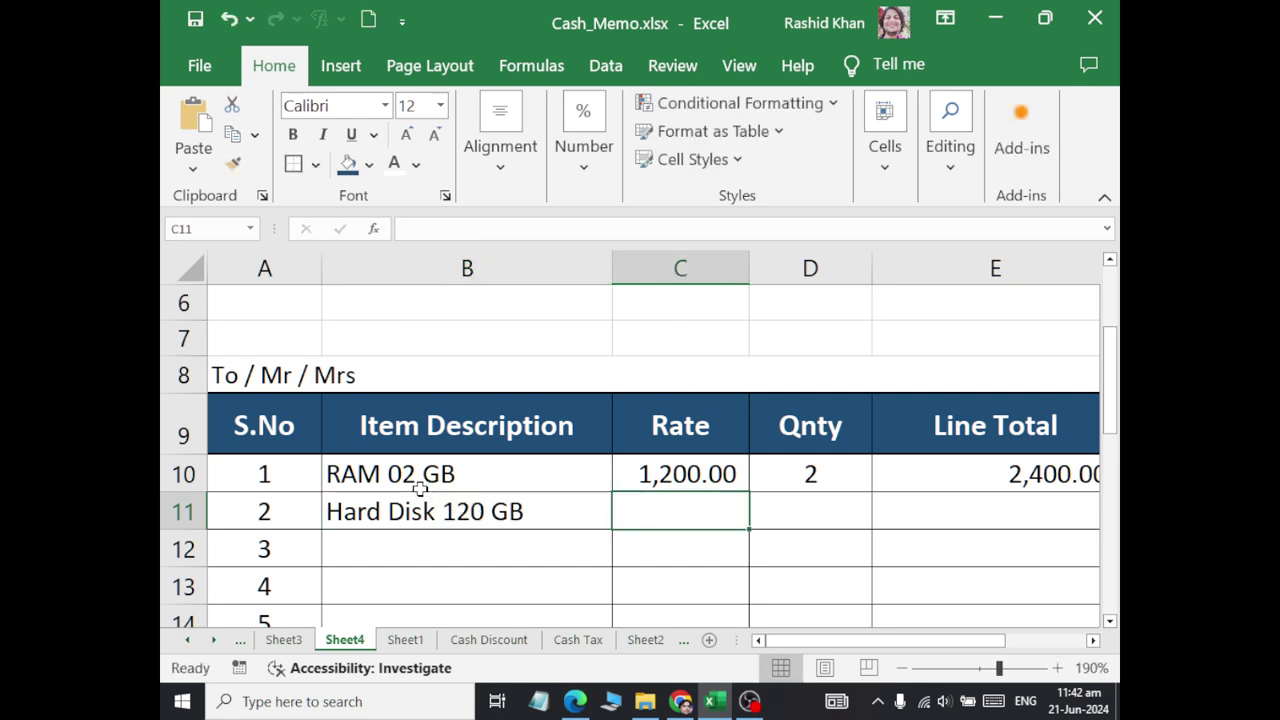
# Fill in rate 1200, quantity 3 and line total 3,600 for the second item
pyautogui.write('1200')
pyautogui.press('Tab')
pyautogui.write('3')
pyautogui.press('Tab')
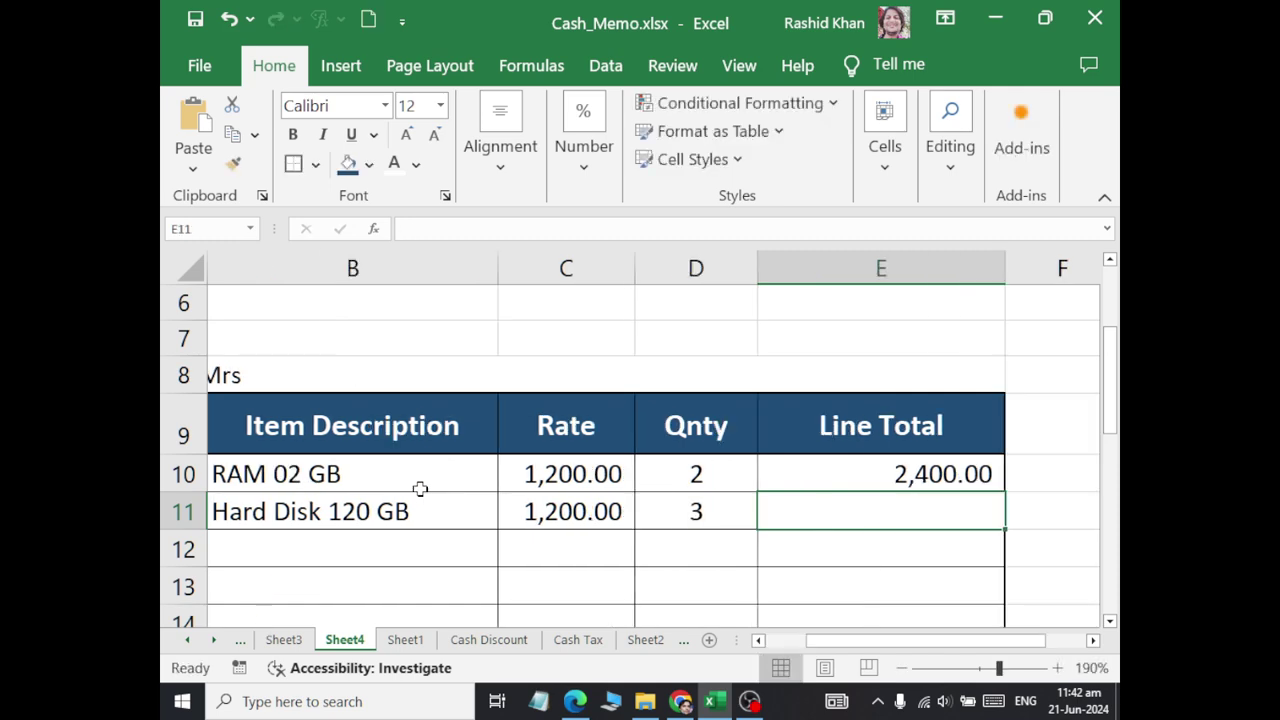
pyautogui.write('3,600')
pyautogui.press('Return')
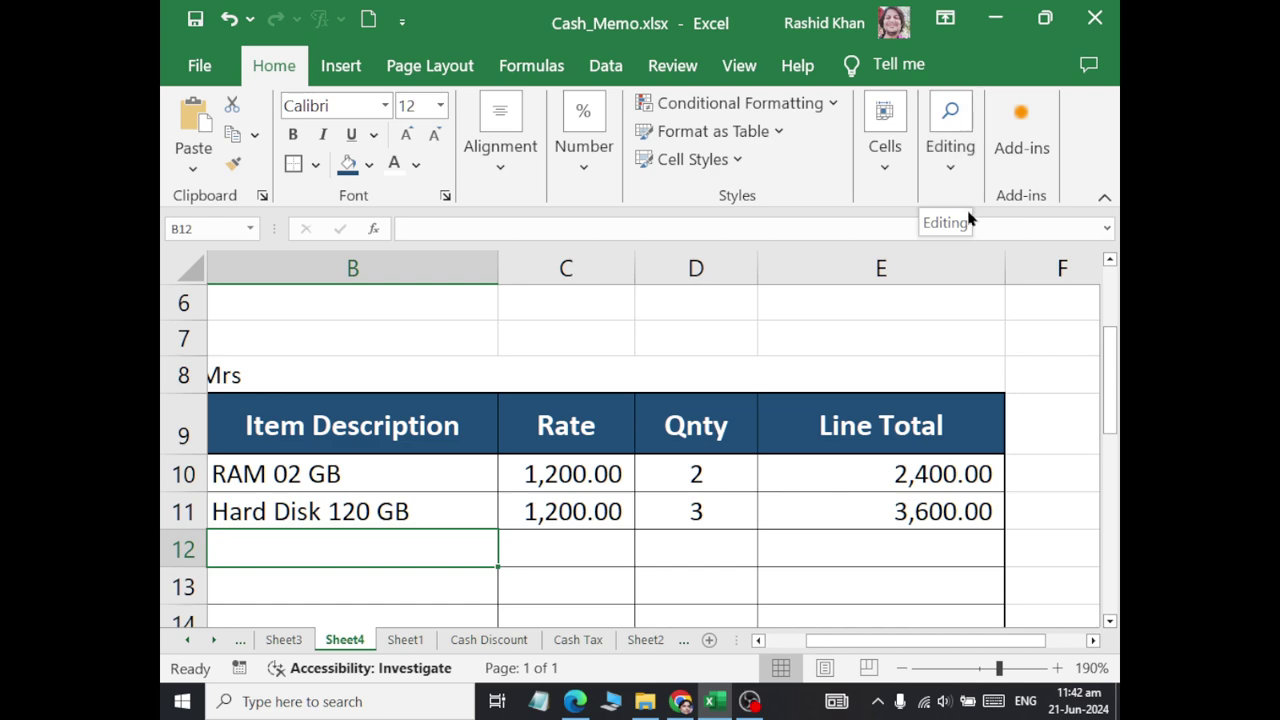
# Scroll down to bring the Total, Tax Amount and Discounted Price rows into view
pyautogui.scroll(-3, 615, 328)
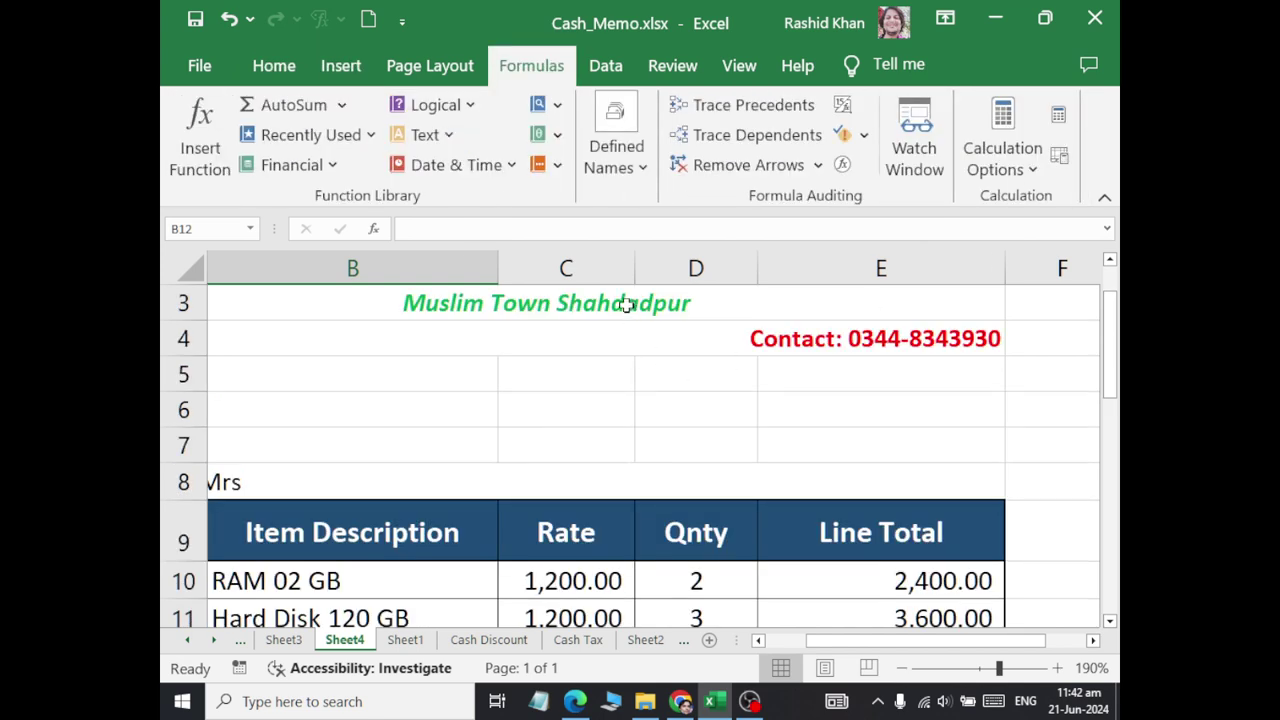
pyautogui.scroll(-1, 615, 328)
pyautogui.scroll(-3, 615, 332)
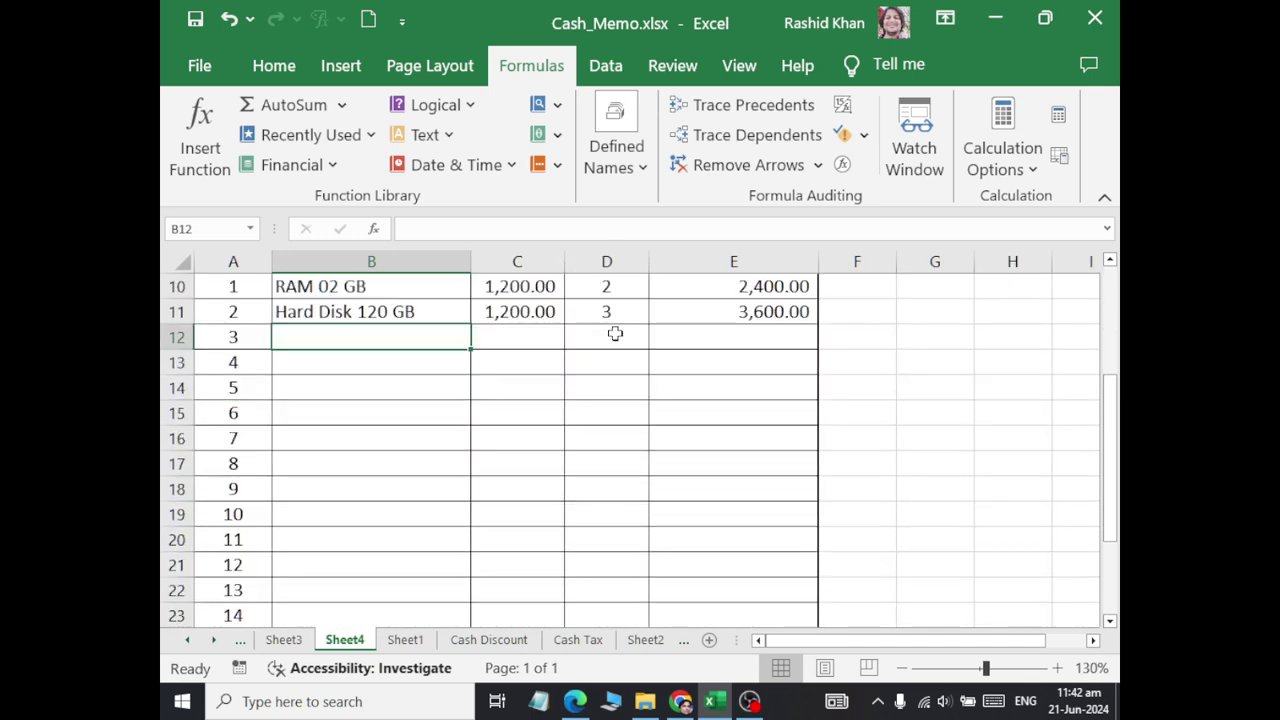
pyautogui.scroll(-3, 615, 332)
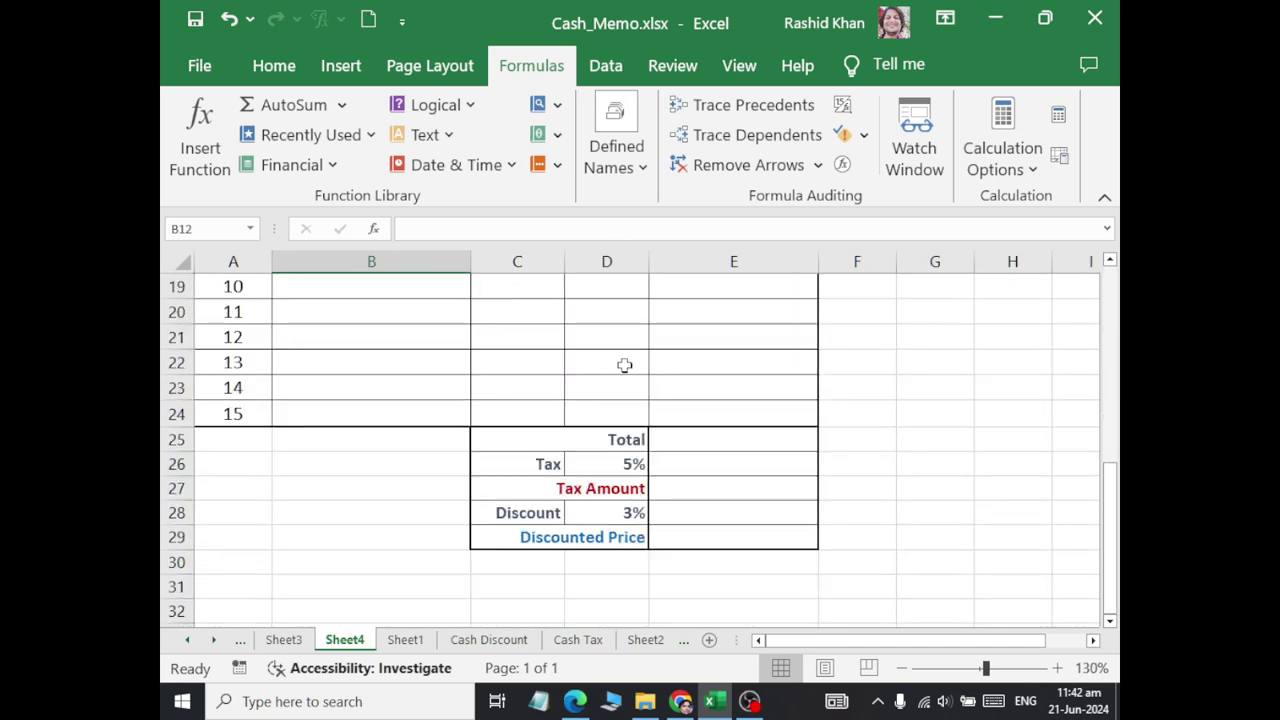